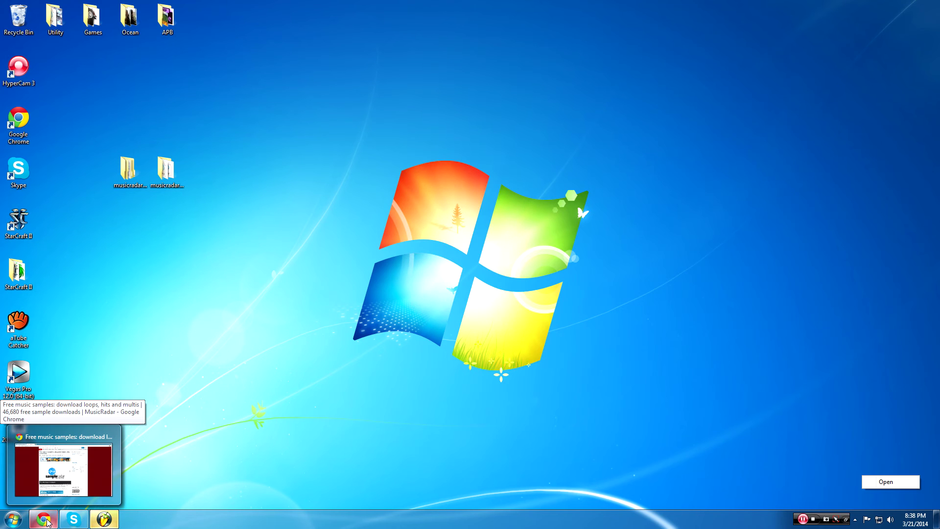
Restore the browser and scroll through the MusicRadar free samples page
click(47, 522)
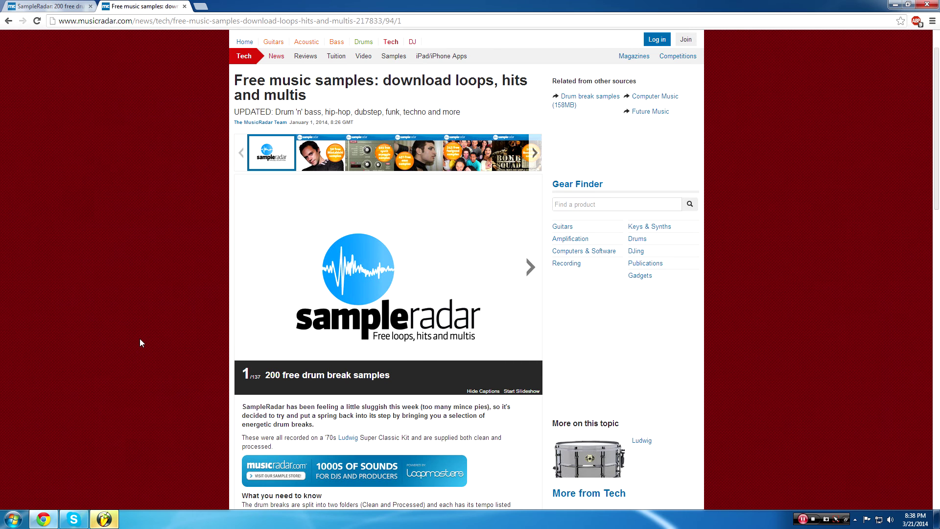
scroll(147, 331, down, 4)
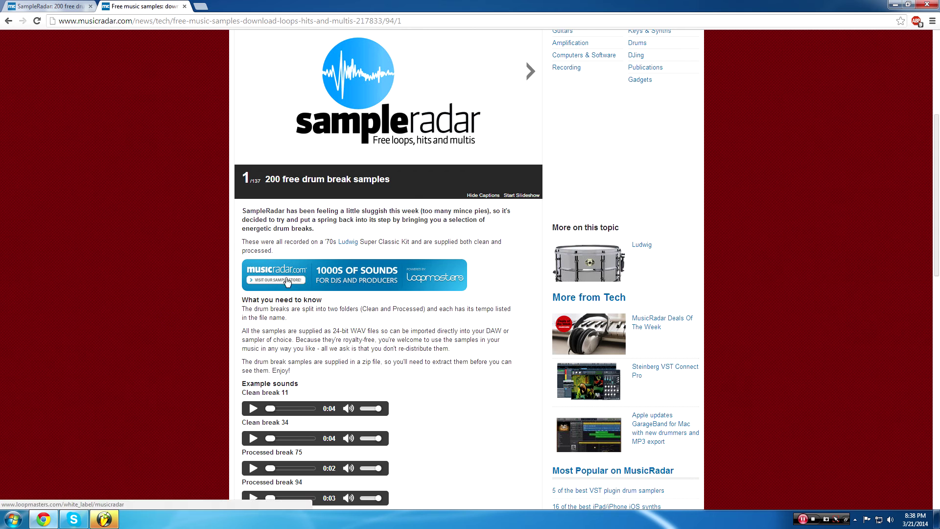
scroll(112, 288, up, 5)
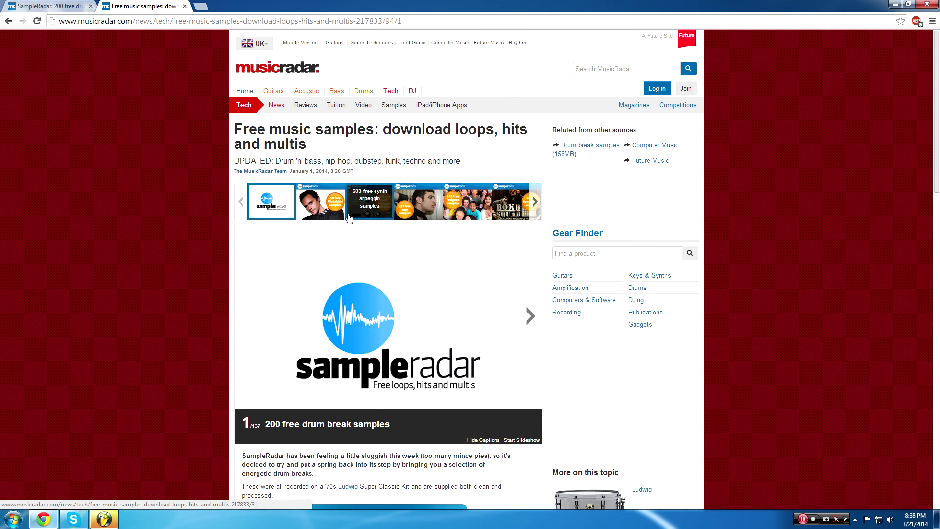
scroll(312, 167, down, 10)
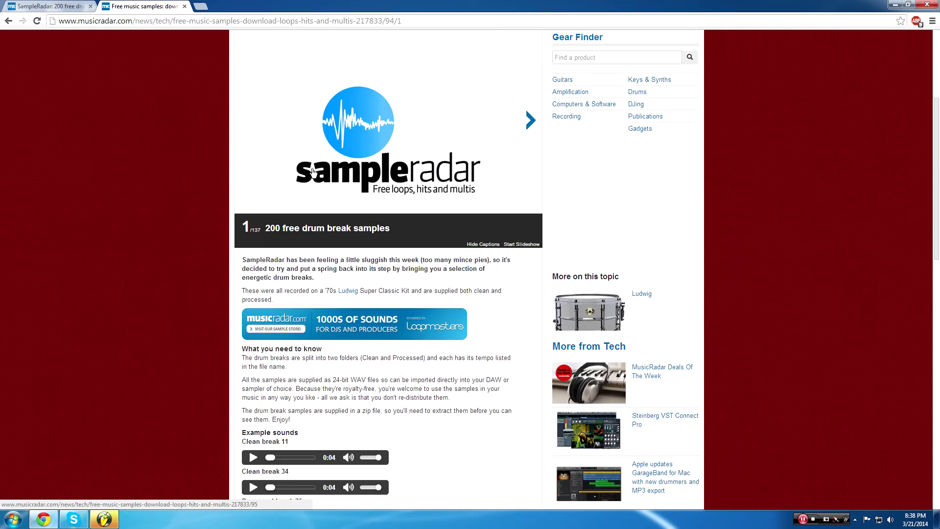
scroll(322, 195, up, 5)
scroll(322, 194, up, 3)
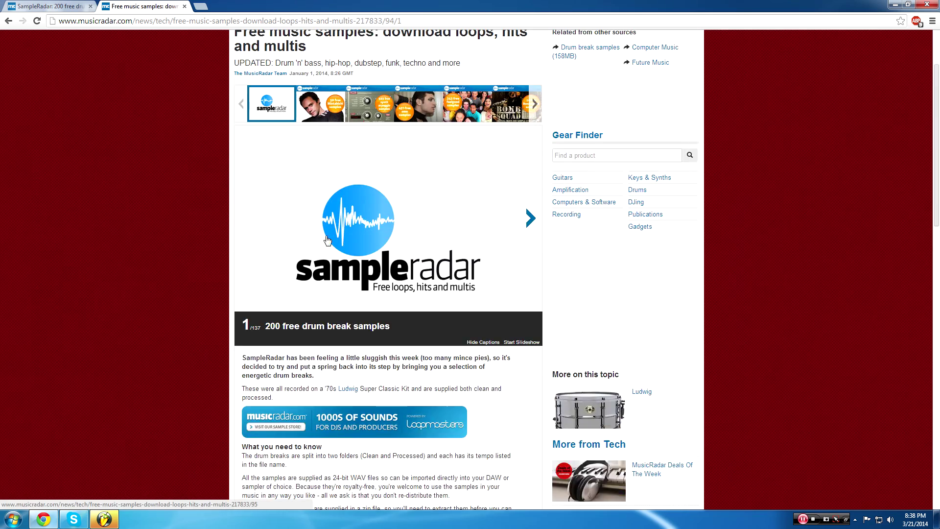
scroll(500, 284, down, 5)
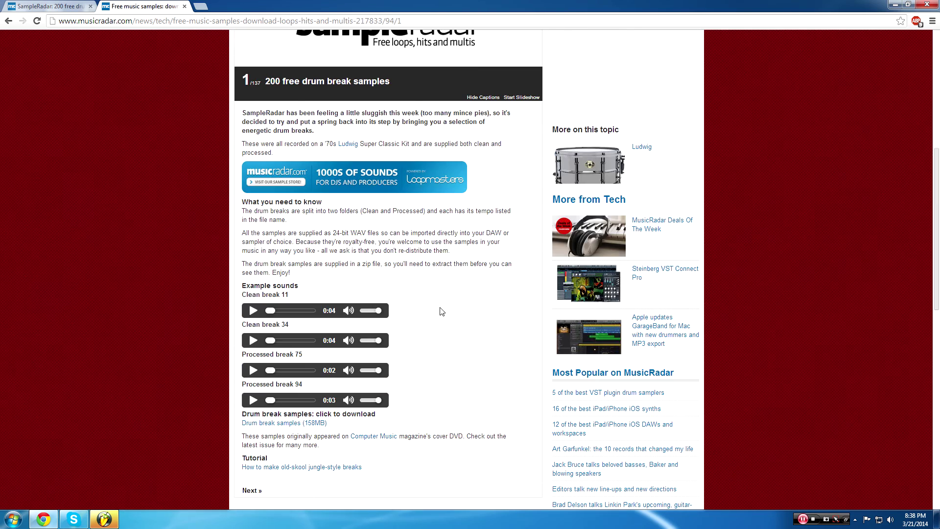
scroll(237, 296, up, 10)
Look over the DnB breaks article, then return to the free music samples article
key(ctrl+Tab)
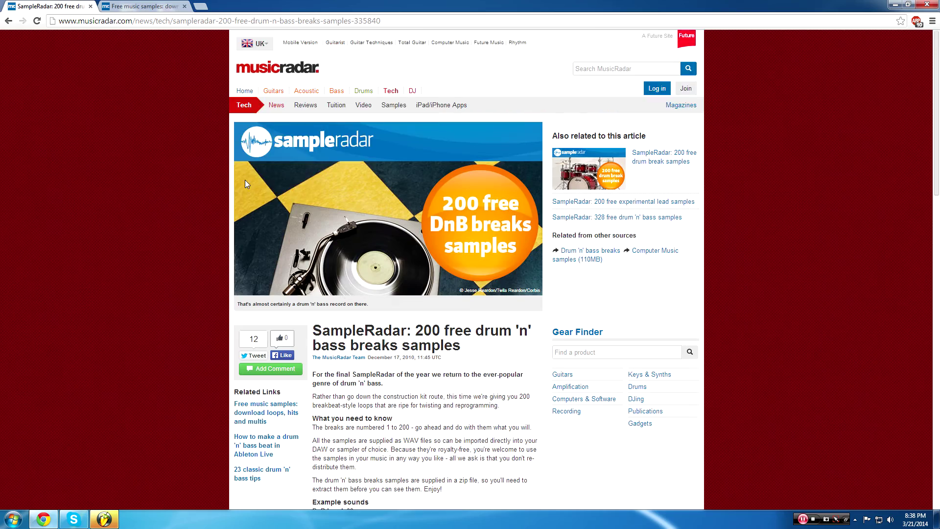
scroll(246, 183, down, 12)
scroll(326, 212, up, 5)
scroll(338, 226, up, 6)
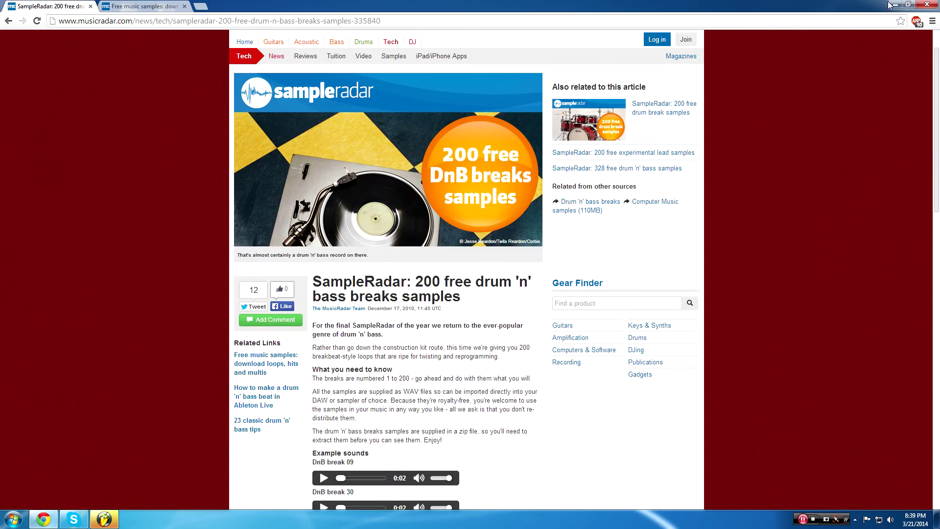
key(ctrl+Tab)
key(ctrl+Tab)
key(ctrl+Tab)
Move both musicradar folders near the desktop centre and bring FL Studio back to the front
click(894, 4)
drag(186, 201, 304, 276)
click(295, 249)
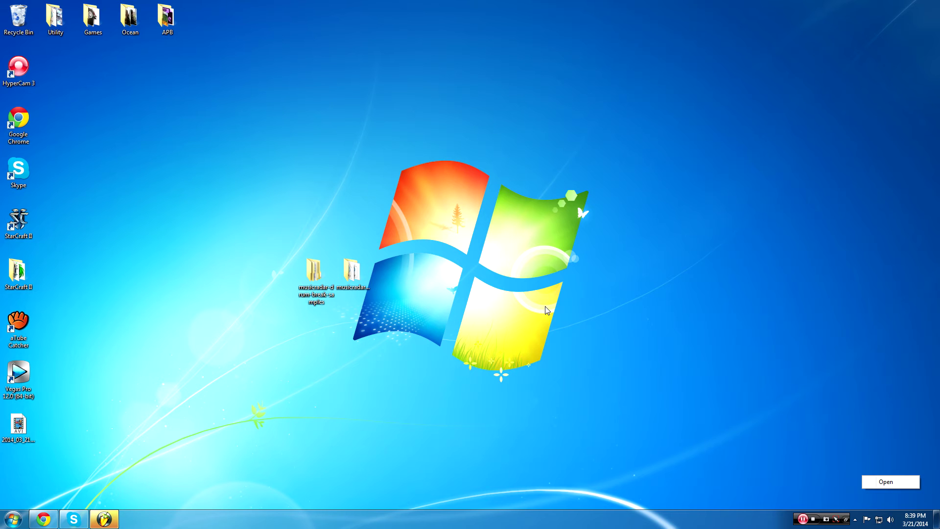
drag(504, 384, 416, 374)
click(308, 216)
click(176, 443)
click(104, 519)
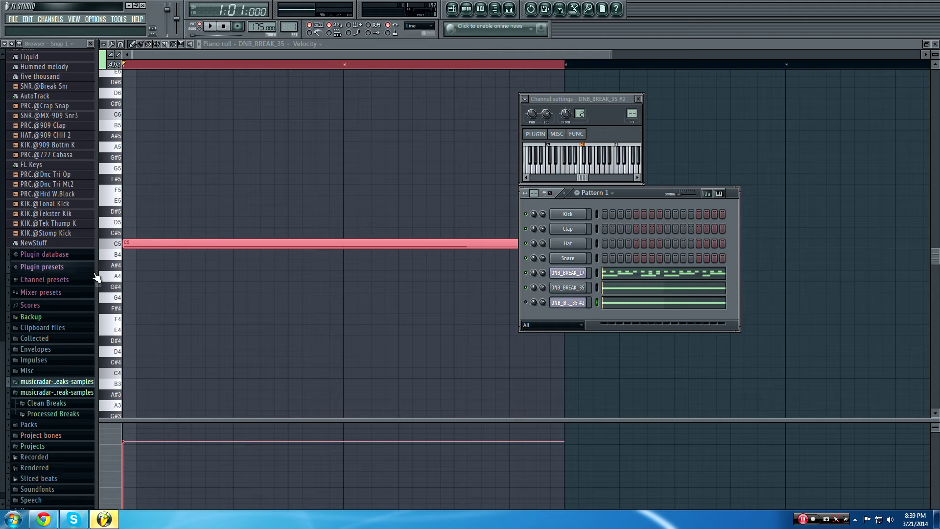
Play the current break pattern twice with the Pattern 1 step sequencer showing
key(super)
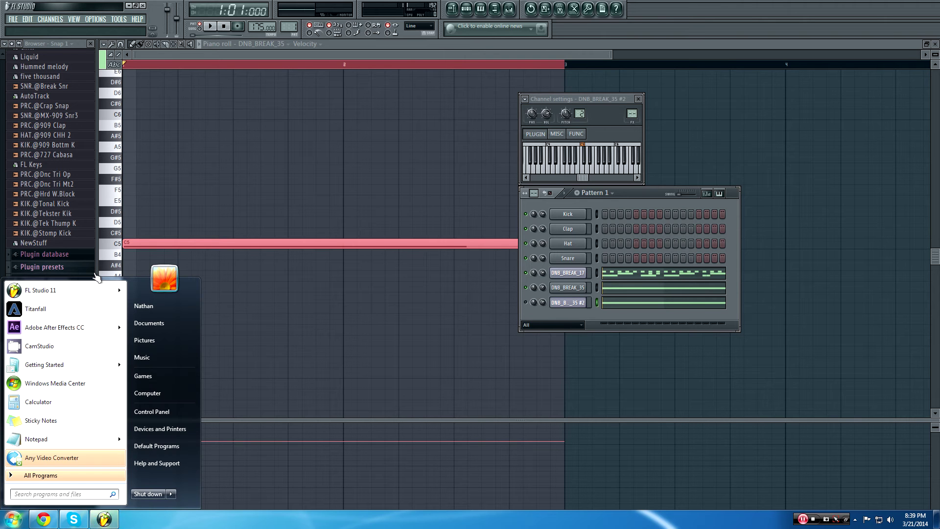
click(297, 138)
click(214, 25)
key(F6)
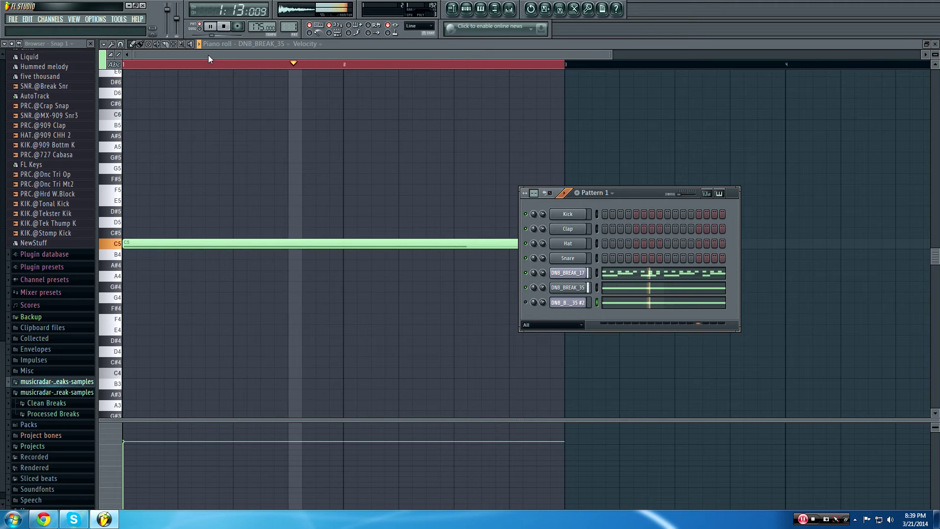
key(space)
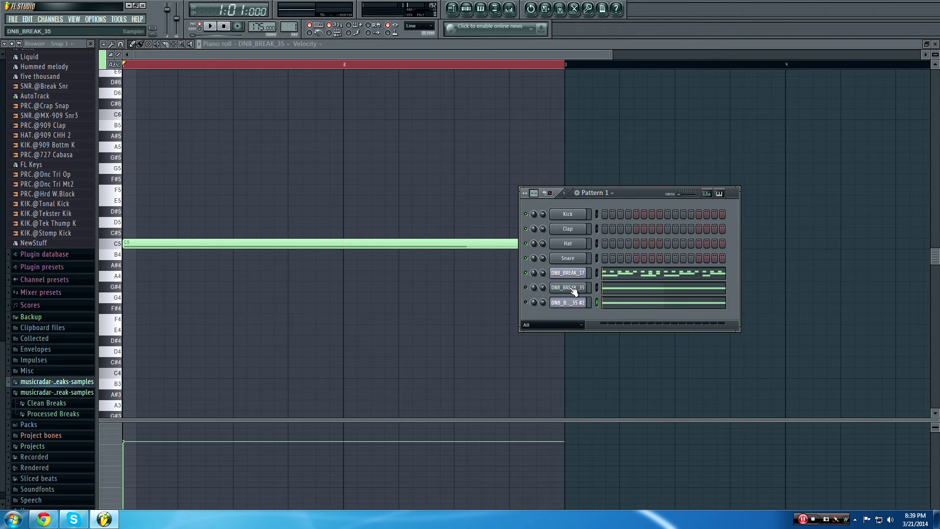
key(space)
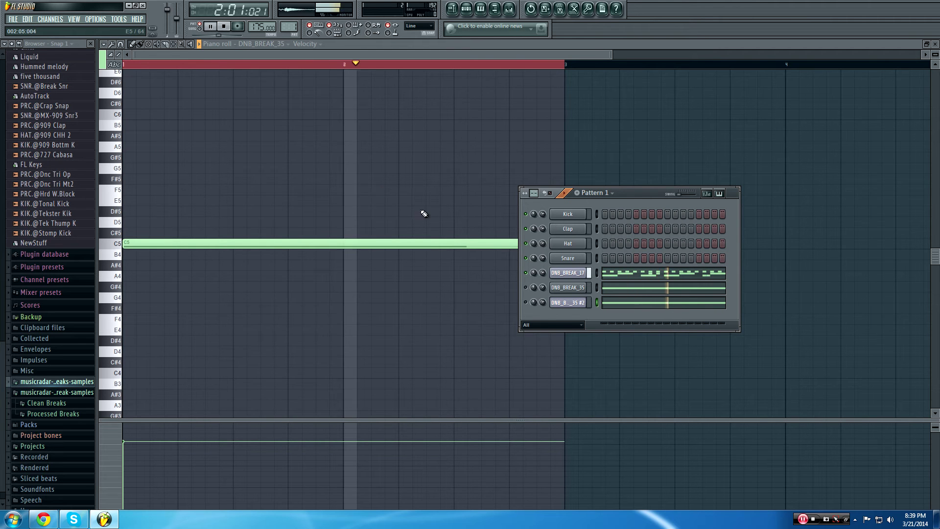
key(space)
Open DNB_BREAK_17 in the piano roll and audition its Region #2, #3 and #4 slices
right_click(586, 271)
click(604, 273)
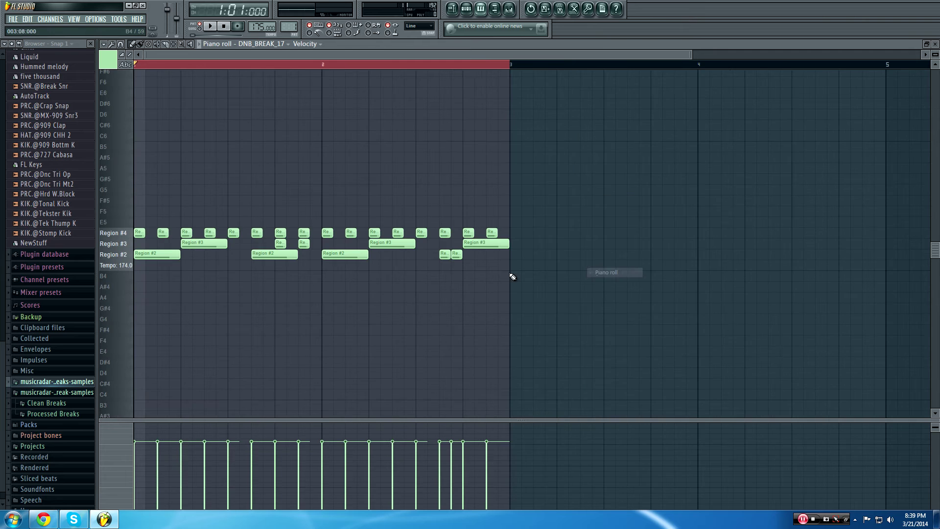
click(121, 258)
click(120, 255)
click(118, 246)
click(118, 246)
click(119, 237)
key(Tab)
key(Tab)
key(Tab)
key(Tab)
click(16, 20)
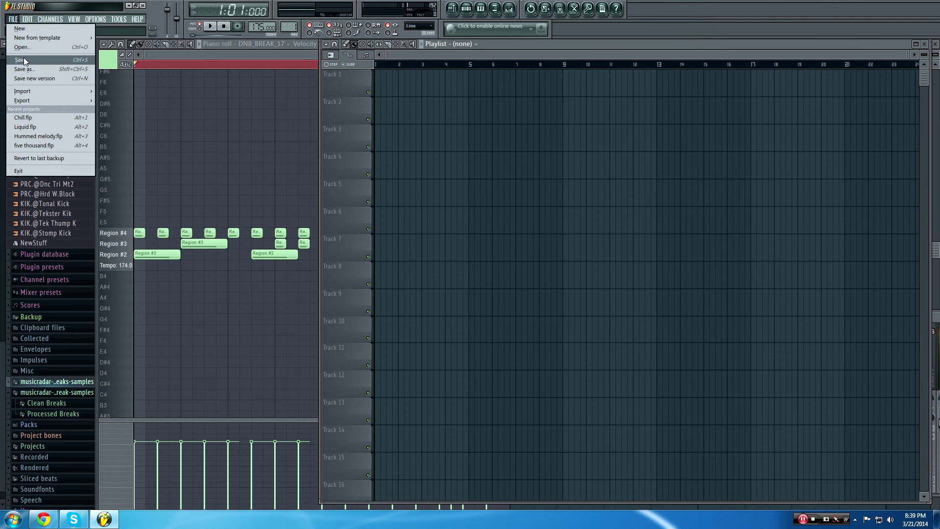
Start a new empty project without saving the old one
click(190, 45)
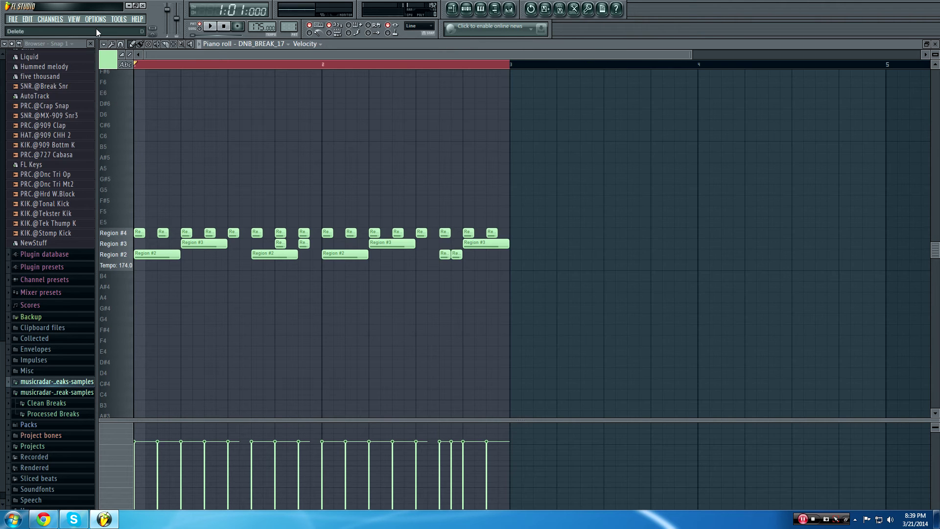
click(11, 20)
click(10, 28)
click(484, 284)
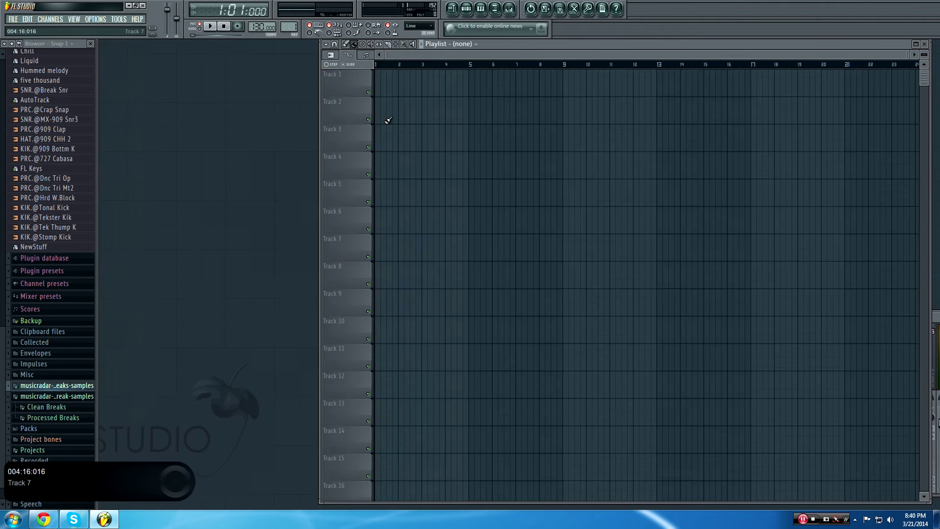
Add the two musicradar folders to FL Studio's browser and expand the breaks folder
click(129, 5)
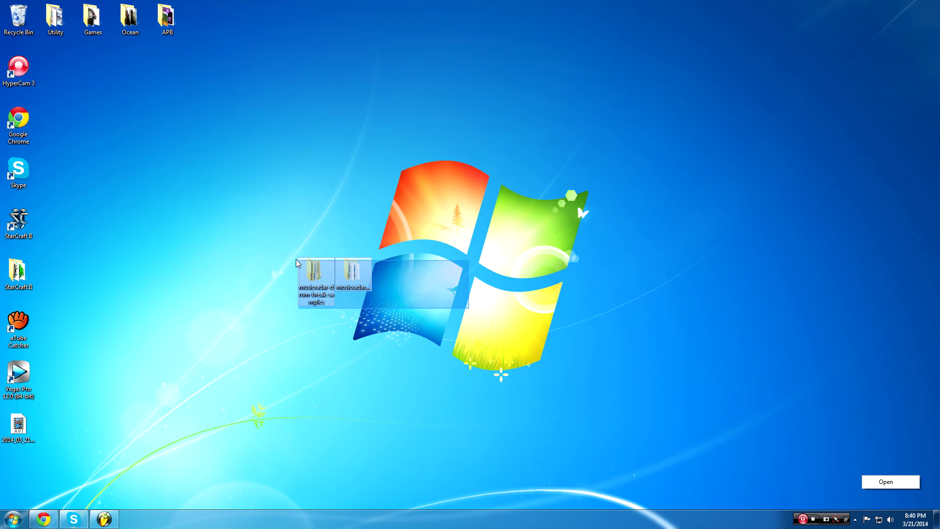
drag(340, 279, 48, 182)
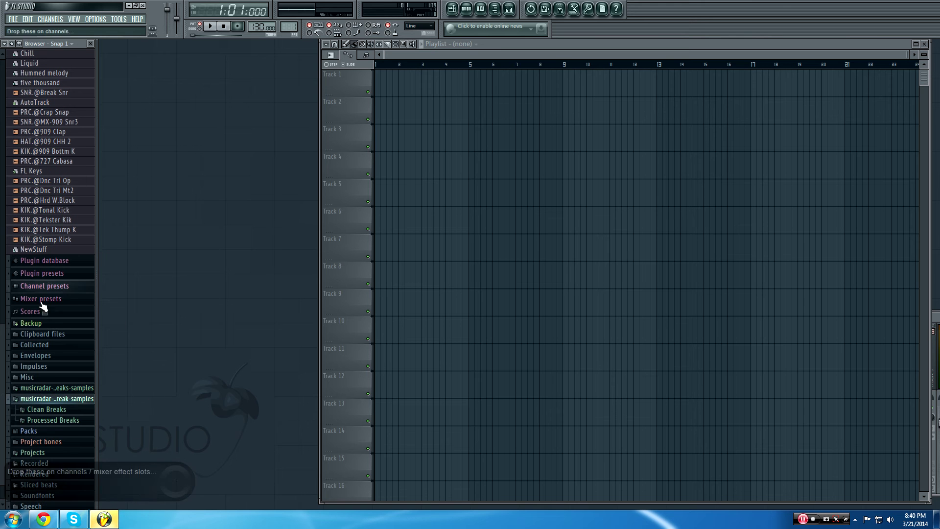
click(78, 386)
scroll(78, 386, up, 6)
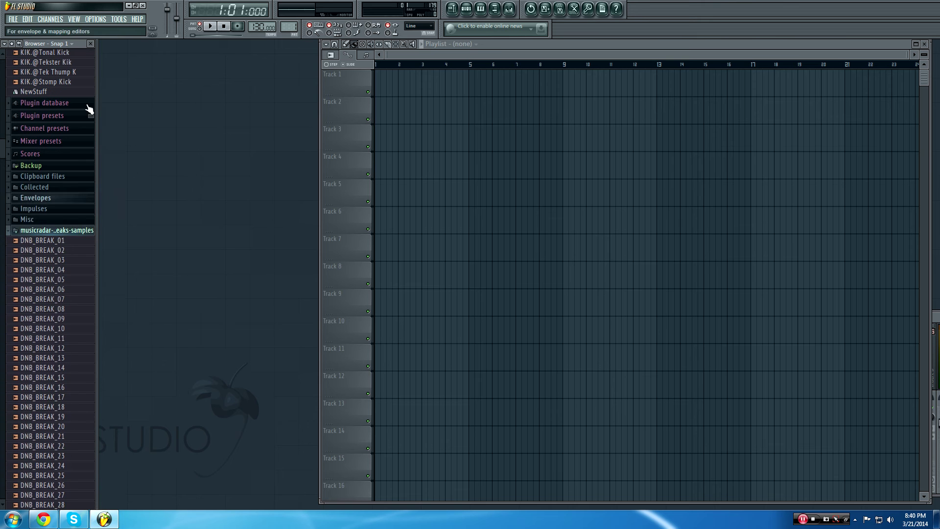
Preview DNB_BREAK_04 and set the project tempo to 175 BPM
click(466, 8)
click(49, 269)
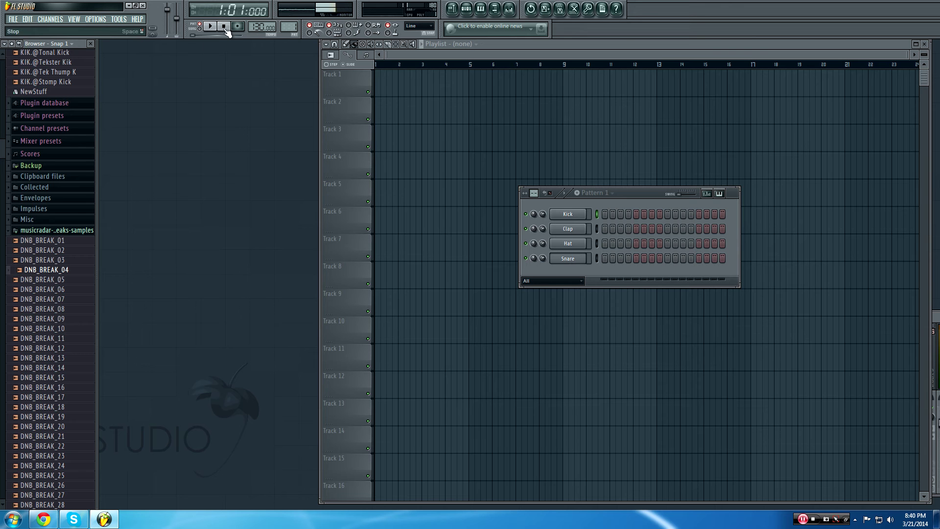
drag(253, 27, 254, 14)
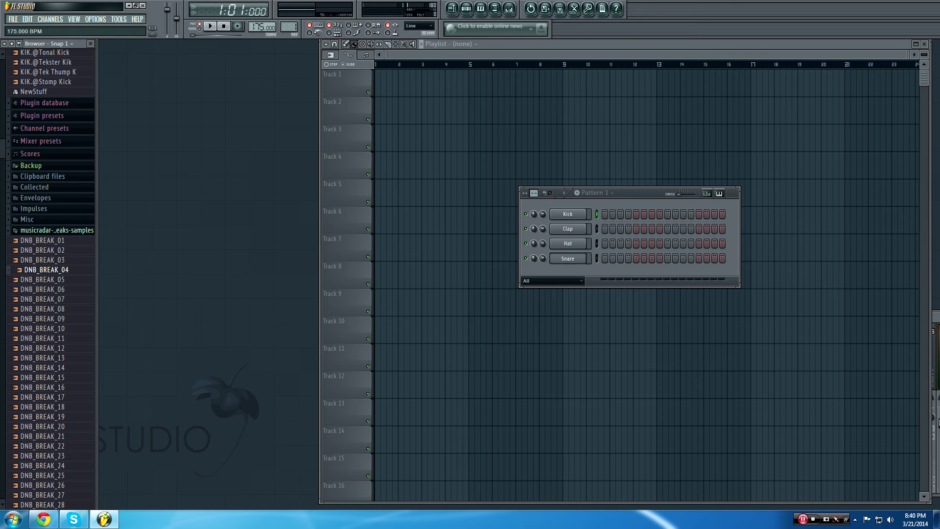
drag(253, 26, 253, 28)
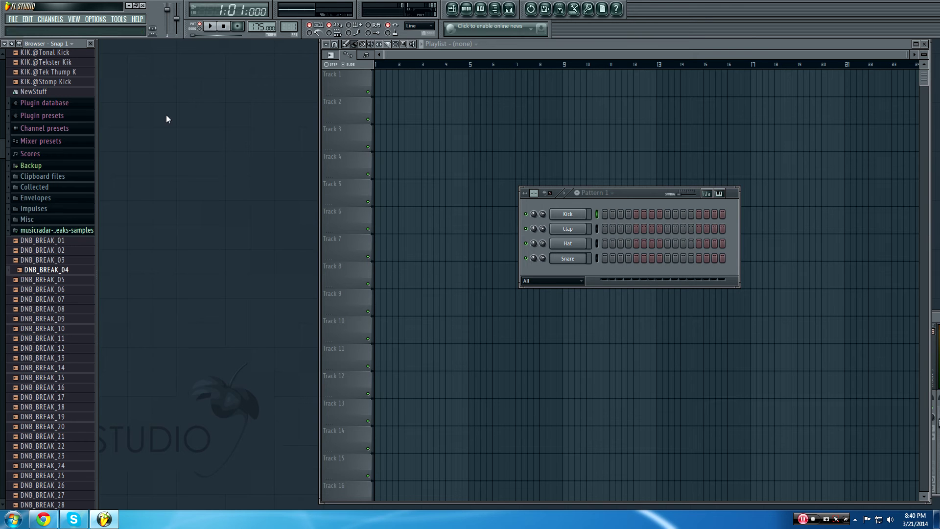
Load DNB_BREAK_04 into a new Slicex channel
right_click(52, 269)
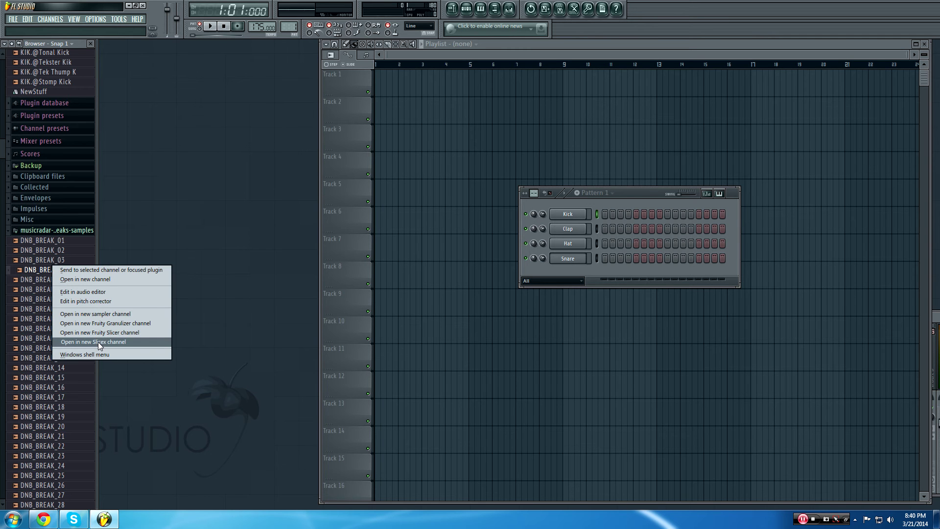
click(98, 341)
drag(473, 227, 373, 89)
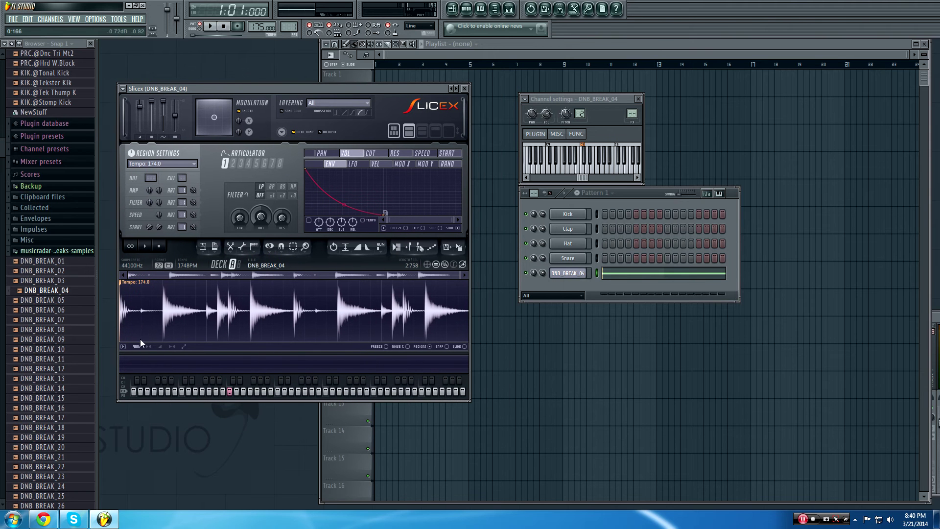
Make a rough waveform selection ending at 0:694 and play the break to hear the hits
drag(245, 277, 174, 307)
scroll(161, 310, up, 5)
scroll(379, 308, down, 5)
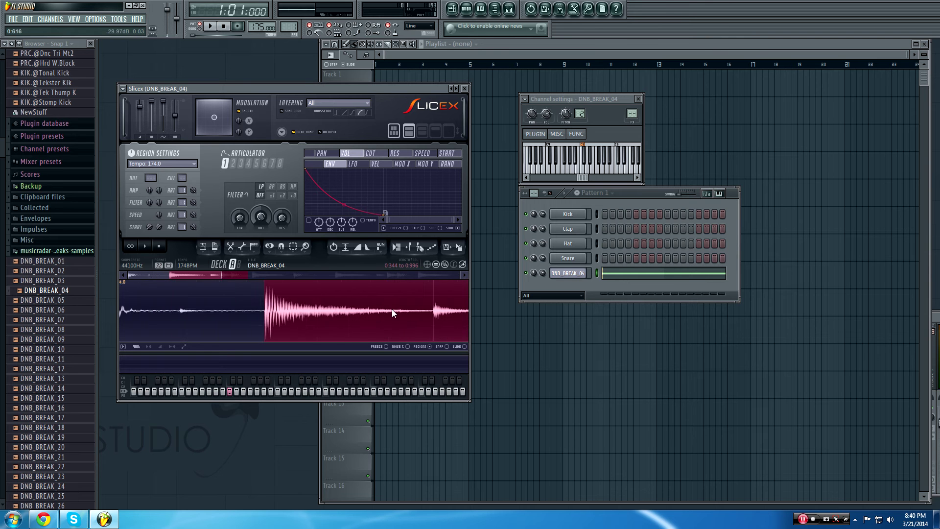
drag(392, 310, 307, 311)
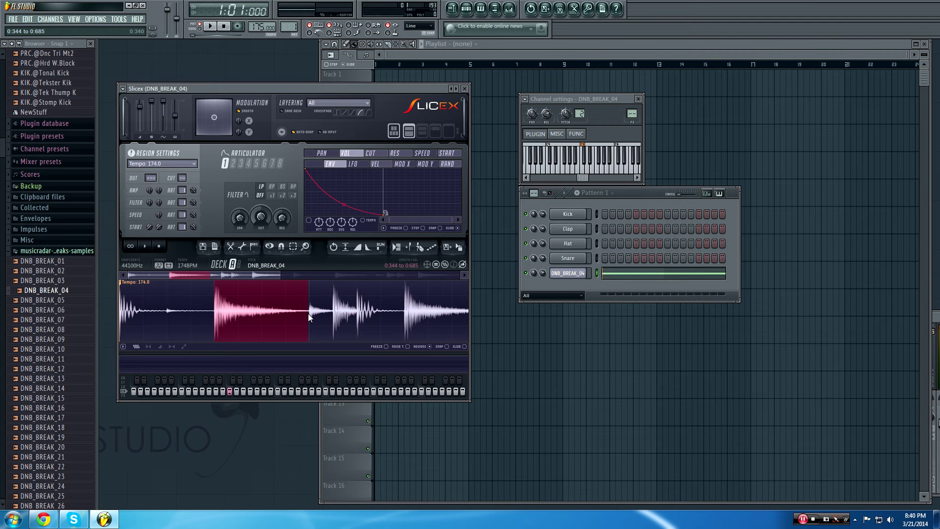
scroll(310, 314, up, 3)
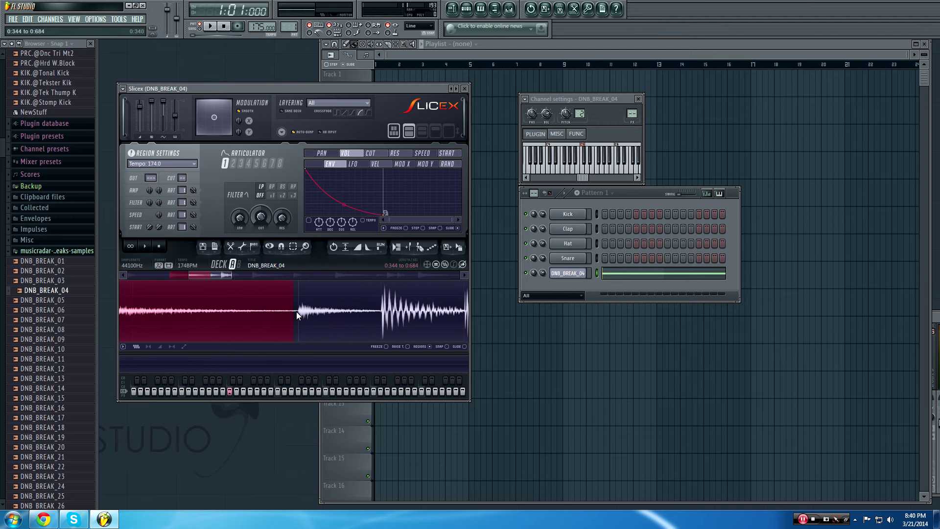
scroll(299, 311, down, 4)
click(146, 246)
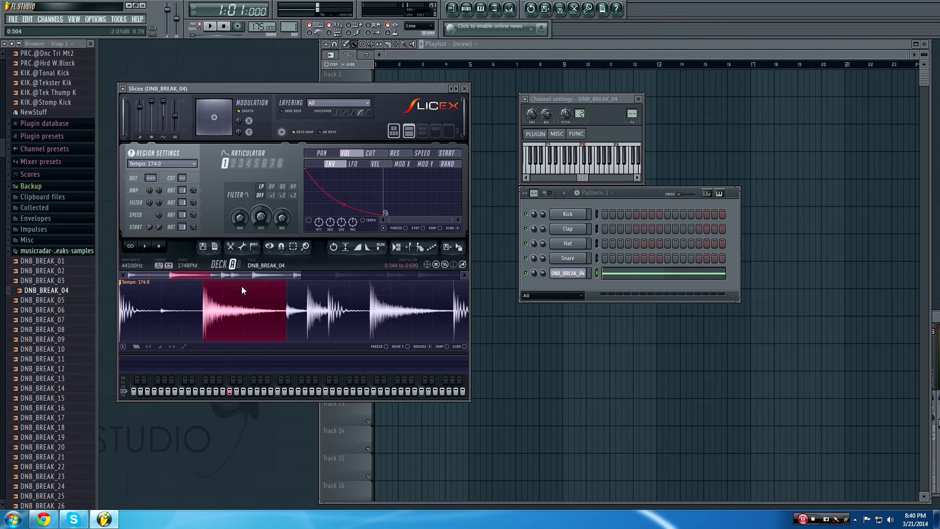
Refine the selection to start at the first snare hit and end at about 0:687
click(243, 303)
click(227, 304)
drag(196, 305, 202, 306)
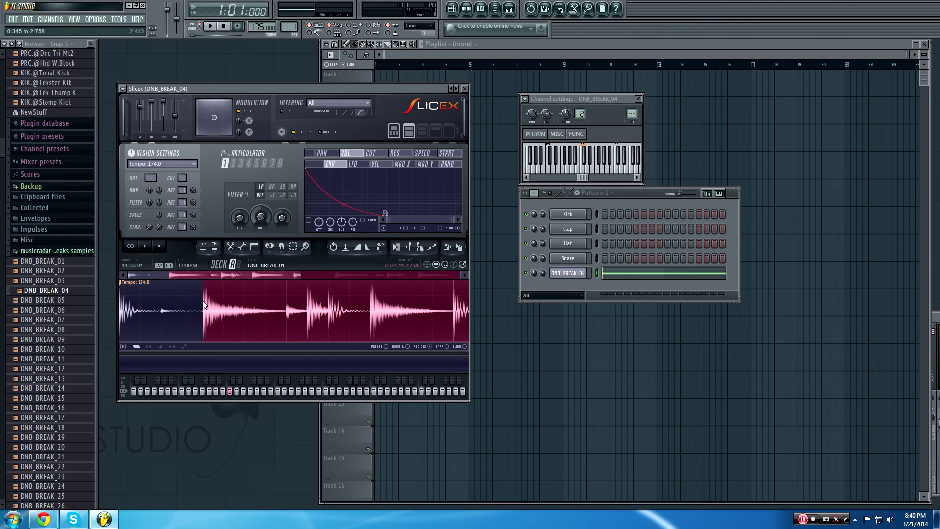
scroll(202, 302, up, 5)
drag(189, 301, 178, 305)
scroll(215, 304, down, 5)
click(287, 322)
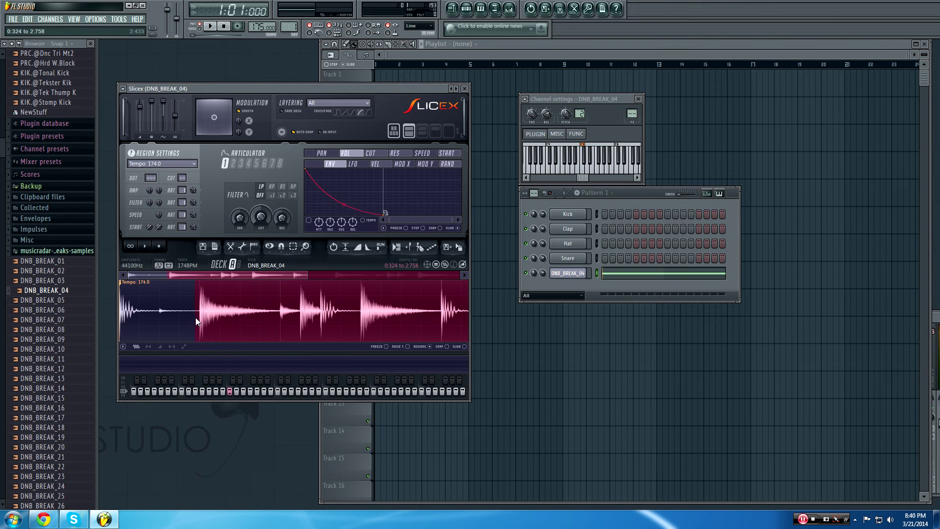
scroll(454, 319, down, 3)
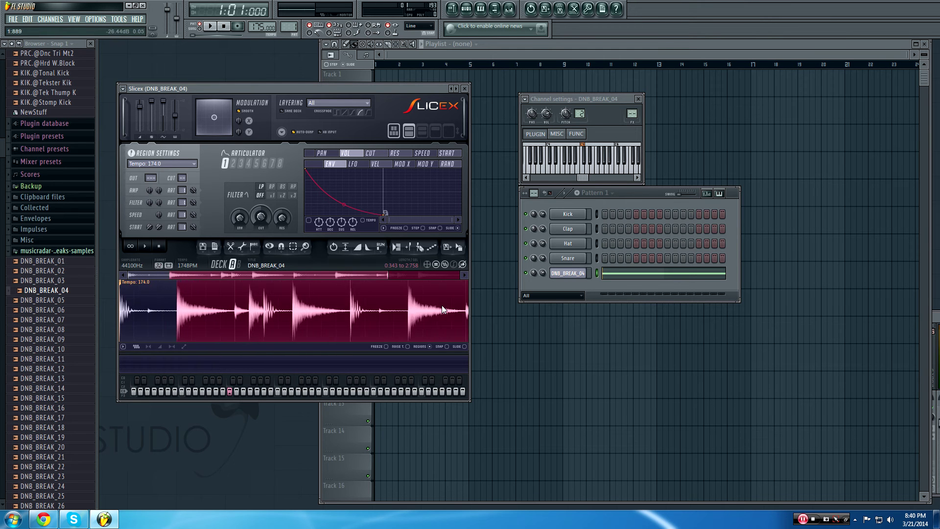
scroll(444, 304, down, 2)
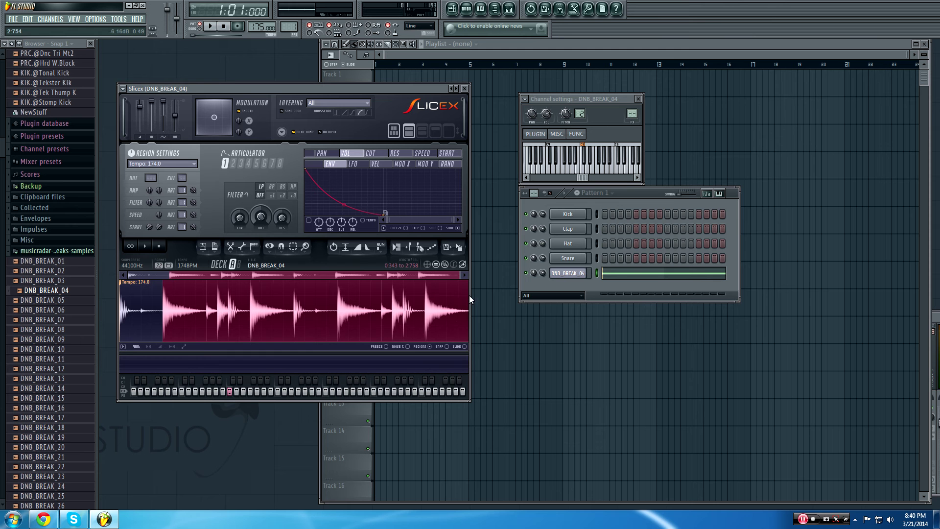
drag(466, 296, 270, 297)
scroll(206, 295, up, 4)
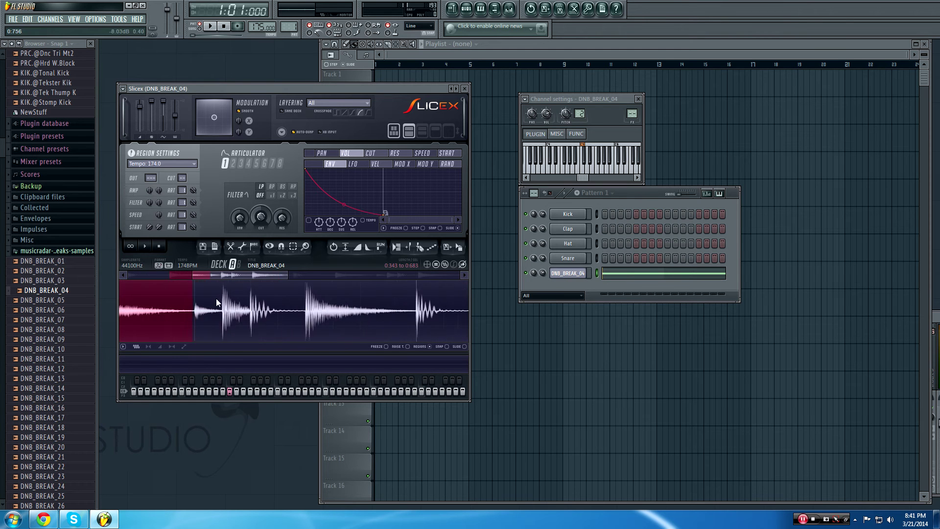
drag(205, 279, 207, 280)
drag(358, 323, 362, 323)
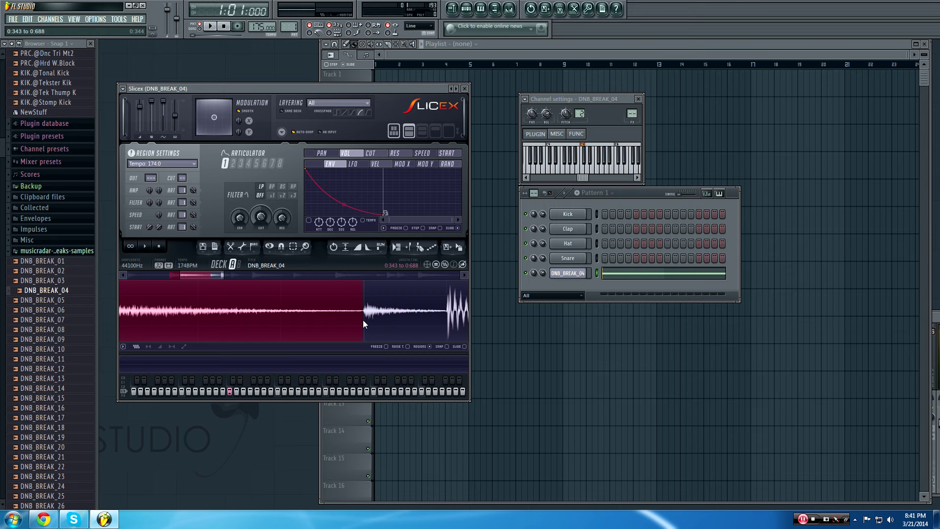
Loop and replay the selected snare slice to check it
drag(214, 275, 189, 278)
scroll(277, 307, down, 5)
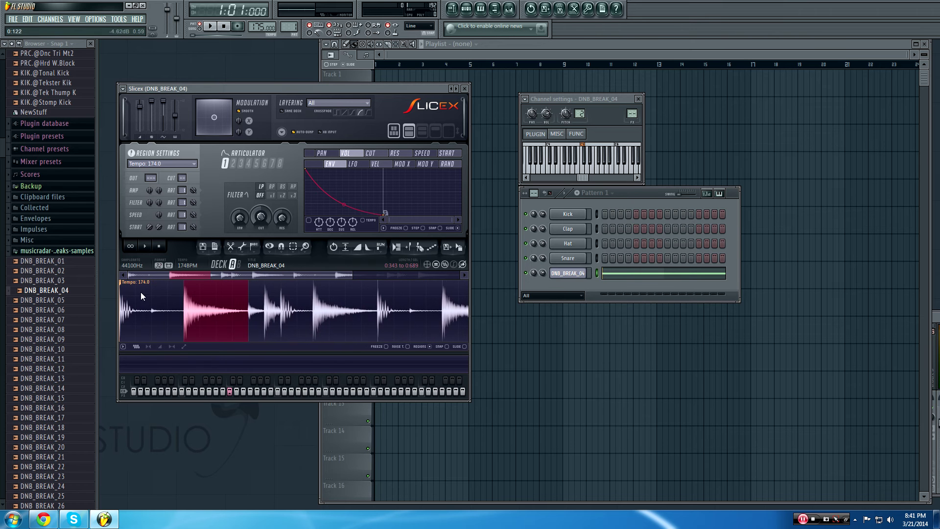
scroll(232, 318, up, 3)
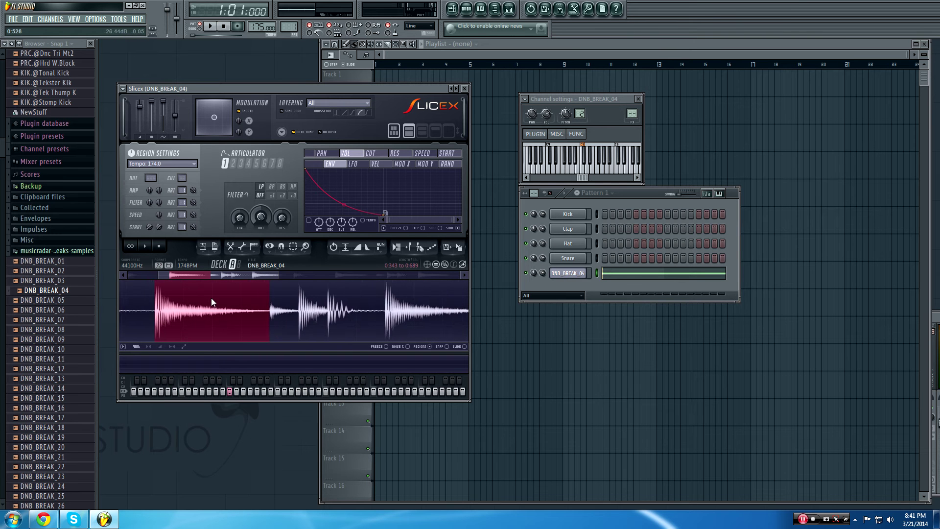
click(145, 247)
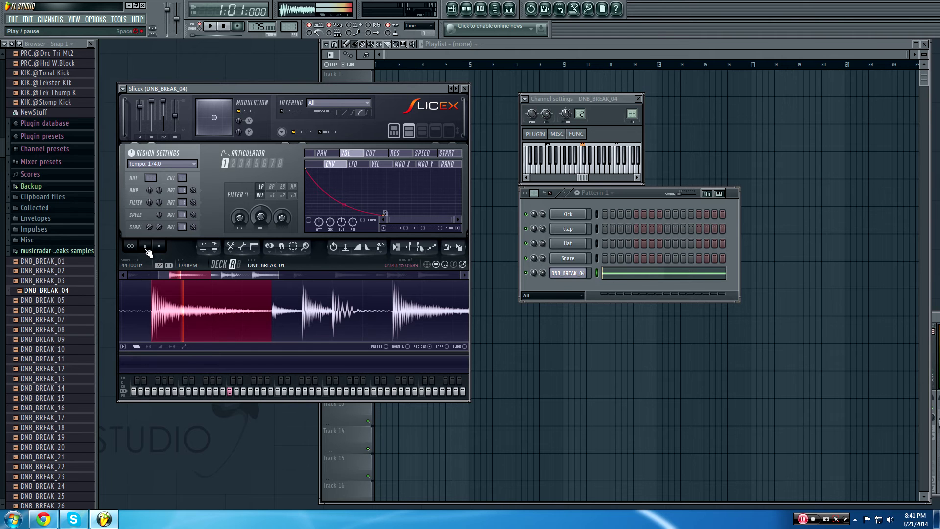
click(146, 247)
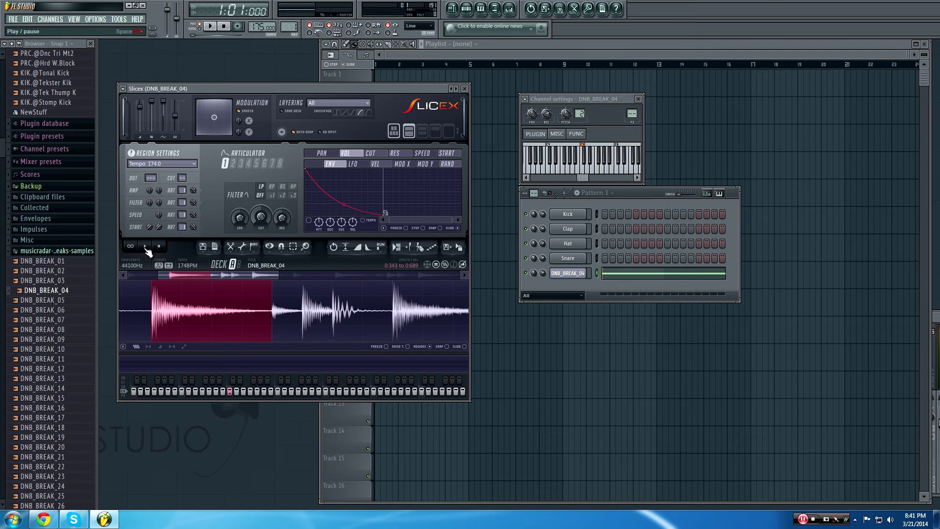
click(147, 248)
click(131, 346)
mouse_move(147, 380)
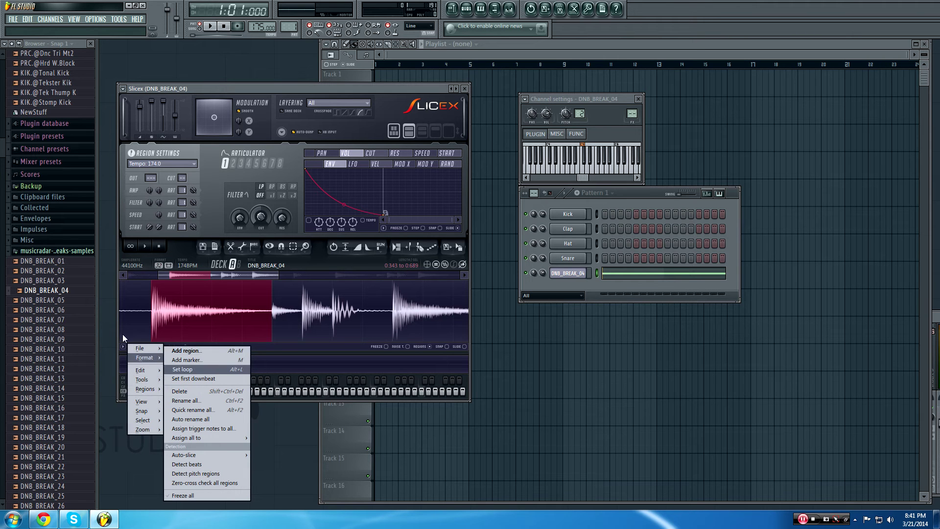
Add a region from the selection and name it Snare
click(120, 355)
click(174, 276)
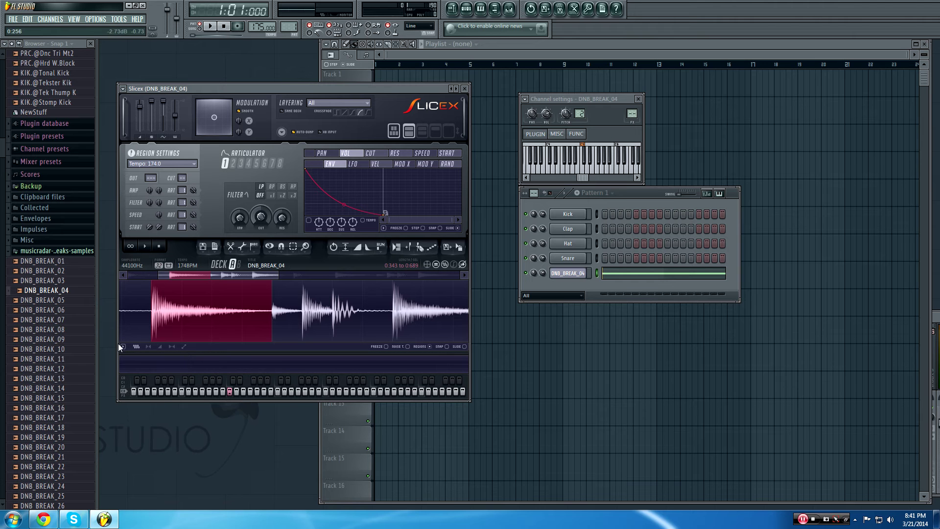
click(122, 346)
mouse_move(145, 389)
click(201, 352)
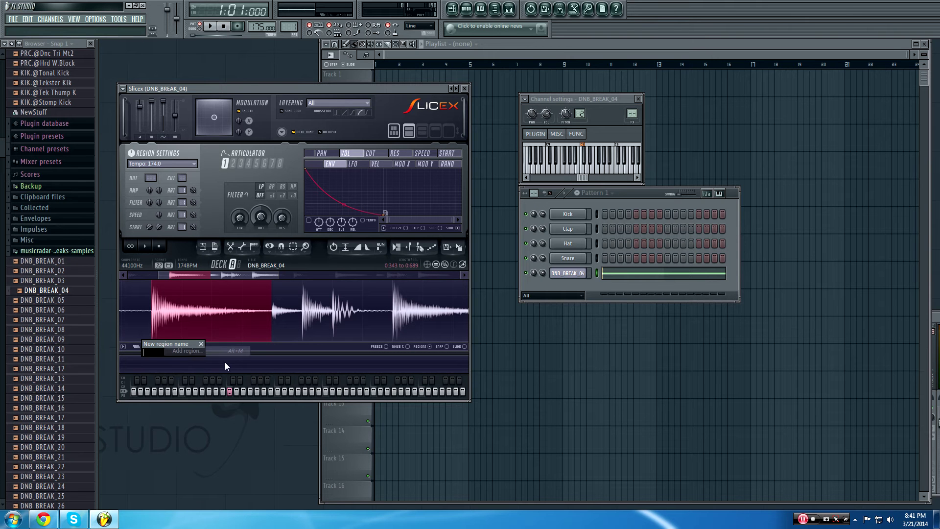
text(Sna)
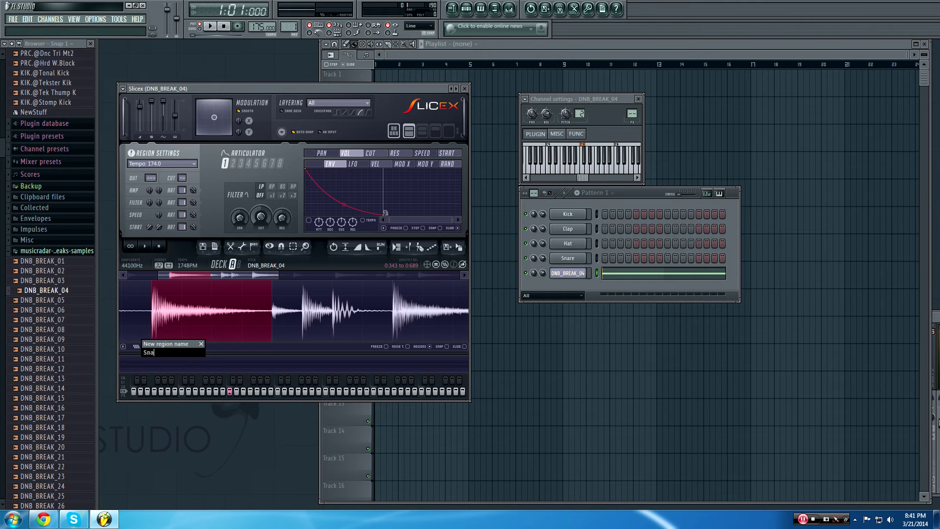
text(re)
key(Return)
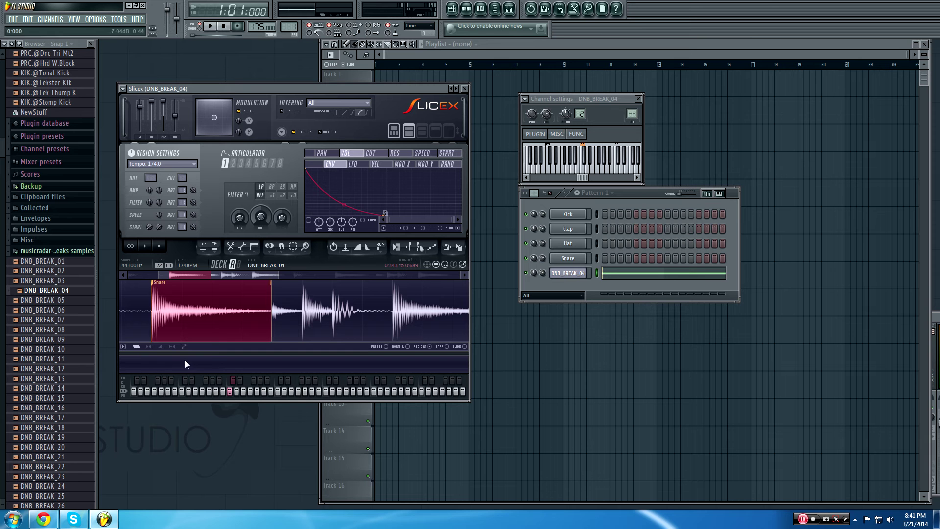
Trigger the Snare region repeatedly from the mini-keyboard to check it
click(238, 381)
click(238, 381)
click(238, 381)
click(238, 381)
click(238, 381)
click(238, 381)
click(238, 381)
Extend the selection back to the sample start and play the selected part
drag(179, 275, 149, 274)
scroll(172, 316, down, 5)
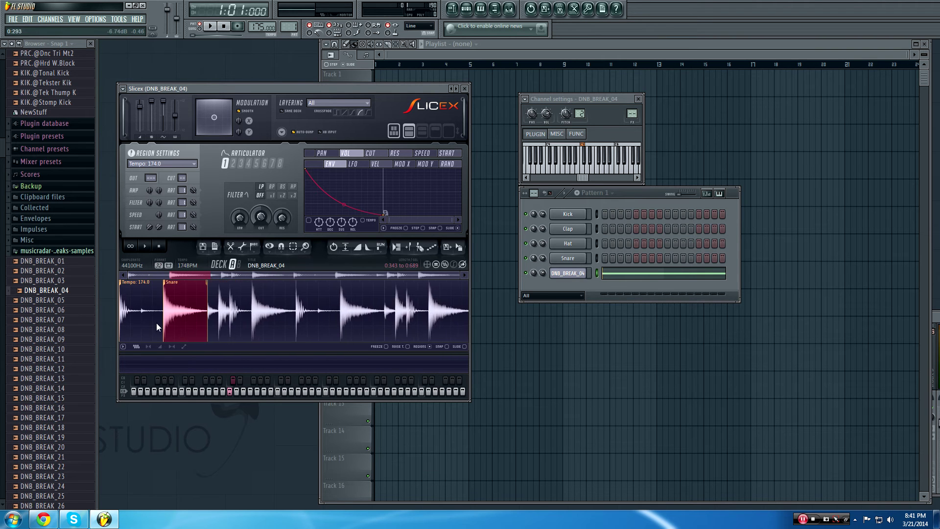
scroll(155, 317, up, 5)
drag(173, 315, 119, 314)
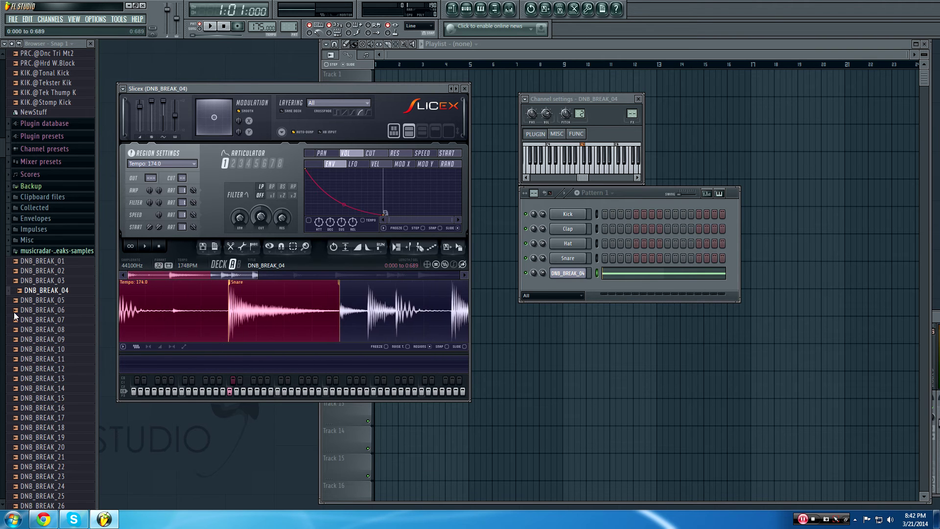
click(307, 325)
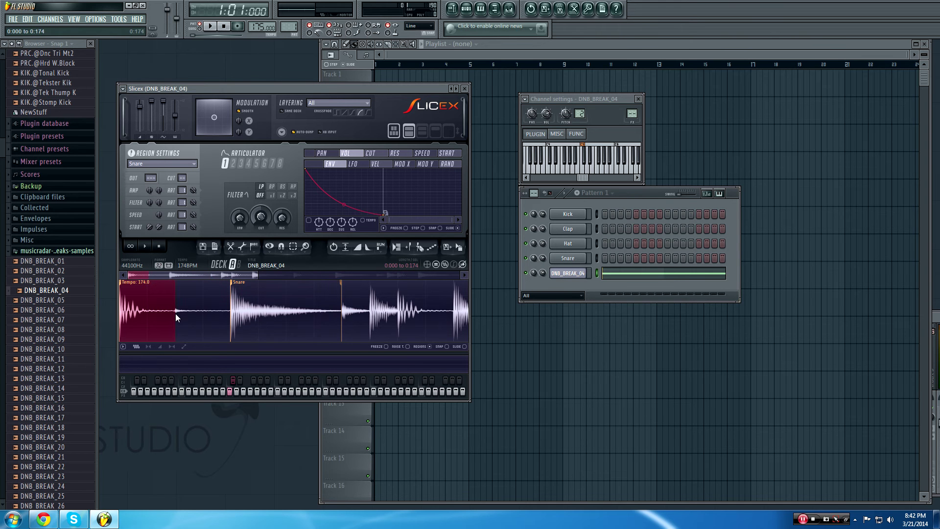
click(145, 247)
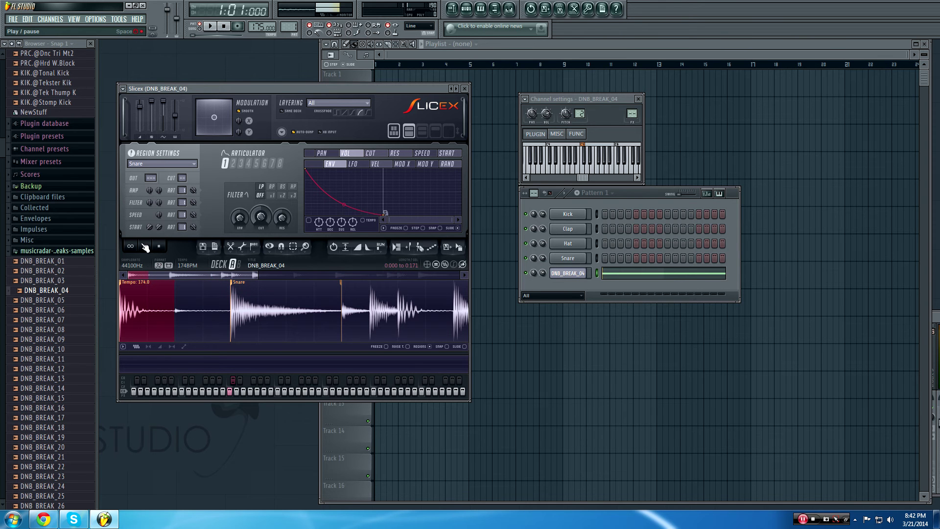
scroll(158, 325, up, 3)
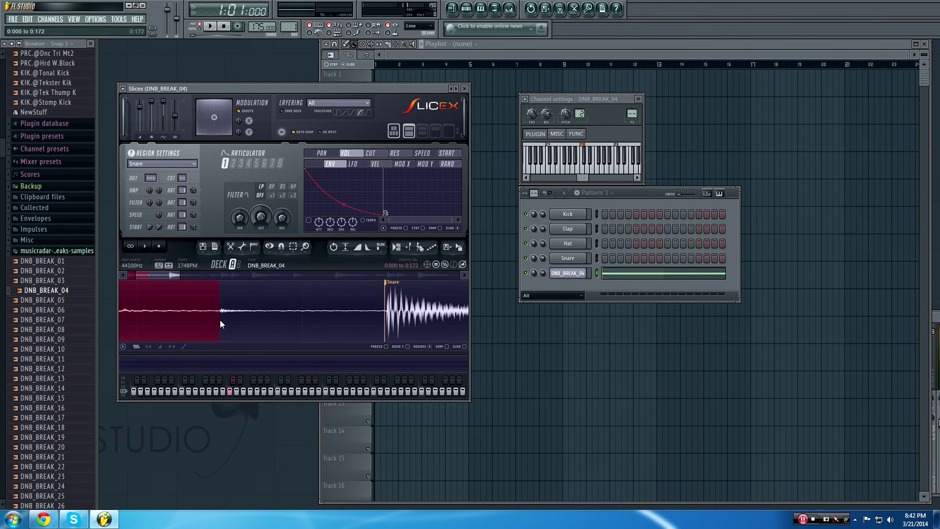
scroll(217, 319, down, 5)
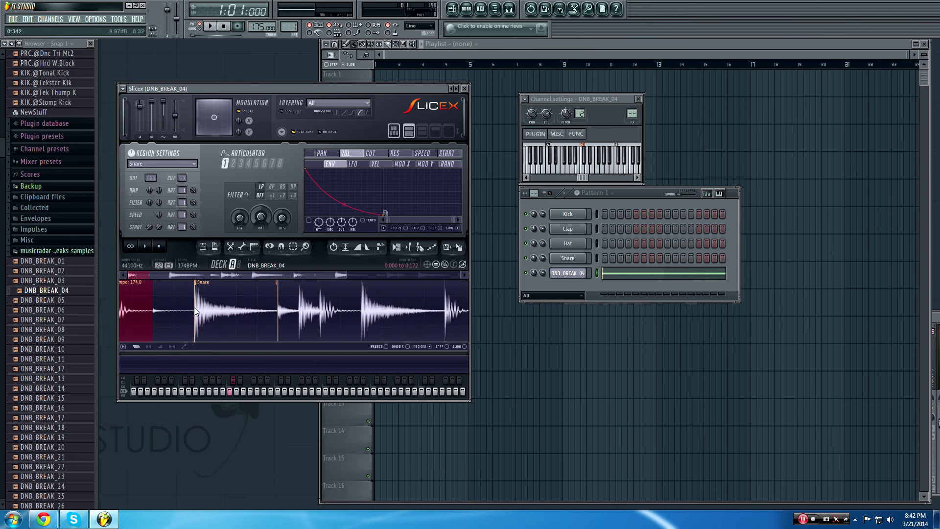
scroll(180, 309, up, 5)
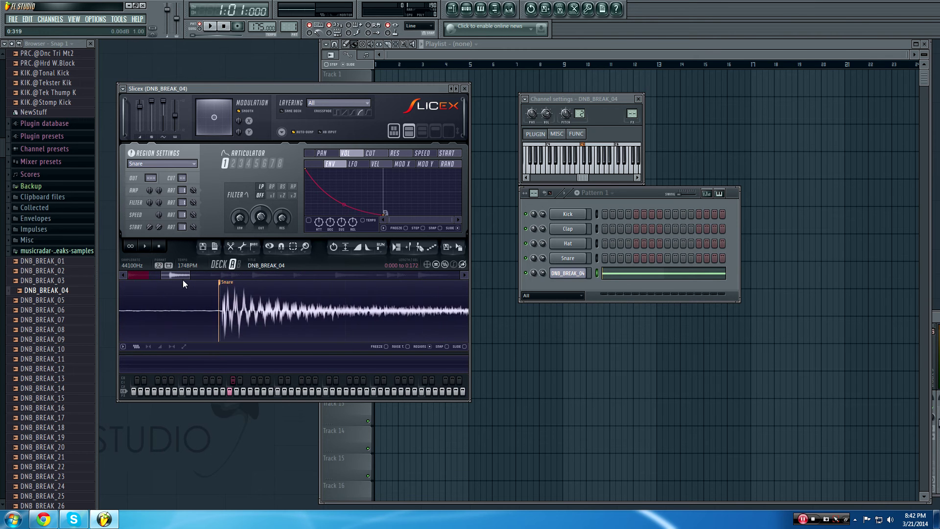
drag(181, 278, 124, 281)
scroll(223, 320, down, 5)
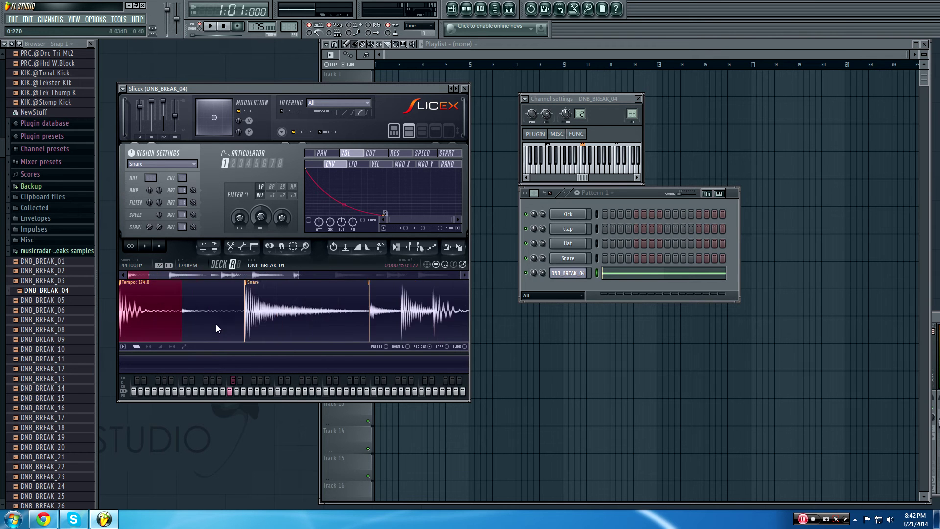
scroll(210, 328, down, 1)
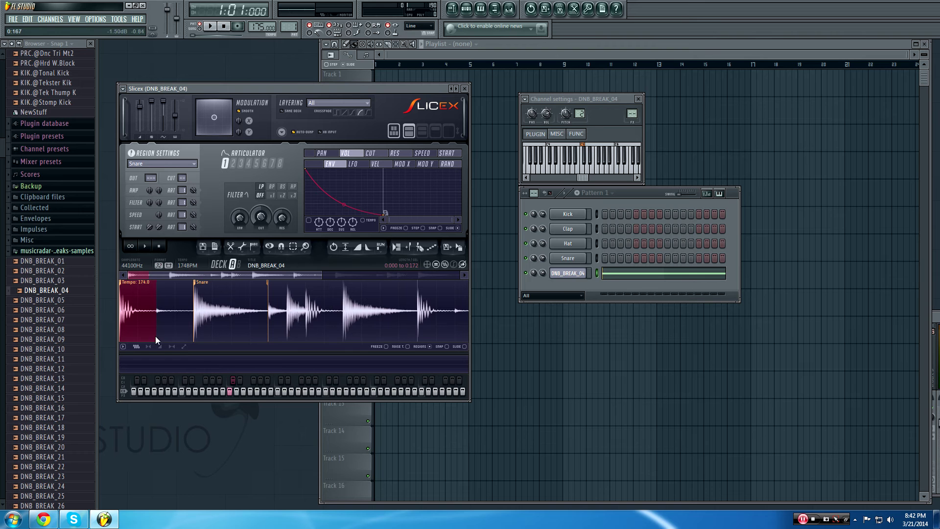
Add a new region from the selection named Kick 1
click(122, 343)
mouse_move(147, 389)
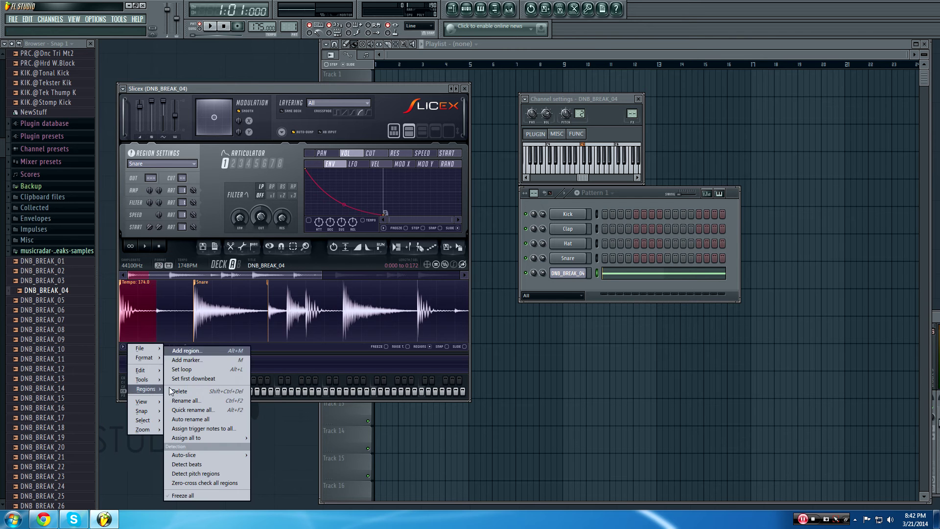
click(196, 351)
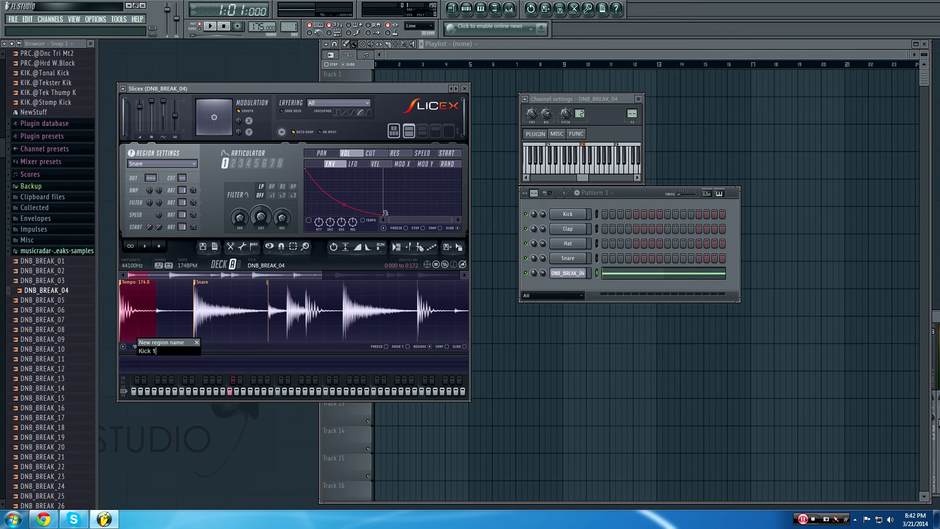
key(Return)
Audition the Kick 1 and Snare regions alternately
click(235, 381)
click(230, 392)
click(238, 391)
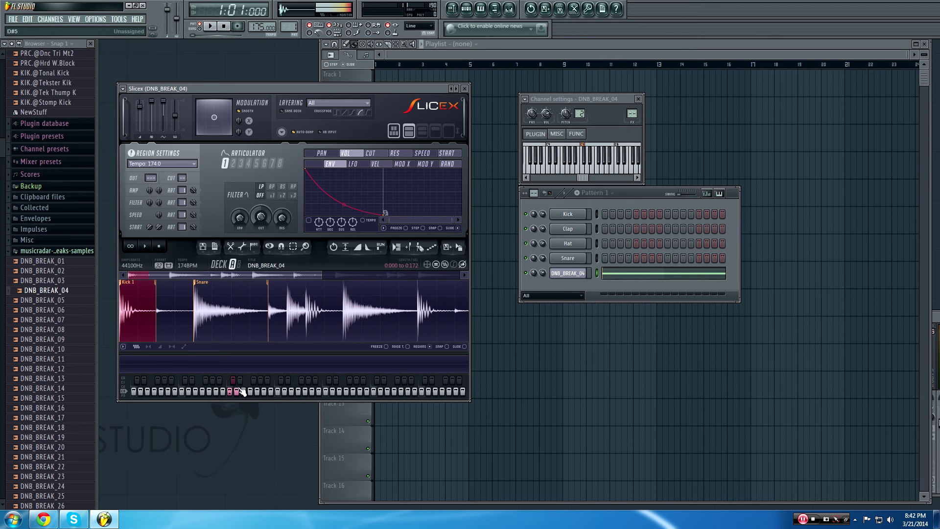
click(235, 382)
click(239, 390)
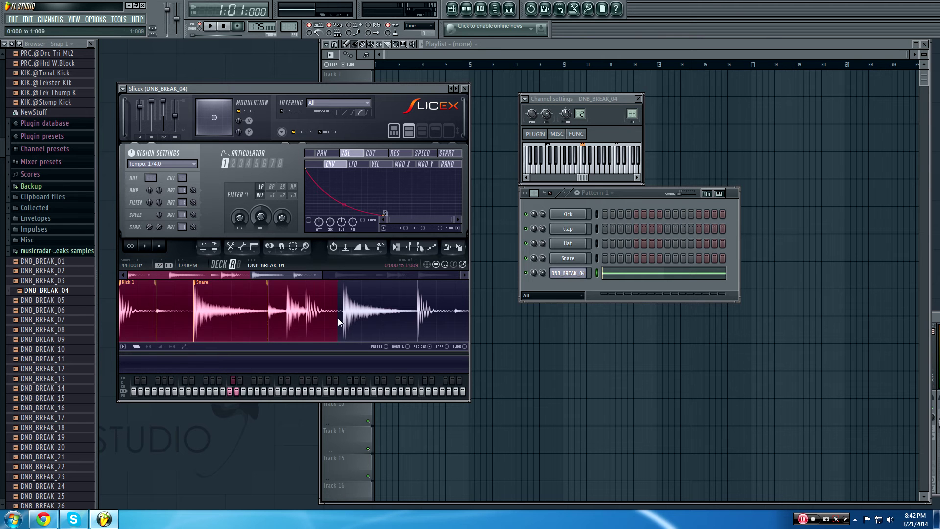
Zoom onto the stretch after the snare, 0:689 to 0:775, and open the sample editing commands
scroll(272, 322, up, 3)
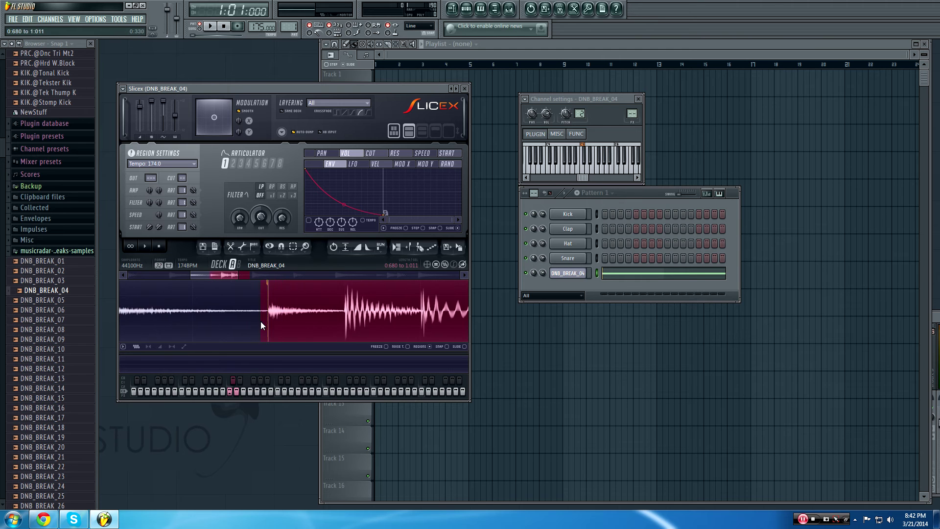
scroll(317, 322, down, 3)
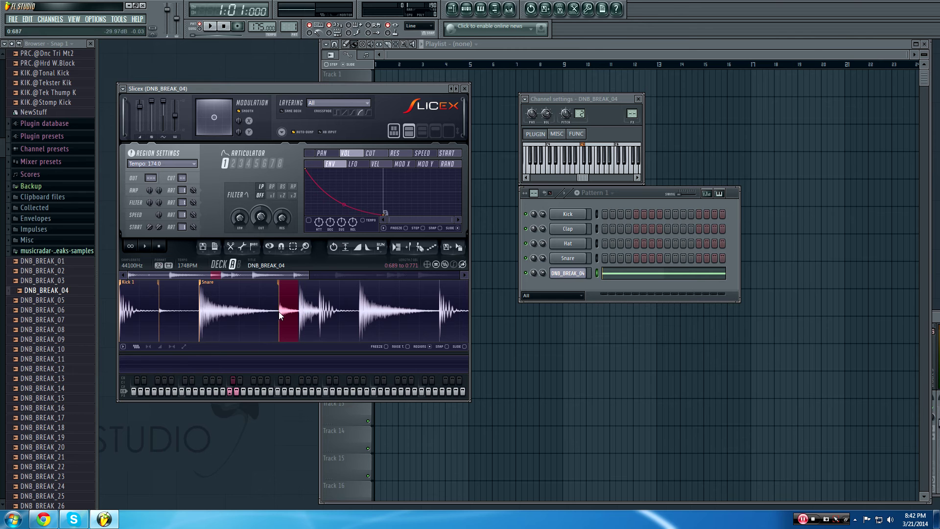
scroll(345, 318, up, 4)
scroll(292, 319, up, 2)
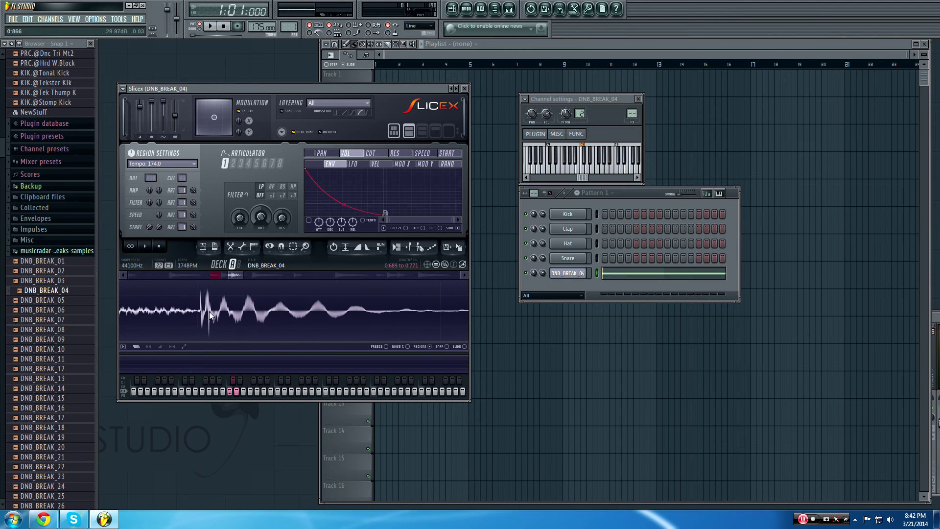
scroll(367, 303, down, 4)
scroll(365, 303, down, 2)
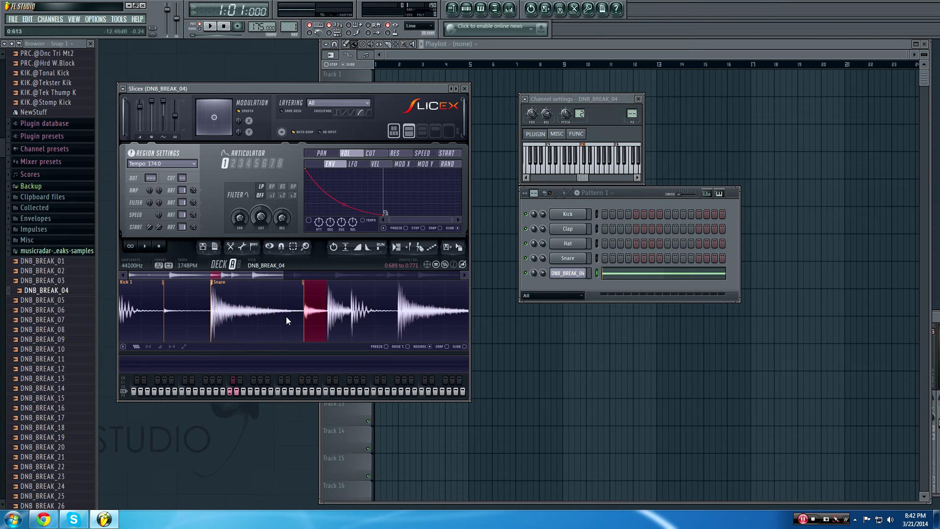
scroll(310, 323, up, 5)
scroll(325, 323, down, 3)
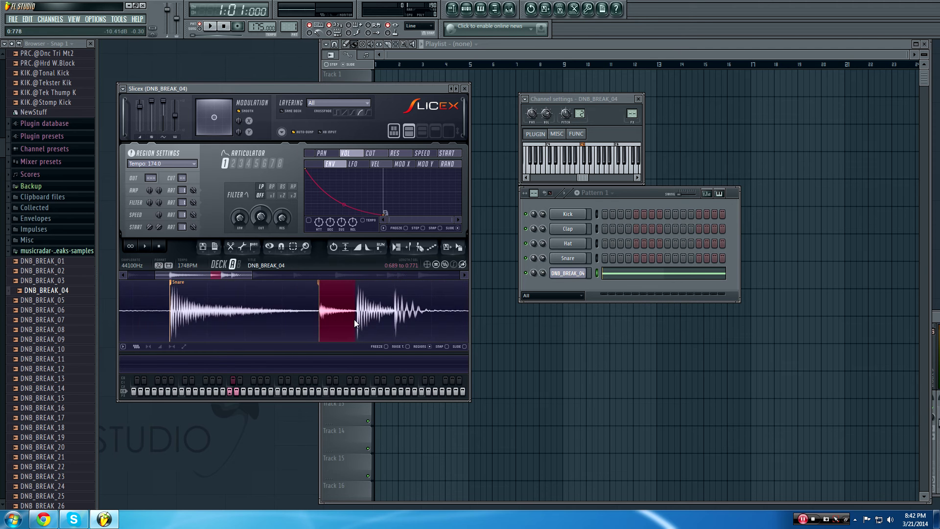
scroll(352, 321, up, 3)
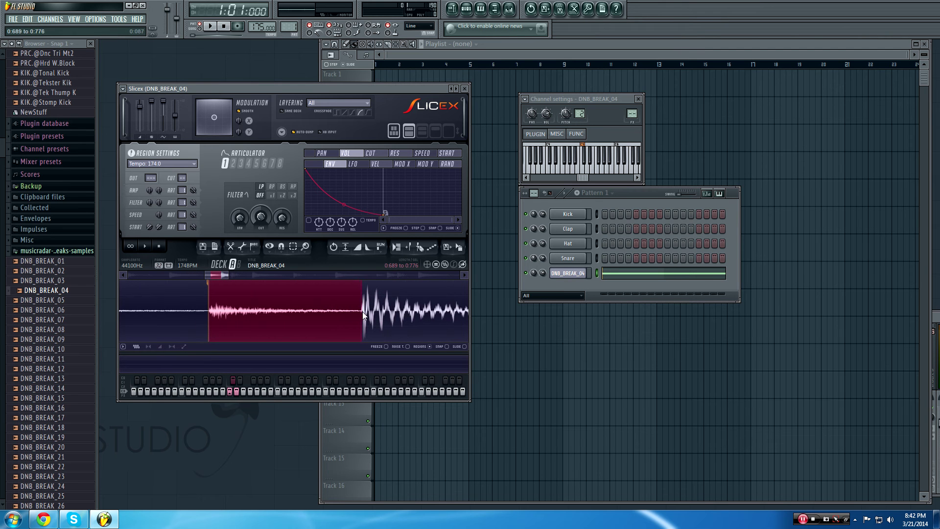
scroll(223, 314, up, 3)
click(122, 346)
mouse_move(140, 379)
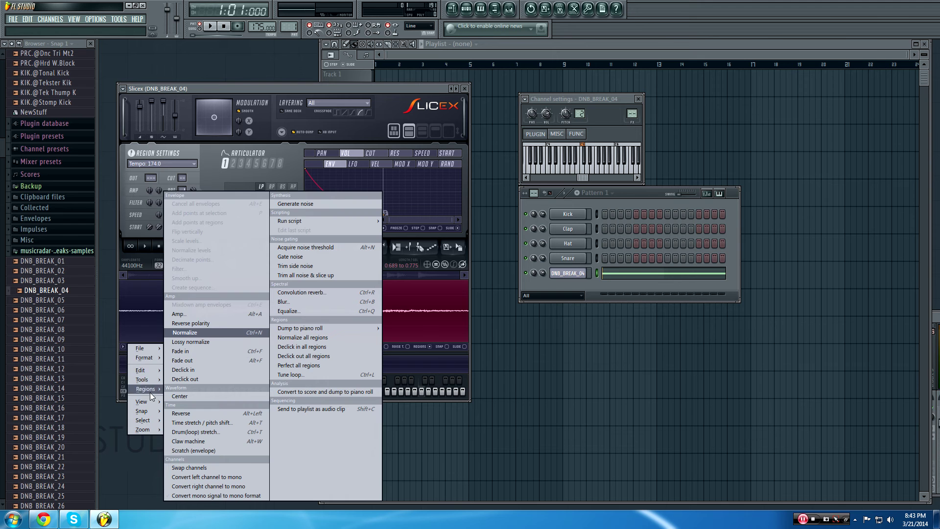
Add a region named Hi-hat at the marked hat hit and preview it
click(198, 349)
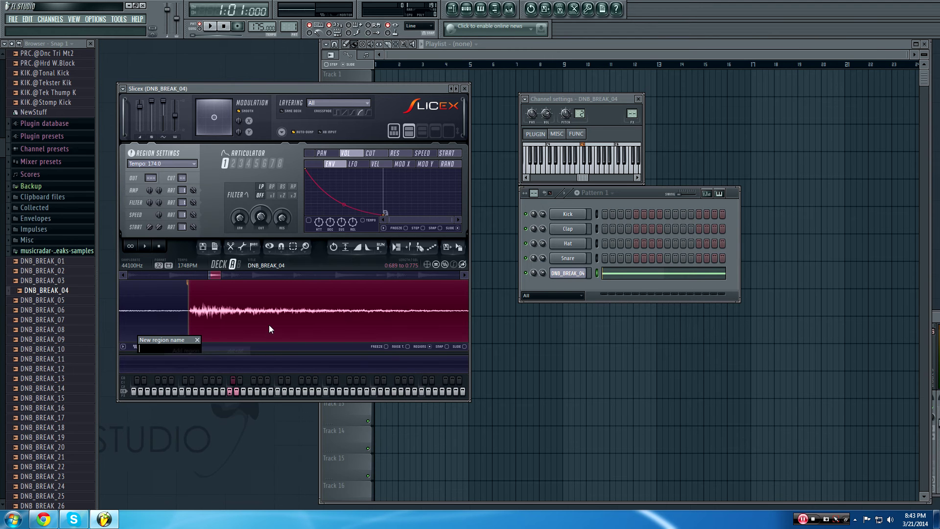
text(Hi-hat)
key(Return)
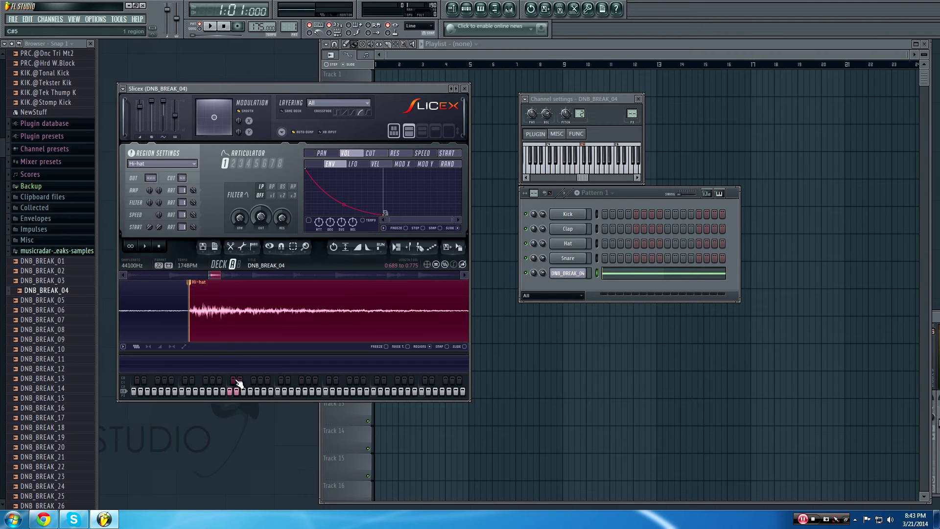
click(240, 381)
click(240, 381)
Open DNB_BREAK_04 in the piano roll showing the Hi-hat, Snare and Kick 1 rows
scroll(351, 298, down, 10)
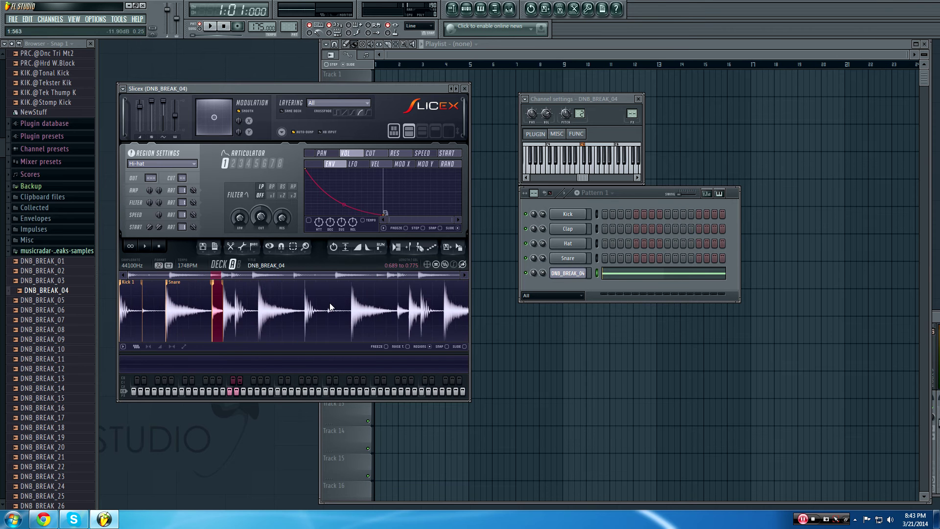
scroll(325, 304, down, 1)
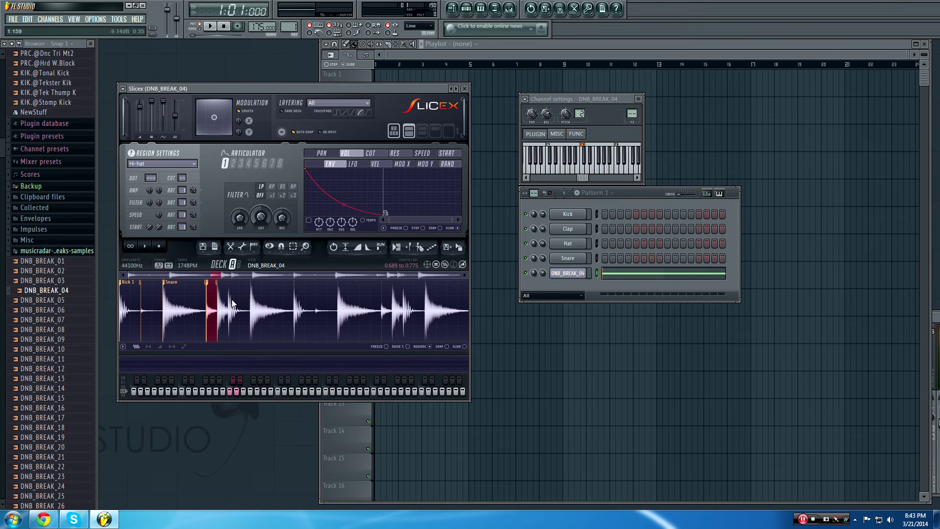
right_click(583, 273)
click(604, 273)
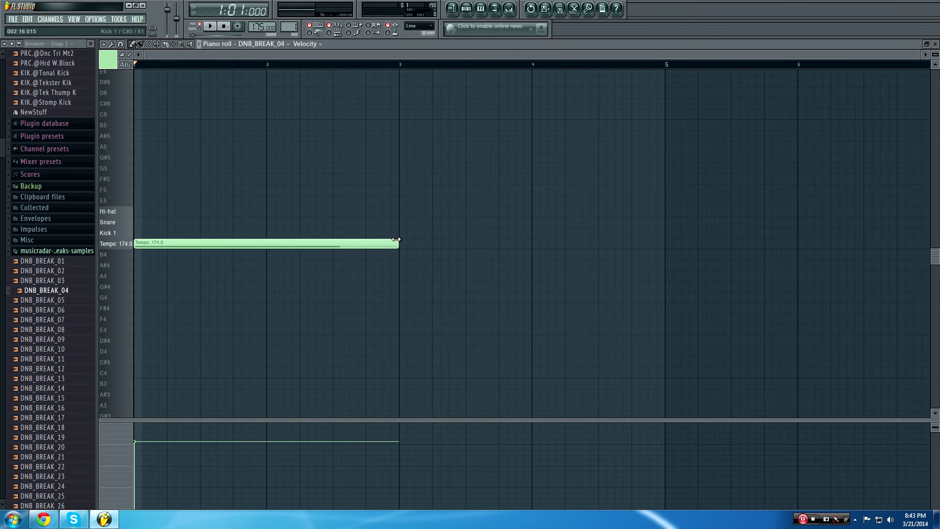
Delete the long Tempo note and audition the Hi-hat, Snare and Kick 1 slices
right_click(360, 247)
scroll(185, 259, up, 1)
scroll(185, 259, up, 2)
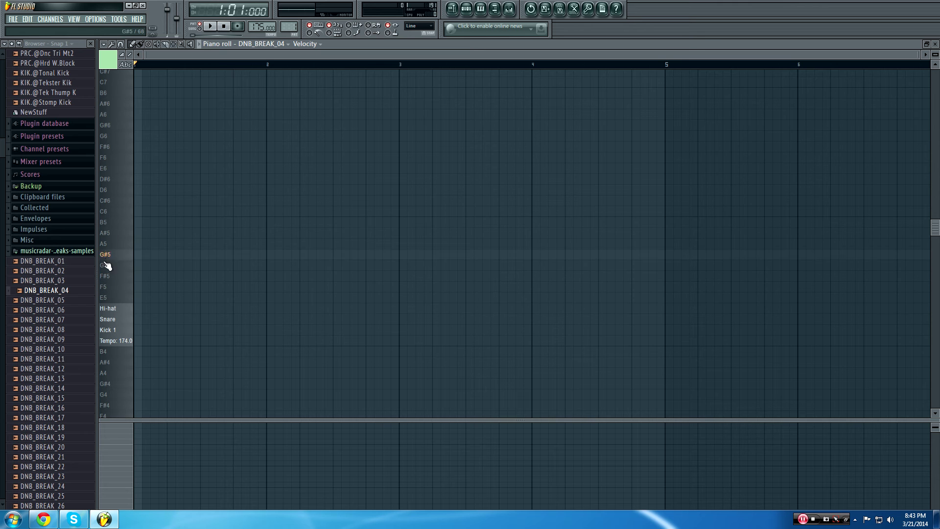
click(121, 311)
click(119, 322)
click(120, 331)
Place a Kick 1 note at bar 1, trim it to 000:01:000, and remove the stray Tempo note
click(145, 330)
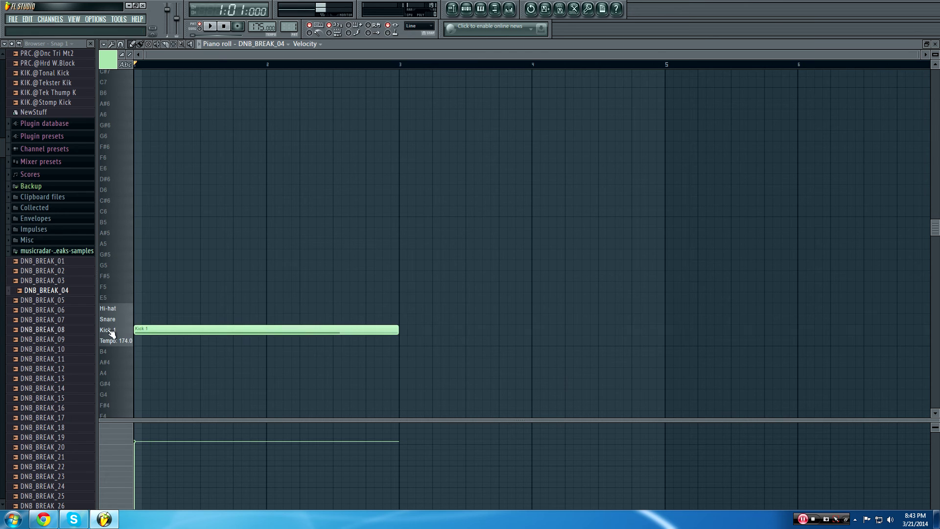
drag(399, 334, 168, 332)
click(170, 338)
right_click(177, 341)
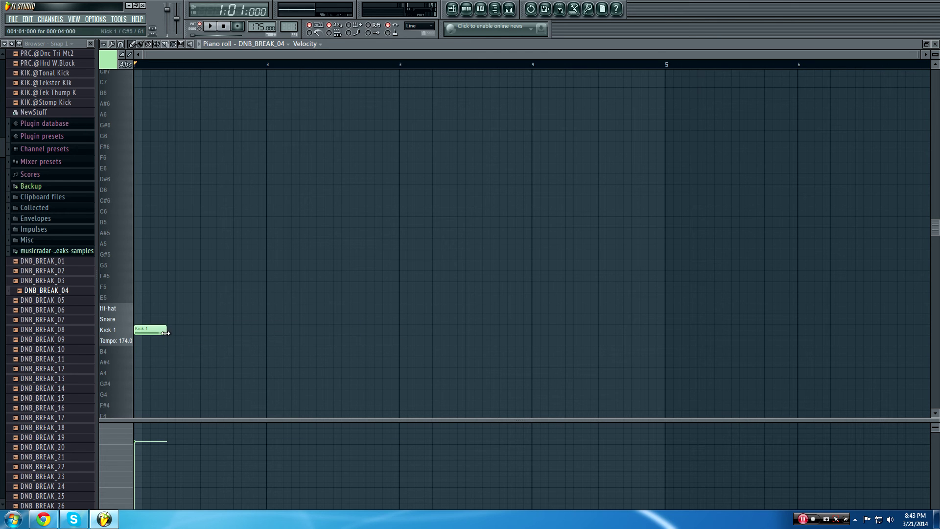
Audition the Tempo, Kick 1 and Snare slices by ear
click(126, 345)
click(126, 345)
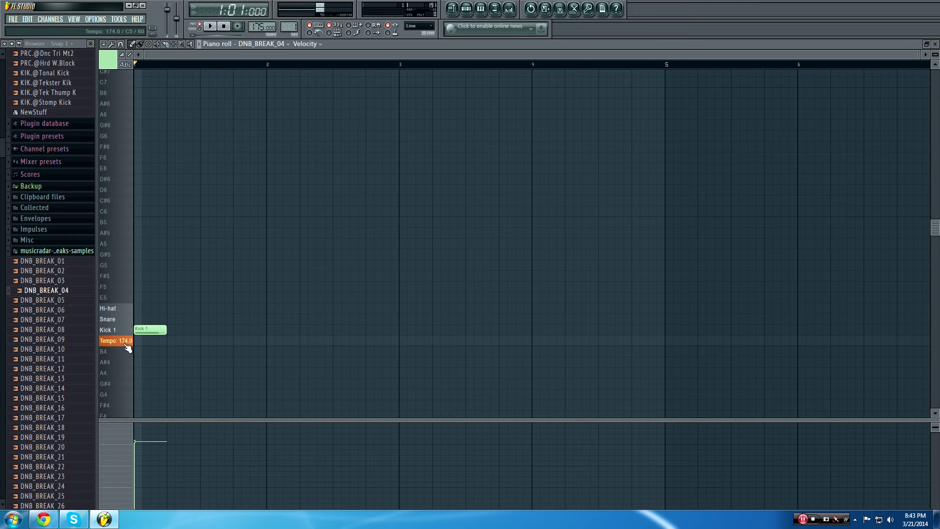
click(126, 345)
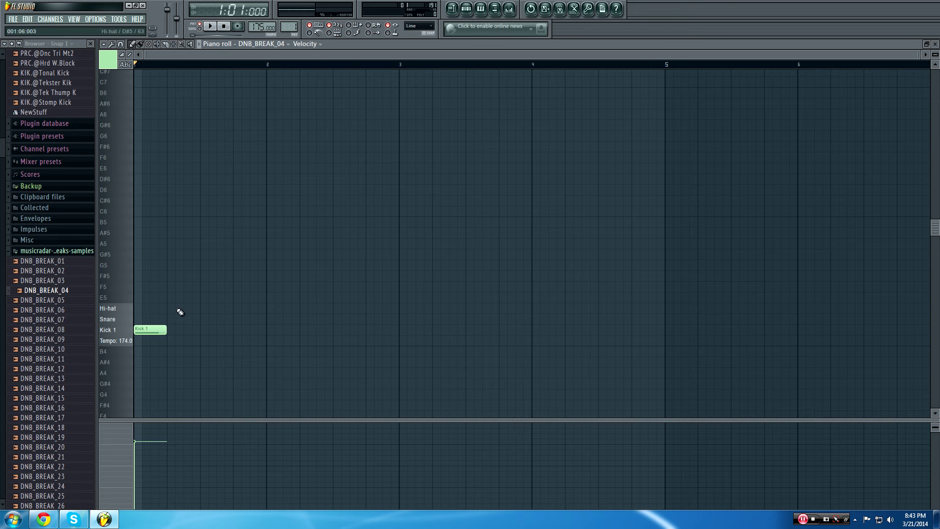
click(123, 331)
click(124, 319)
click(124, 319)
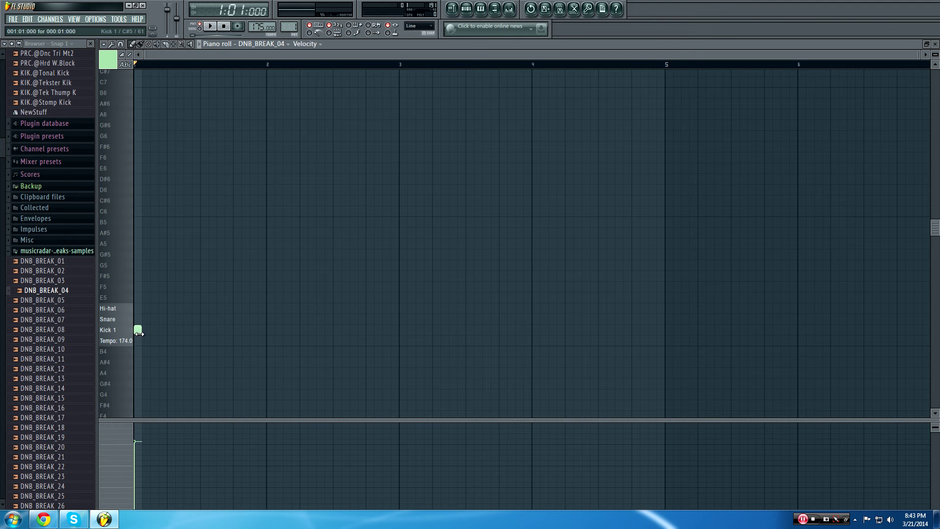
Lengthen the Kick 1 note to three steps and add a shortened Snare note at step 5
drag(140, 333, 161, 331)
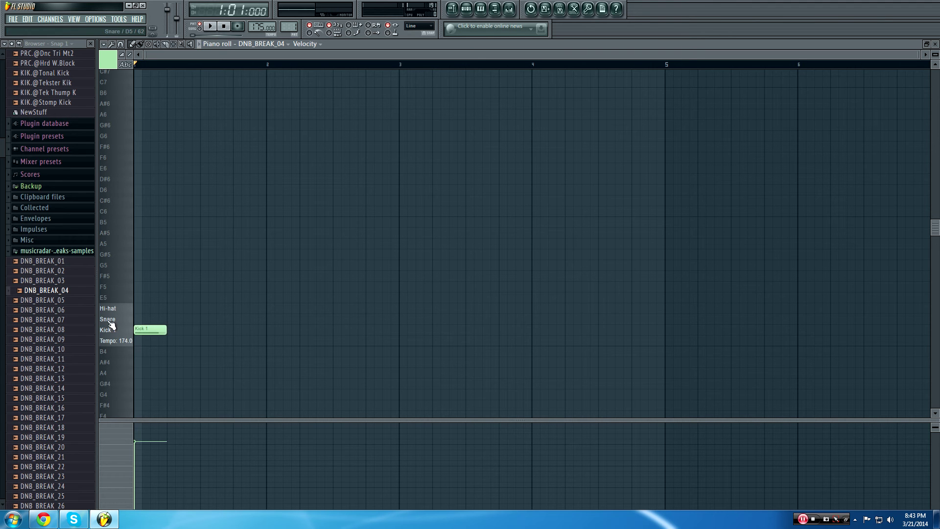
click(179, 318)
click(211, 320)
right_click(216, 320)
click(172, 319)
right_click(194, 320)
key(space)
key(space)
mouse_move(199, 319)
mouse_down()
mouse_move(173, 320)
mouse_move(208, 320)
mouse_up()
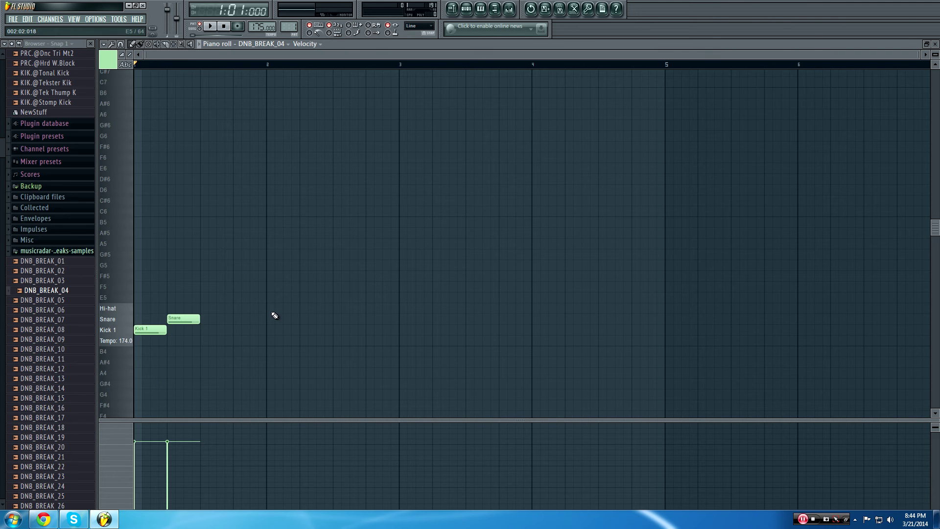
Add a second Kick 1 note and a second Snare note, then play the pattern
click(218, 329)
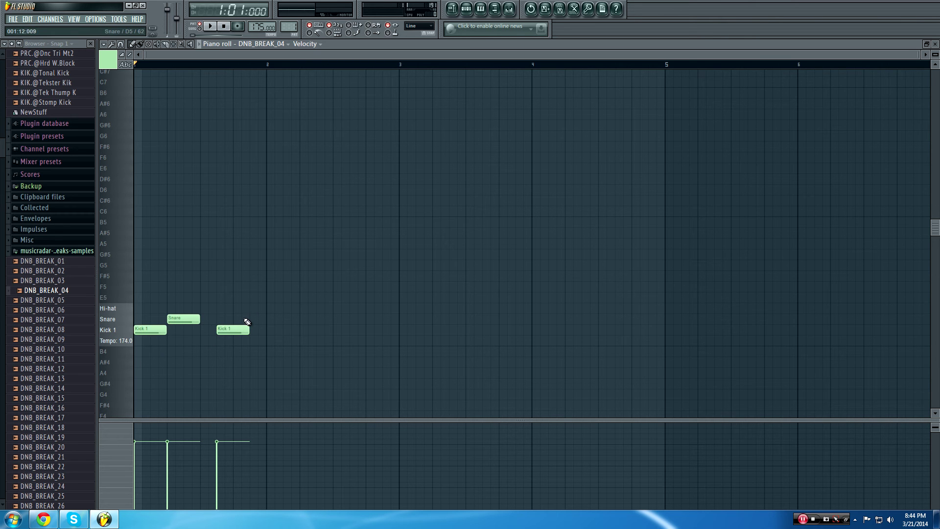
click(239, 320)
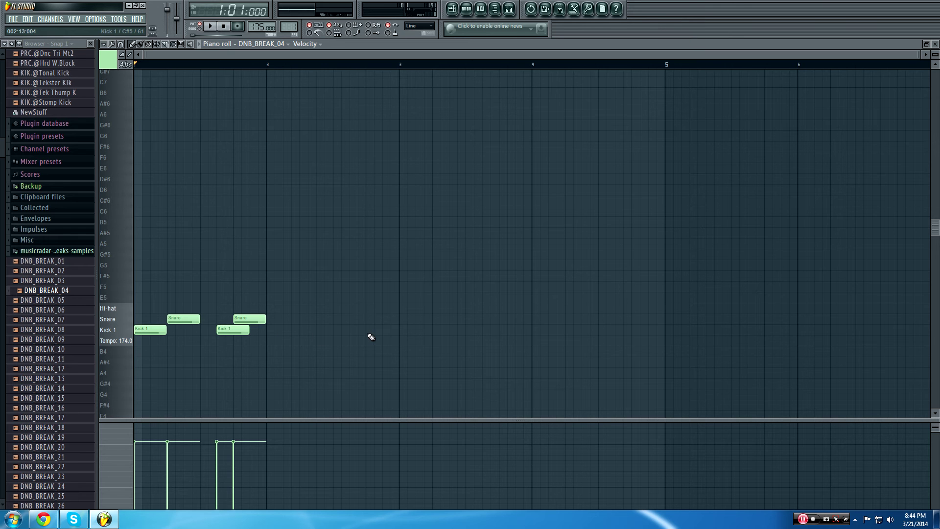
key(space)
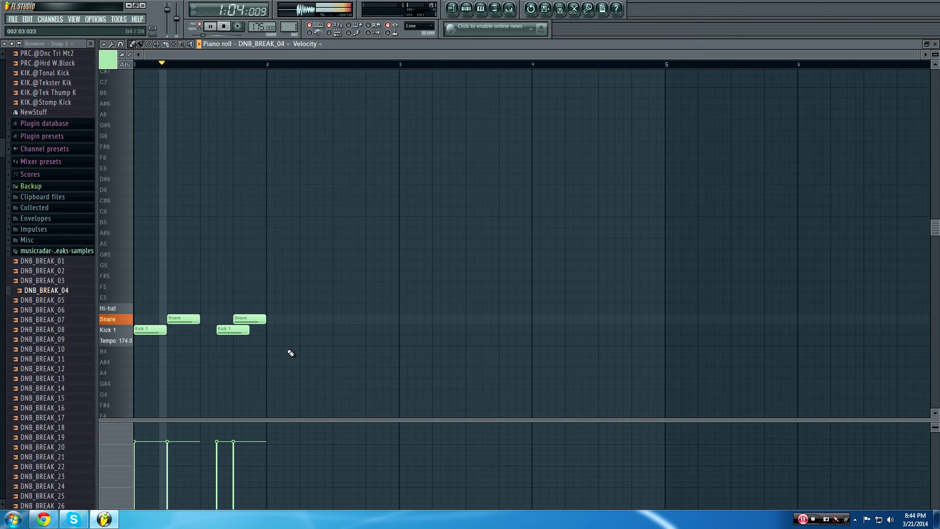
Copy all four kick and snare notes one bar later and play the two-bar pattern
key(space)
drag(346, 356, 331, 322)
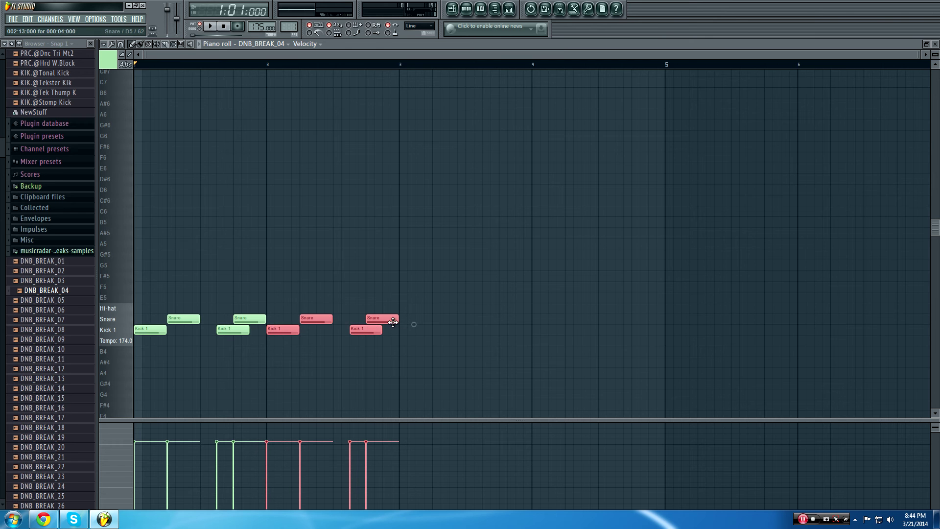
scroll(301, 335, up, 1)
scroll(207, 331, down, 4)
scroll(210, 352, up, 3)
ctrl+click(240, 361)
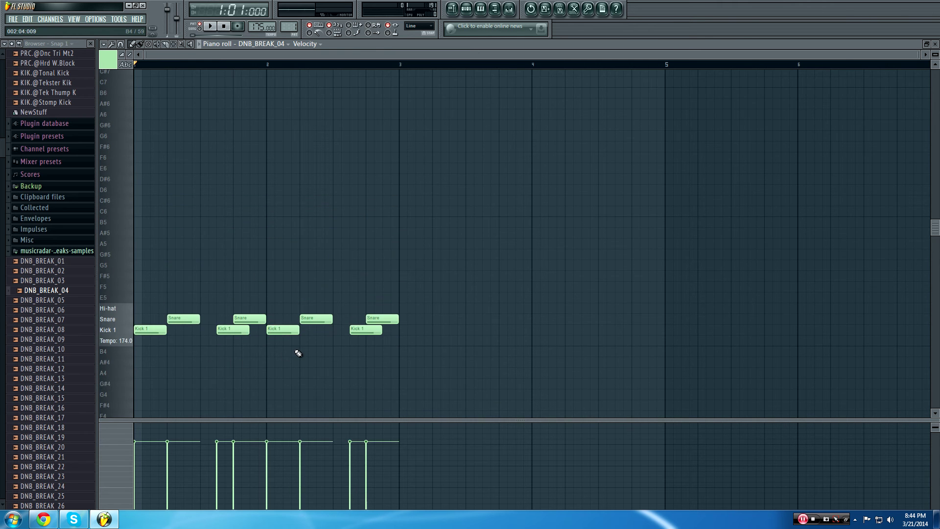
scroll(242, 363, down, 3)
scroll(240, 359, up, 3)
scroll(192, 356, down, 2)
scroll(198, 359, up, 3)
scroll(189, 361, down, 4)
key(space)
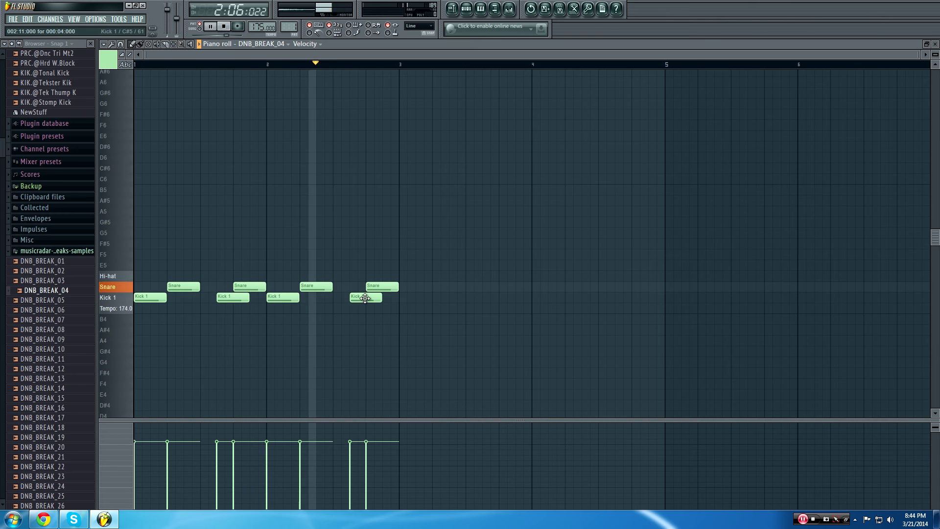
key(space)
Shorten the fourth Kick 1 note and add a second short kick before the final snare
drag(382, 298, 354, 304)
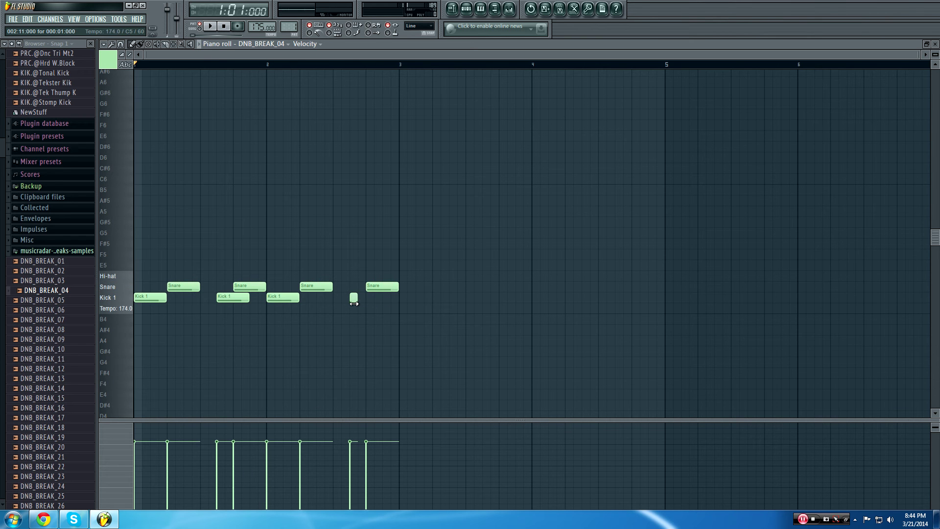
click(361, 298)
key(space)
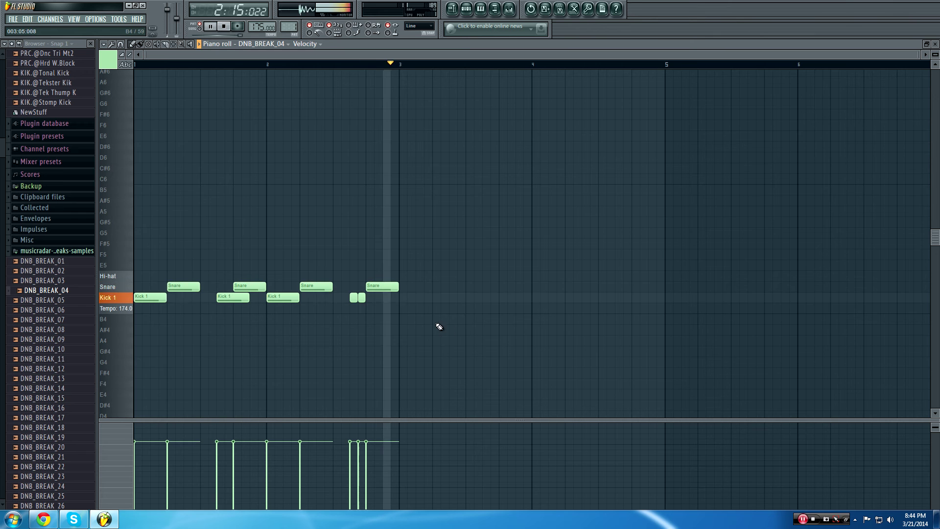
key(space)
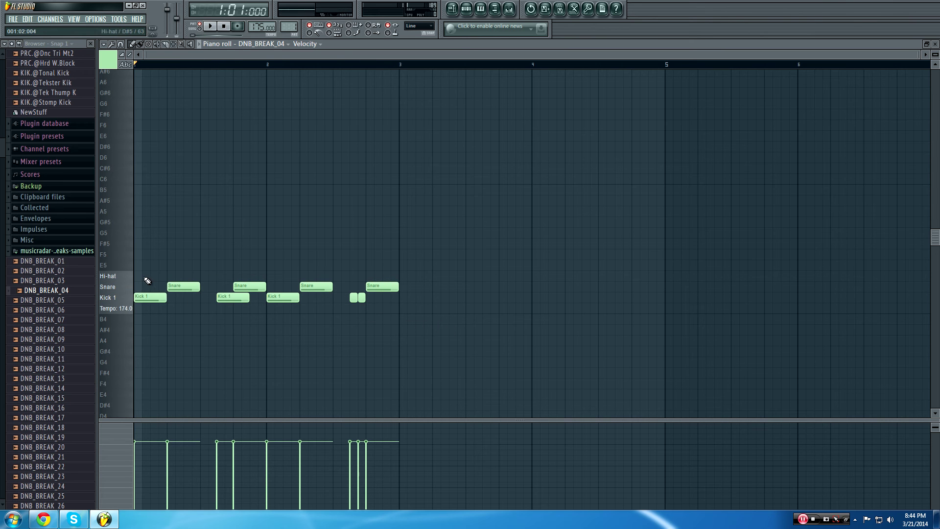
Draw steady Hi-hat notes across both bars while the pattern plays
key(space)
click(188, 276)
click(216, 277)
click(237, 276)
click(253, 276)
click(270, 276)
click(287, 276)
click(303, 276)
click(320, 276)
click(337, 277)
click(353, 276)
click(378, 276)
Shorten the last Snare note and clear the extra Hi-hat notes near bar 3
drag(398, 287, 335, 272)
right_click(378, 276)
click(370, 276)
right_click(381, 279)
ctrl+click(338, 277)
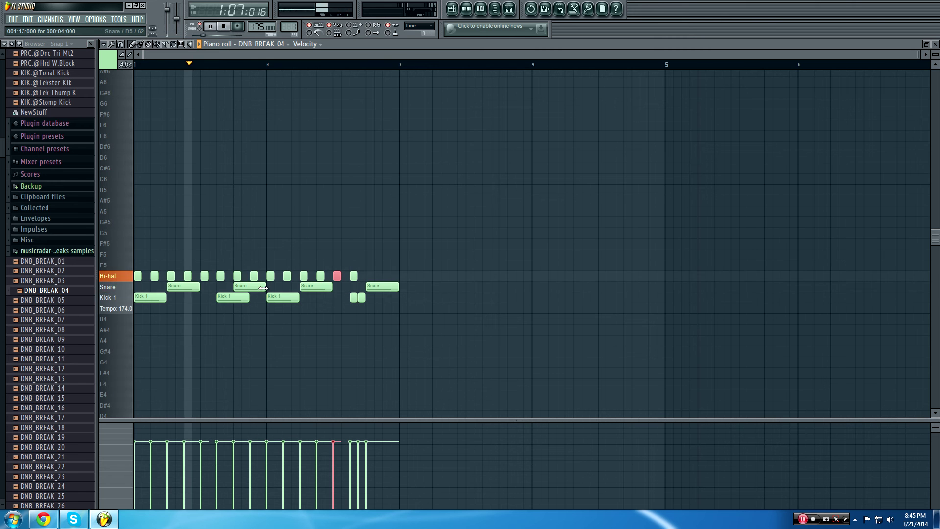
key(space)
Add a quick four-hit Hi-hat roll at the end of bar 2 and play it back
click(370, 276)
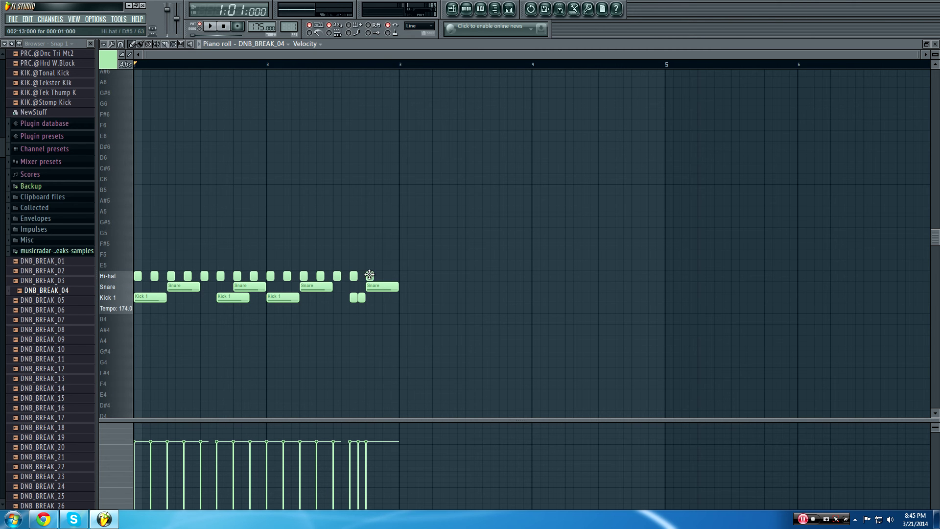
click(378, 276)
click(387, 276)
click(395, 276)
key(space)
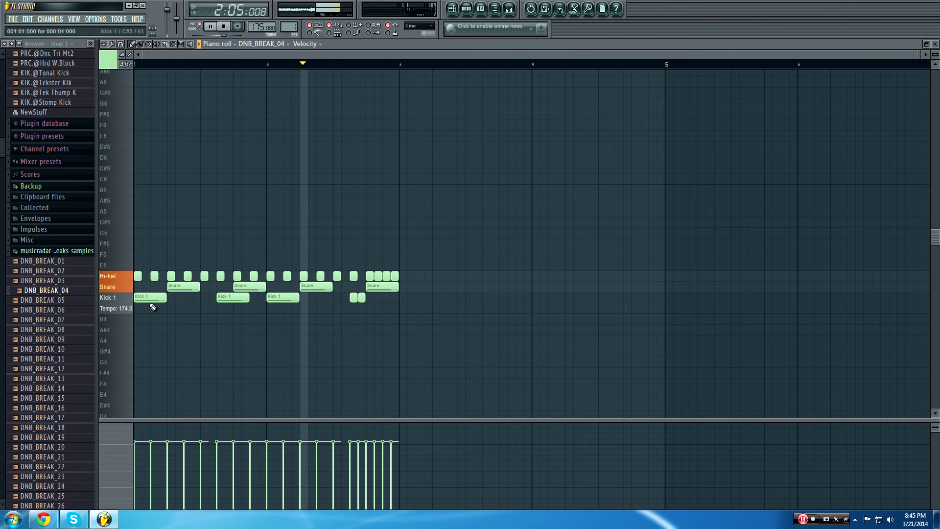
key(space)
Check a Snare note's properties, then preview the DNB_BREAK_16 sample in the browser
double_click(204, 288)
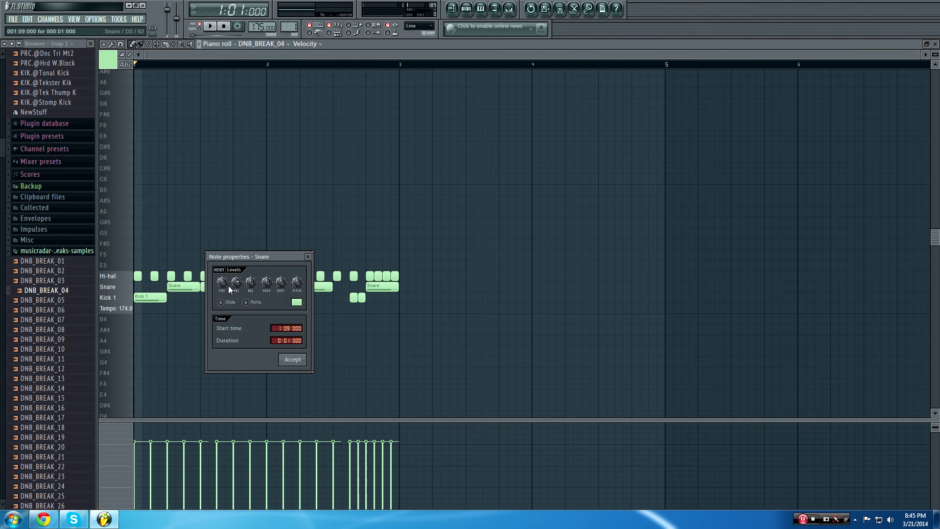
click(309, 257)
scroll(338, 304, down, 5)
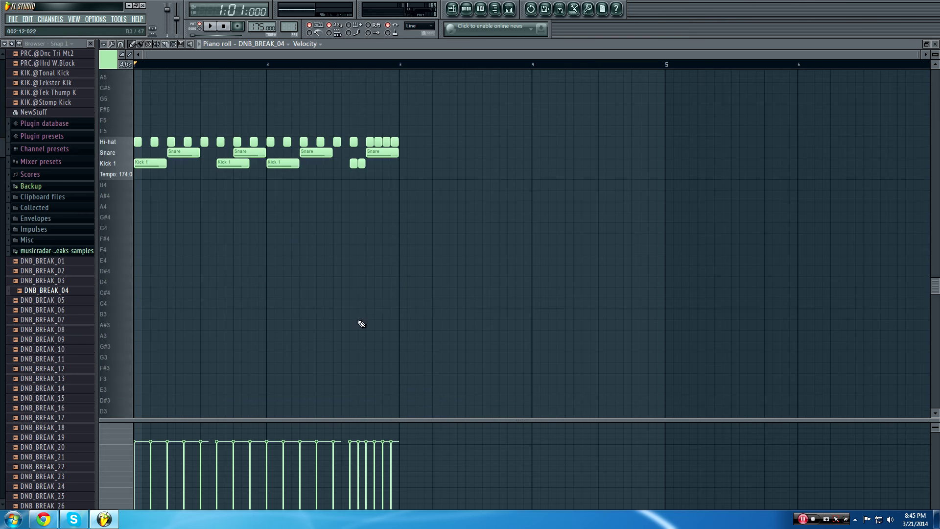
scroll(313, 338, up, 4)
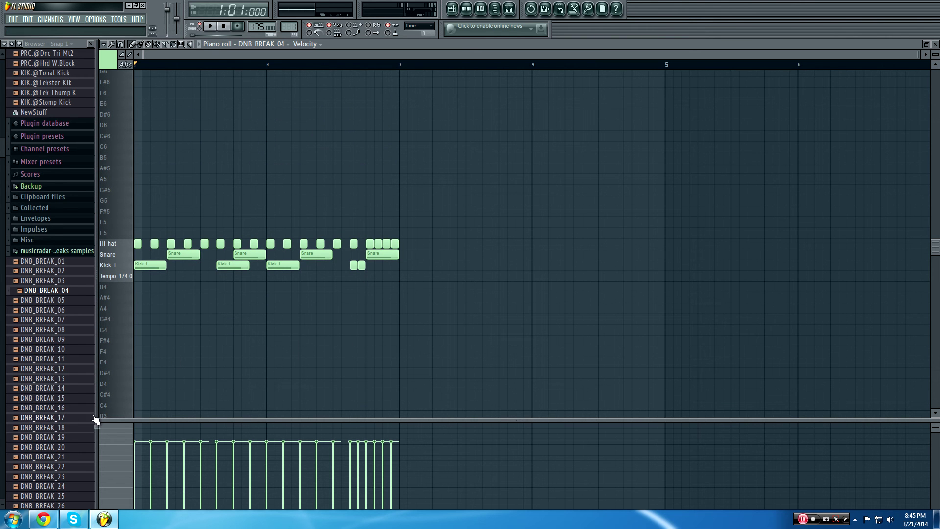
click(76, 408)
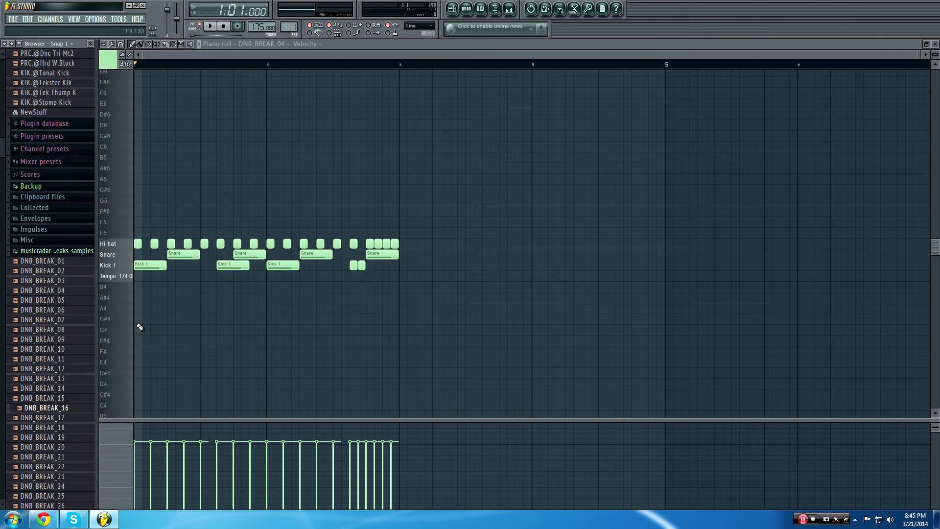
Load DNB_BREAK_16 into a new Slicex channel
key(F6)
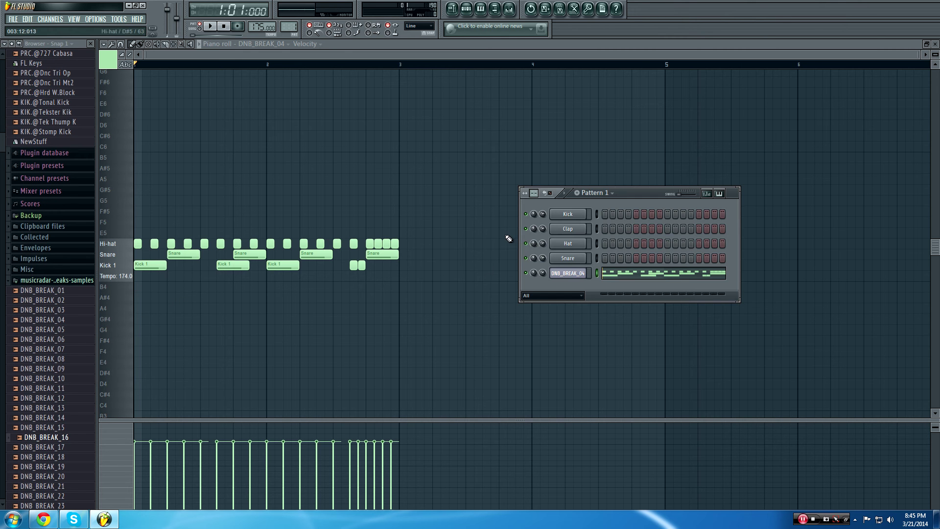
right_click(60, 437)
click(93, 483)
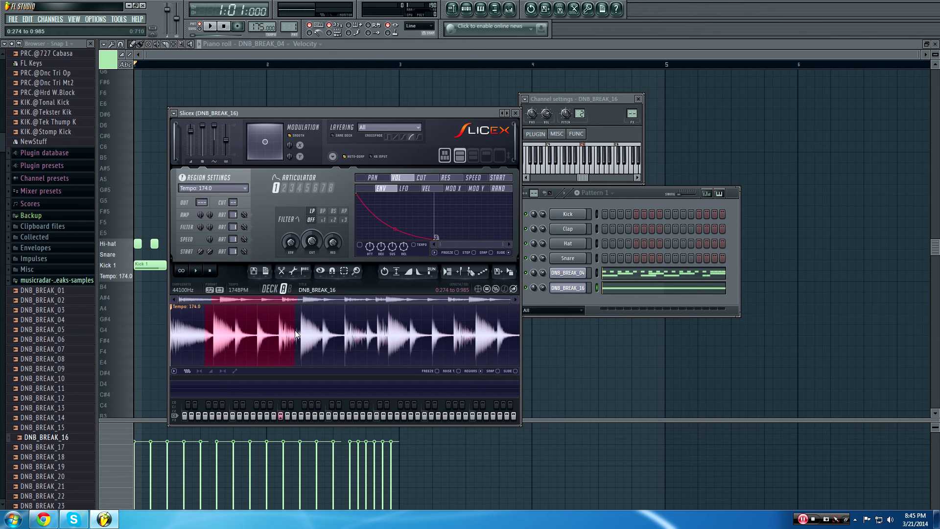
Select a single drum hit in the DNB_BREAK_16 waveform and audition it
scroll(184, 335, up, 3)
scroll(304, 343, up, 1)
drag(289, 344, 273, 344)
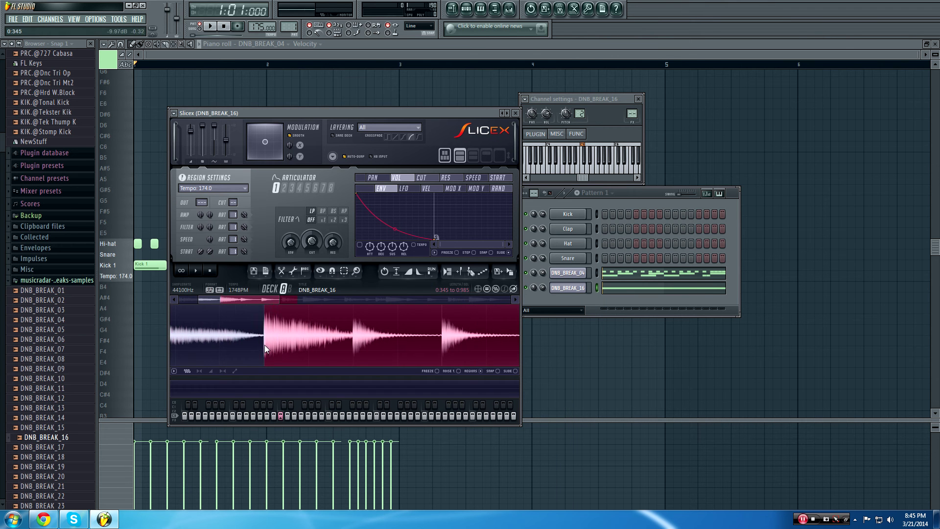
scroll(319, 343, down, 3)
click(281, 332)
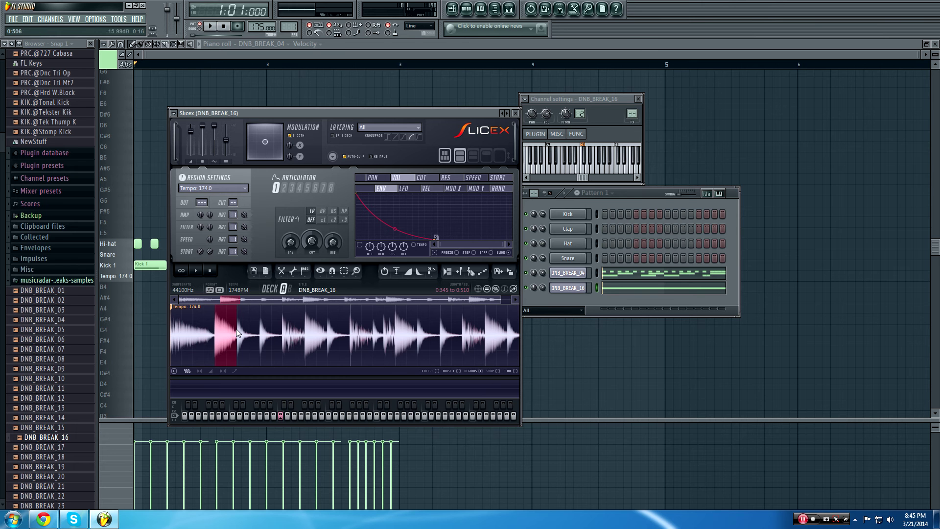
click(198, 270)
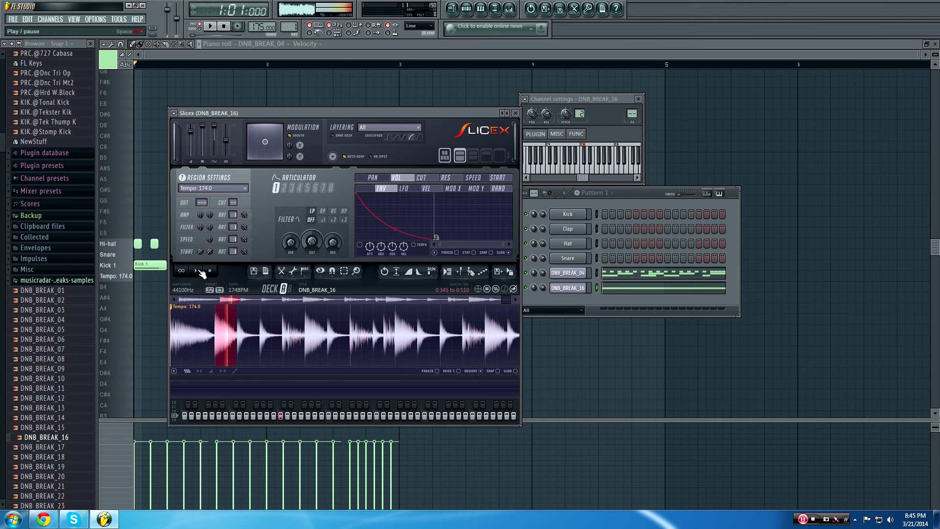
Add the selected hit as a new region named Region #2
scroll(216, 345, up, 5)
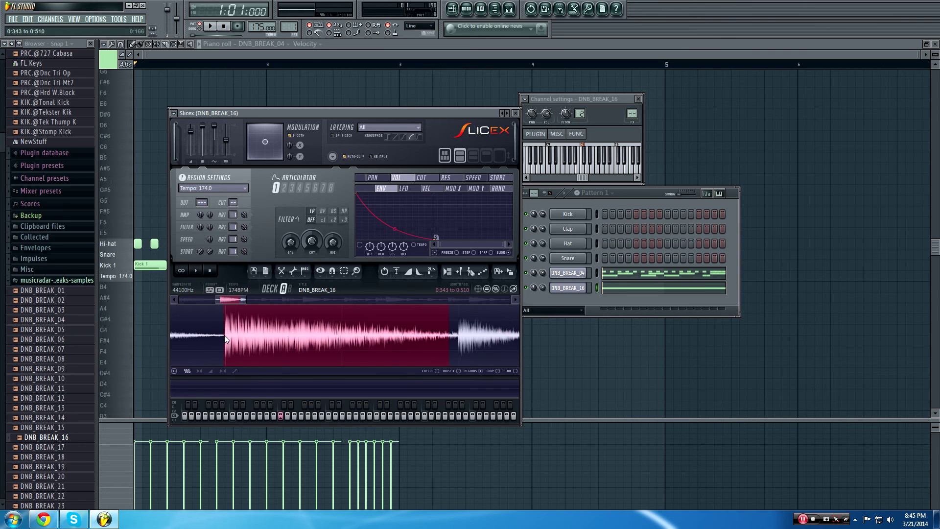
click(174, 371)
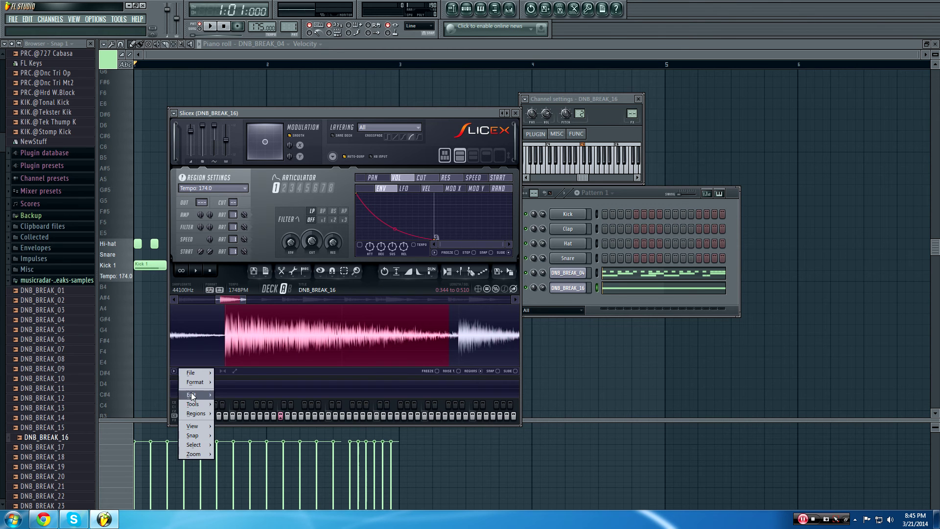
mouse_move(209, 407)
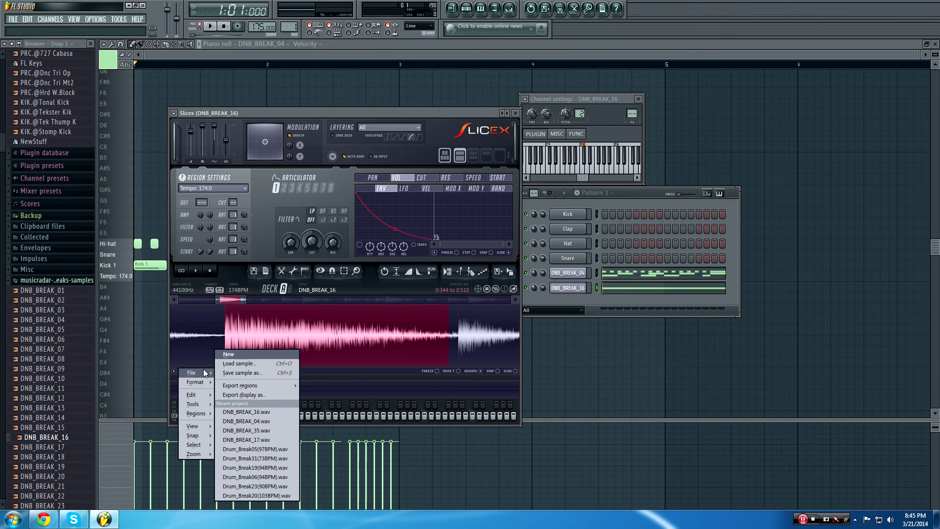
click(251, 351)
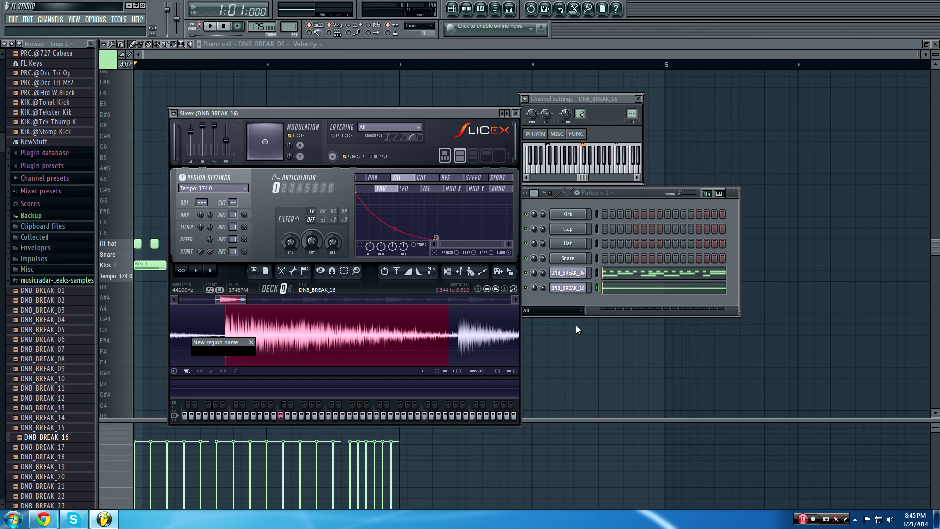
key(Return)
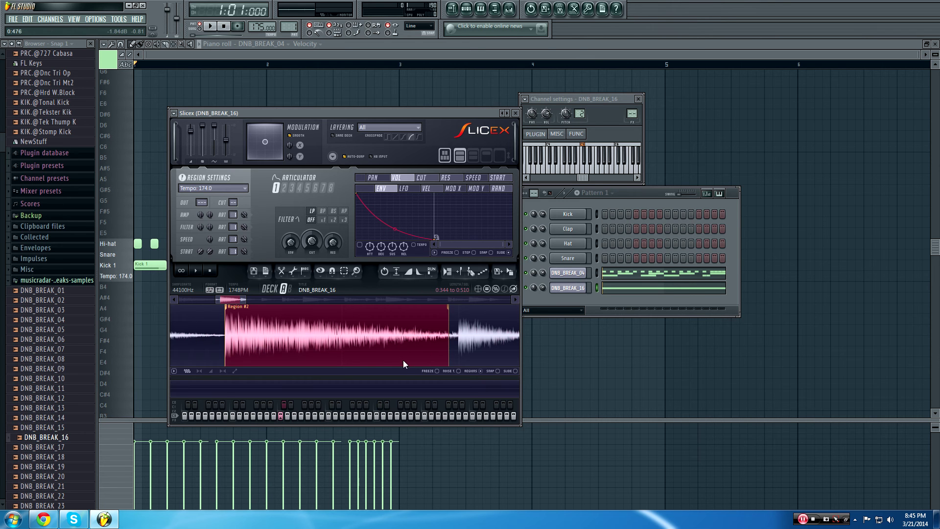
In DNB_BREAK_16's piano roll, remove the Tempo note and place a Region #2 note on beat 2
right_click(585, 287)
click(608, 288)
scroll(277, 287, down, 5)
scroll(202, 220, up, 5)
right_click(176, 243)
click(167, 233)
Play the pattern and move the Slicex window out of the way
key(space)
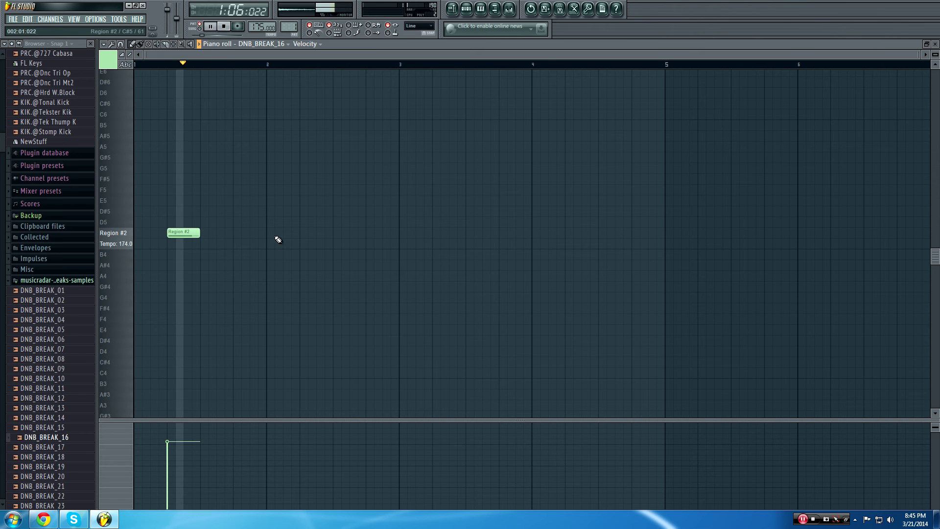
key(Tab)
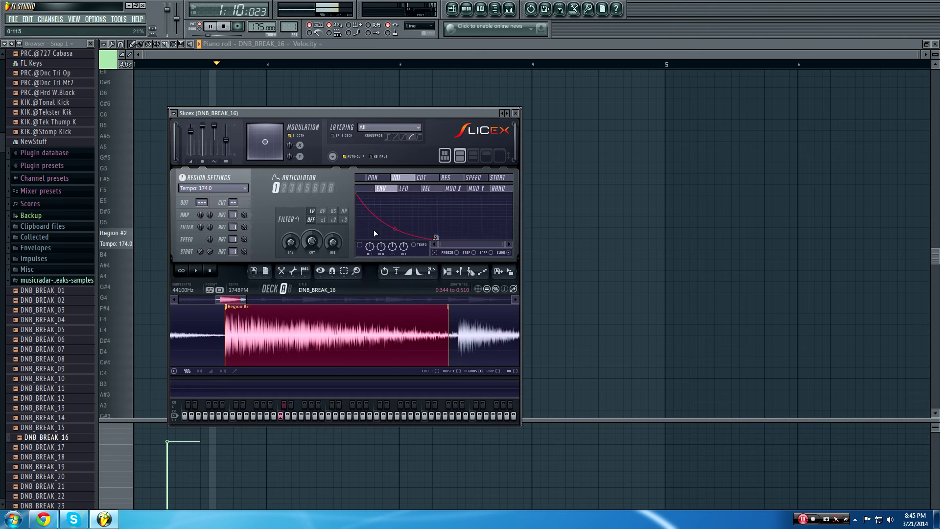
key(space)
drag(313, 108, 649, 227)
Place the second Region #2 note on beat 4 of bar 1, nudging it into position
key(space)
click(267, 232)
right_click(283, 233)
click(235, 233)
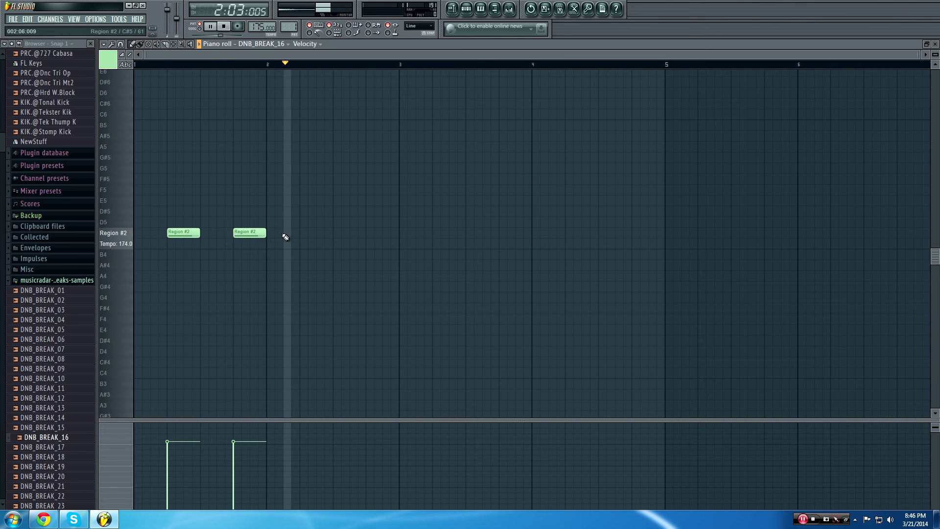
key(space)
right_click(247, 235)
click(234, 235)
mouse_move(241, 234)
mouse_down()
mouse_move(233, 233)
mouse_move(260, 234)
mouse_move(244, 233)
mouse_up()
key(space)
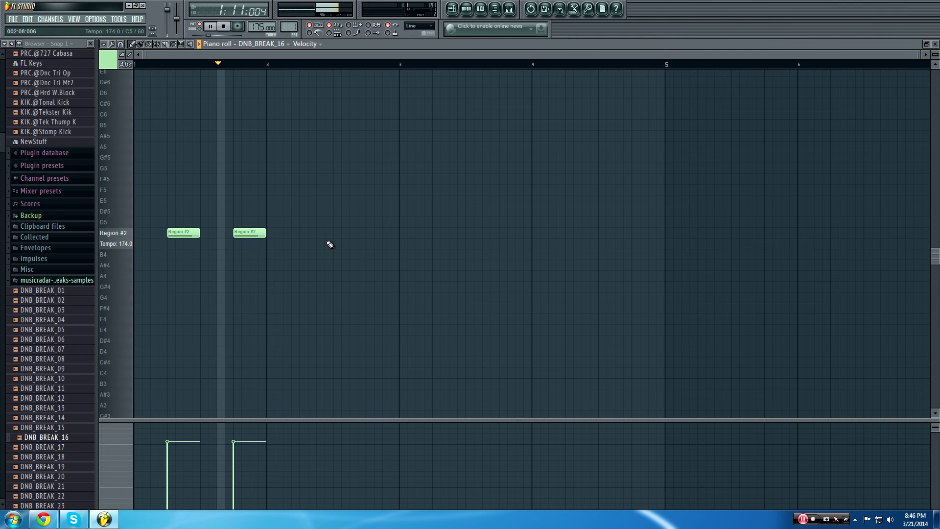
Add Region #2 notes on beats 2 and 4 of bar 2, then bring up the Channel rack
click(302, 234)
click(372, 233)
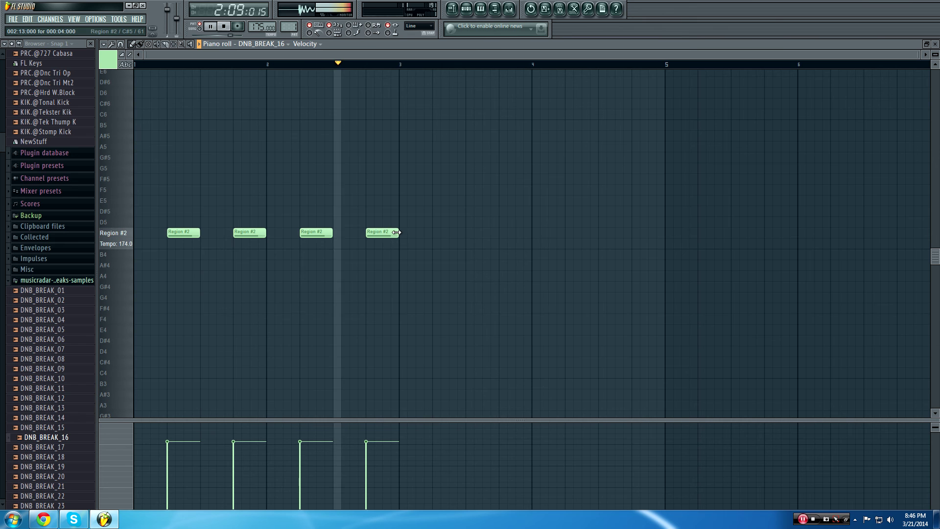
key(Tab)
key(F6)
key(space)
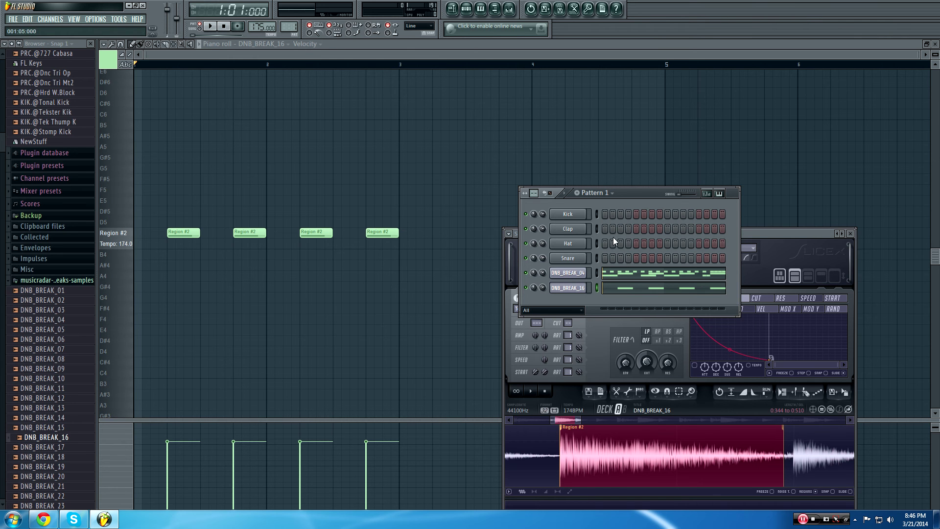
Rearrange the Slicex and Channel rack windows so the Slicex waveform is visible
drag(793, 237, 831, 339)
drag(601, 183, 509, 101)
drag(724, 336, 692, 253)
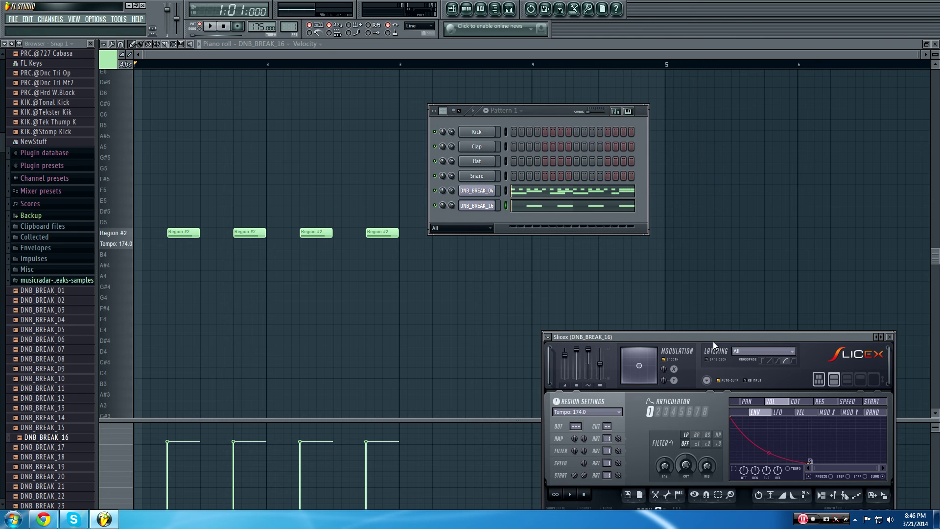
drag(714, 344, 778, 242)
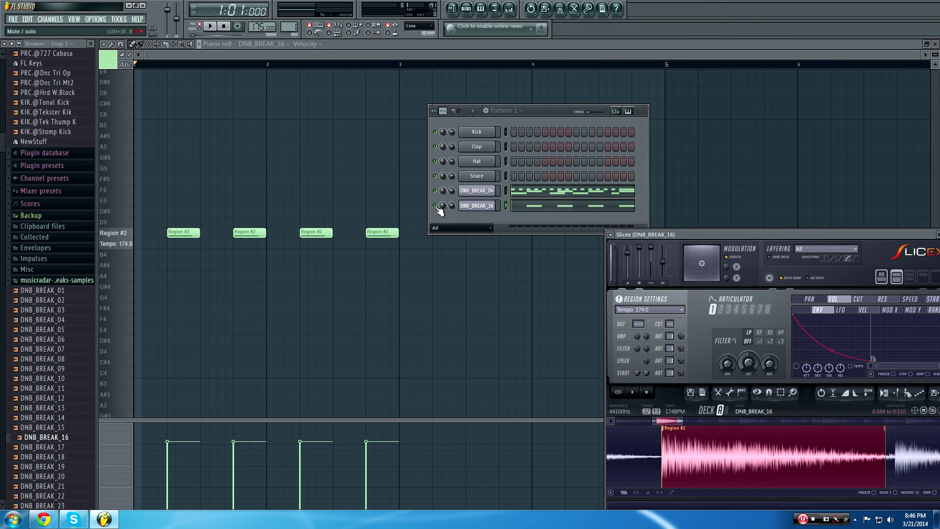
click(438, 208)
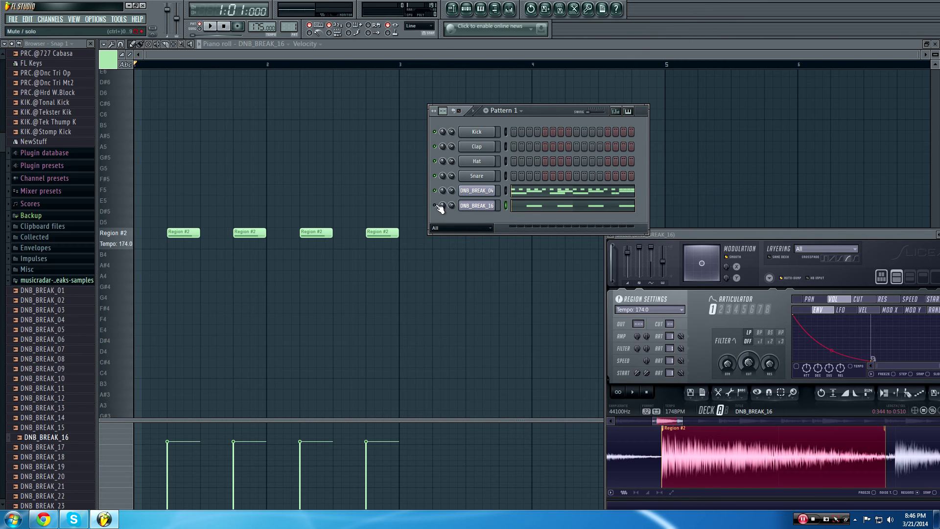
Open DNB_BREAK_04's piano roll and bring the Slicex and Channel rack windows back
right_click(474, 188)
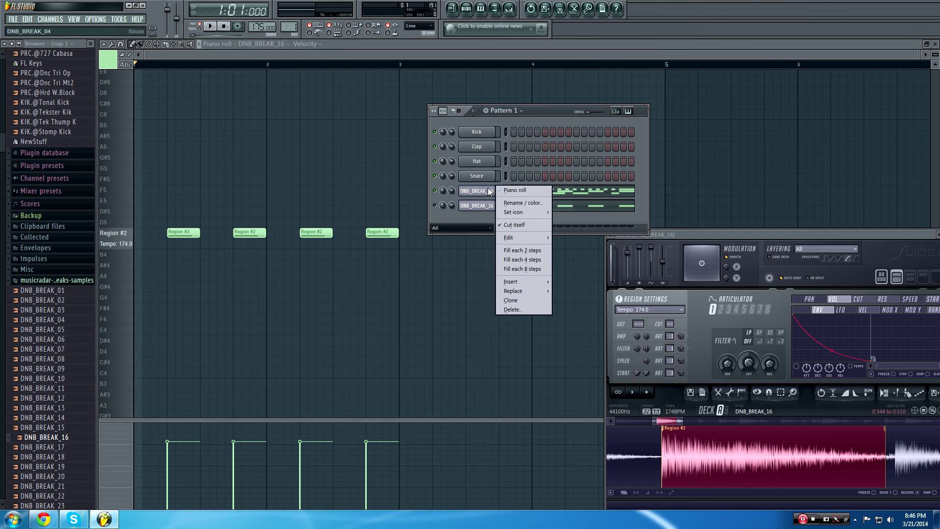
click(509, 190)
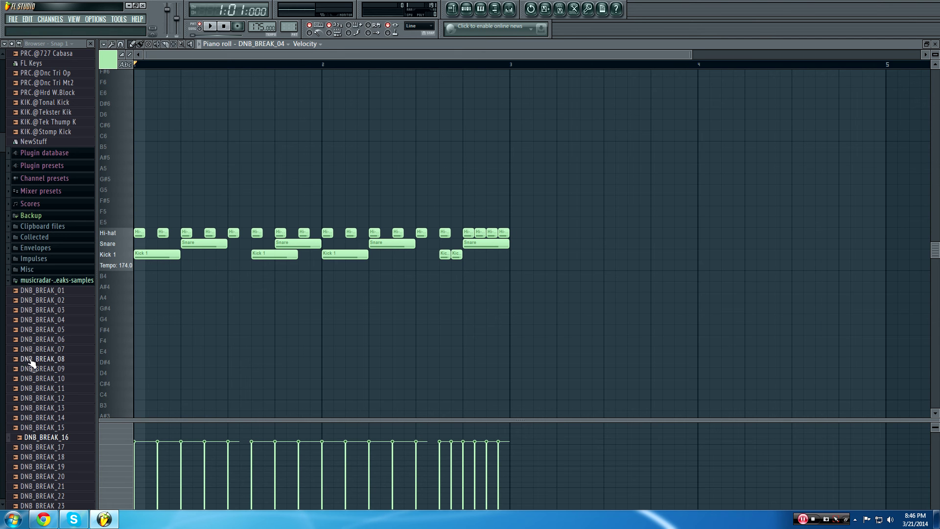
key(Tab)
key(Tab)
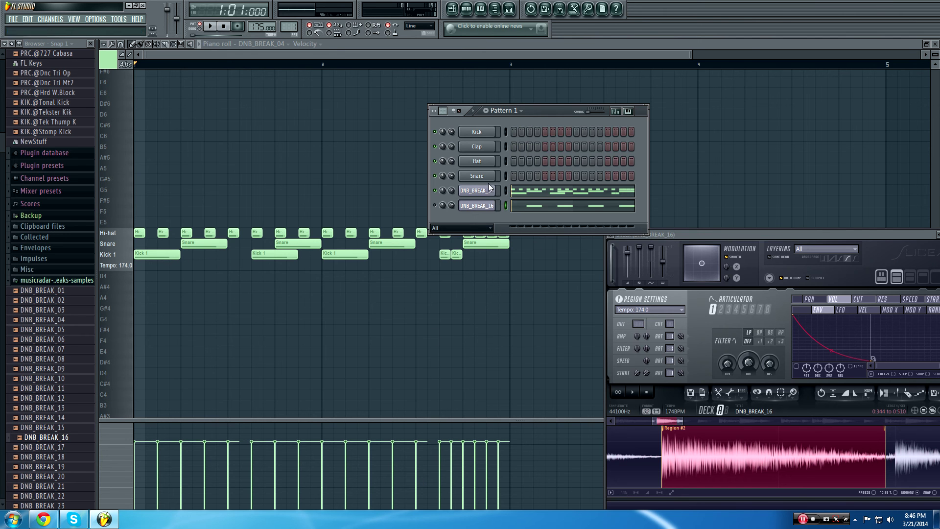
Clone DNB_BREAK_04 and delete its four Snare notes in the piano roll
right_click(491, 192)
click(512, 300)
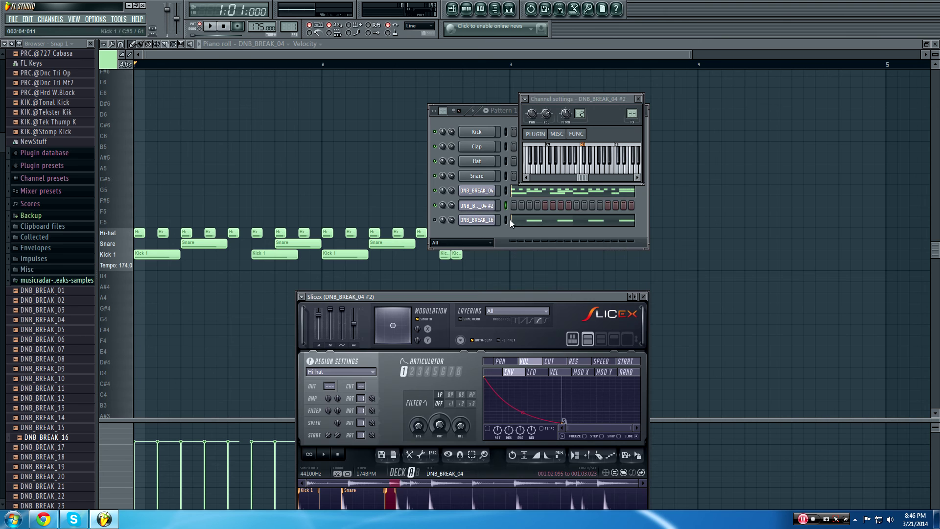
click(343, 210)
drag(565, 237, 130, 247)
key(Delete)
Clone the second break channel (#2) to create DNB_BREAK_04 #3
key(Tab)
key(Tab)
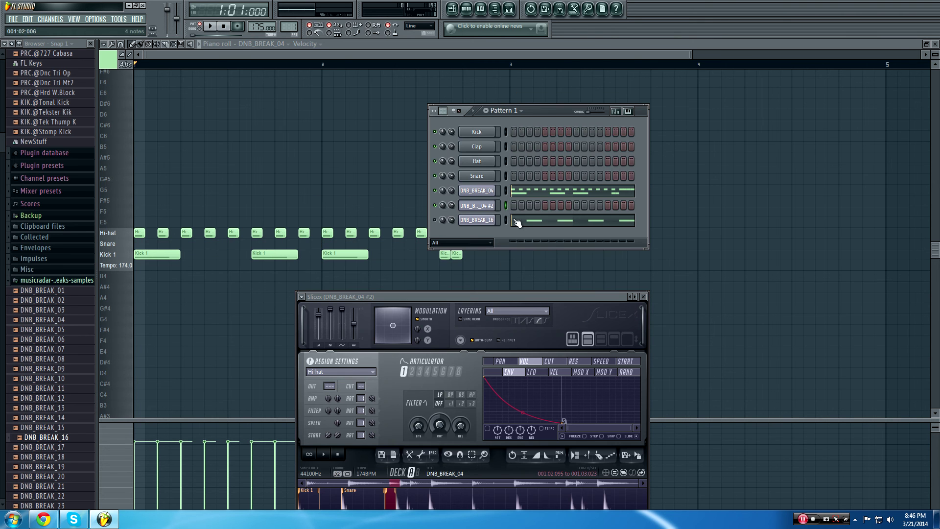
right_click(469, 205)
click(505, 207)
key(F6)
right_click(482, 205)
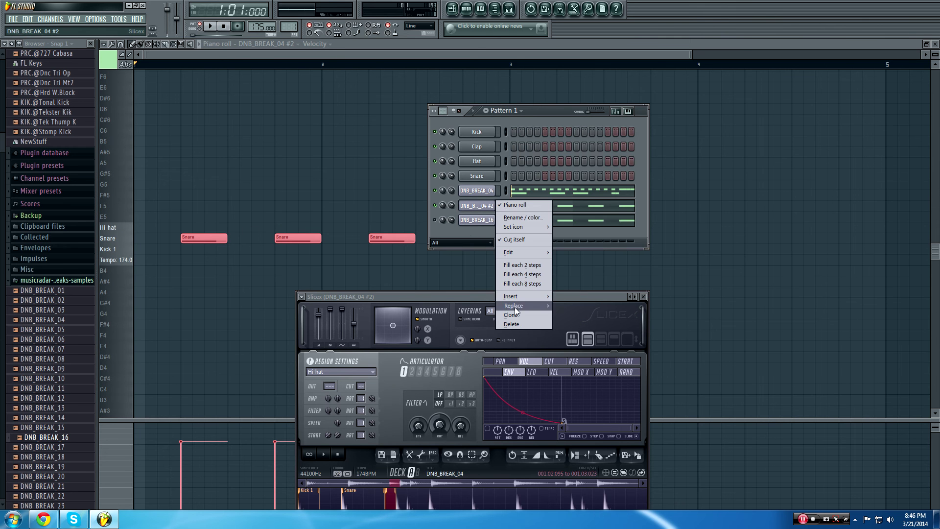
click(515, 312)
click(479, 133)
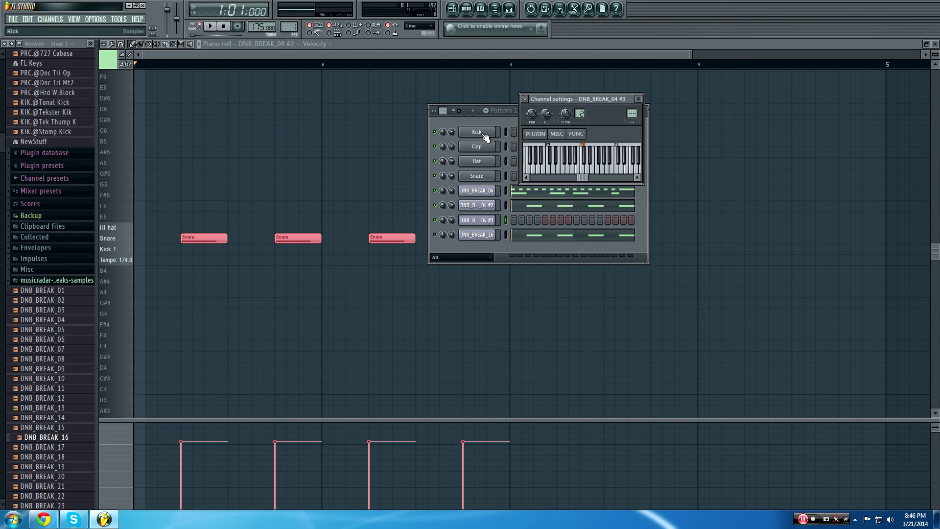
Cut the Kick 1 notes from DNB_BREAK_04 and paste them into #3's piano roll
right_click(488, 195)
click(502, 192)
drag(503, 269, 140, 255)
key(Delete)
key(F6)
right_click(488, 219)
click(515, 219)
key(ctrl+v)
key(F6)
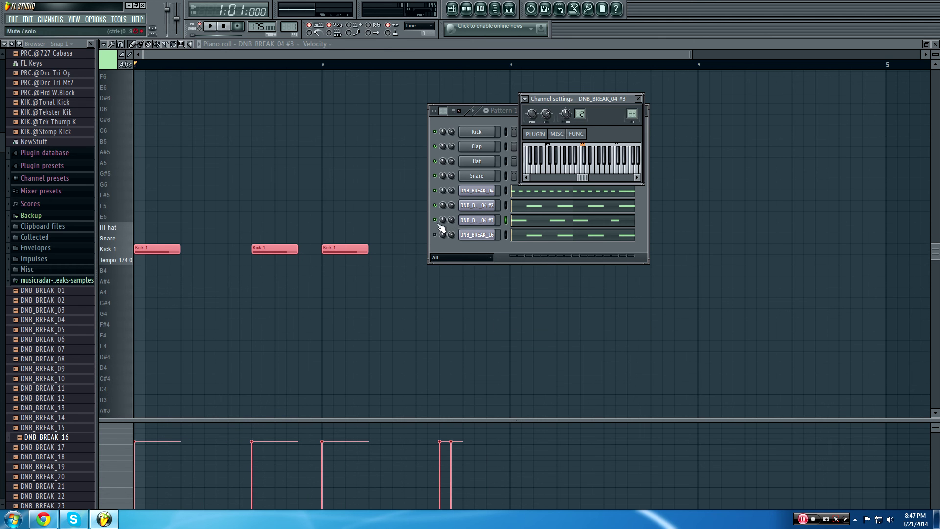
Play the pattern to check the split break, toggling DNB_BREAK_04's mute
key(space)
click(437, 197)
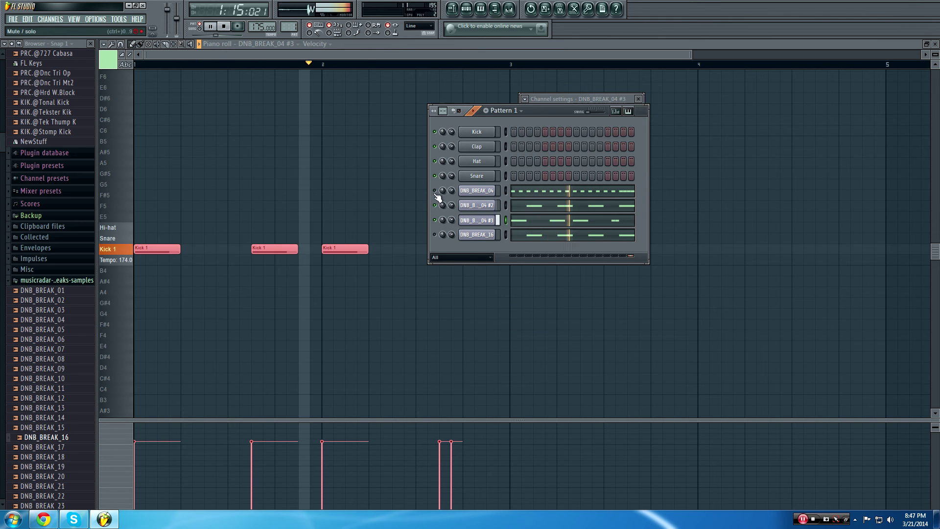
click(435, 191)
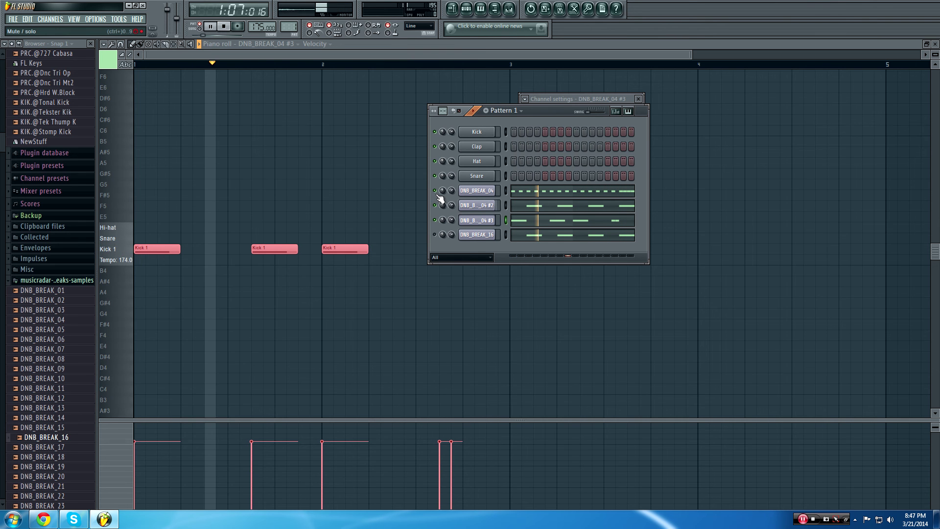
key(space)
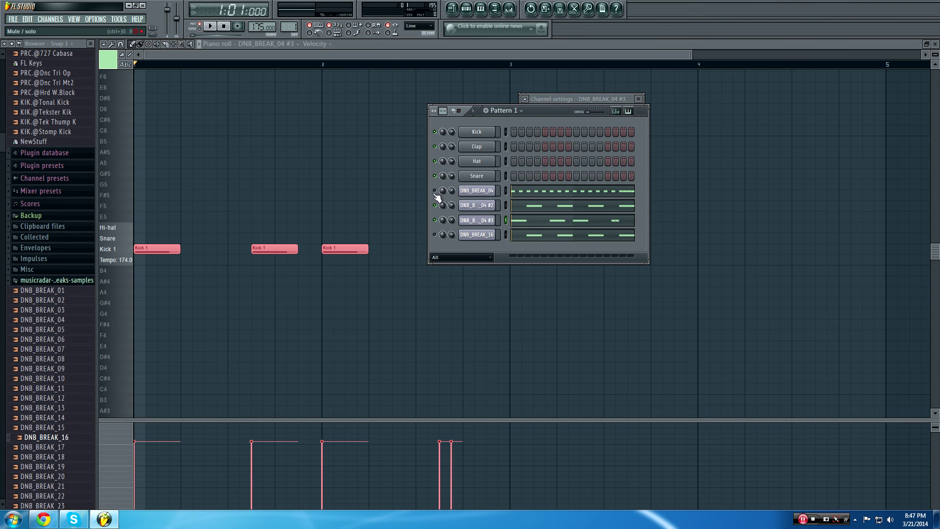
Route the DNB_BREAK_04 #2 snare channel to FX insert 5 and open the mixer there
click(474, 206)
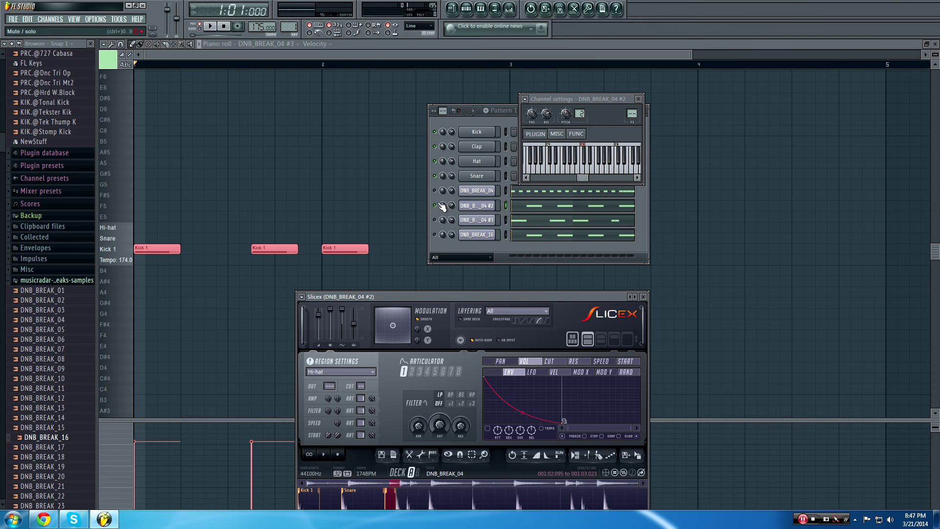
key(space)
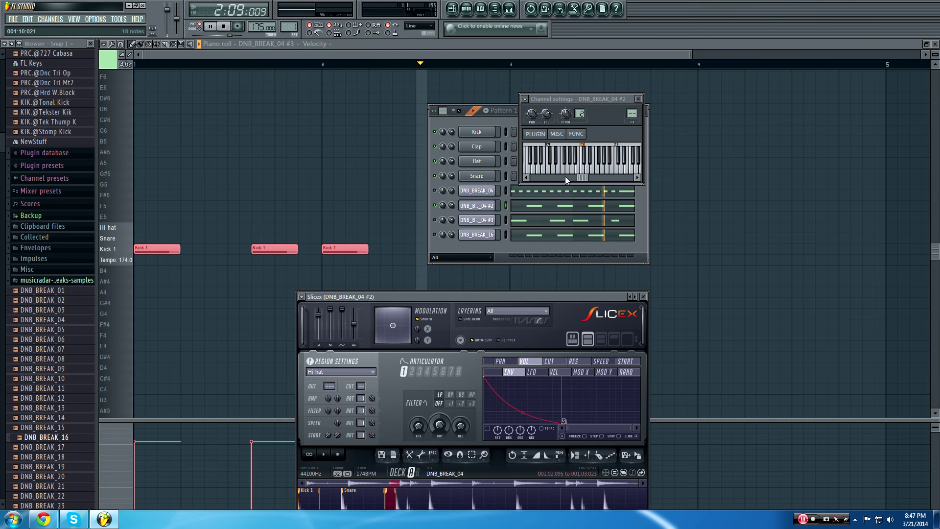
key(space)
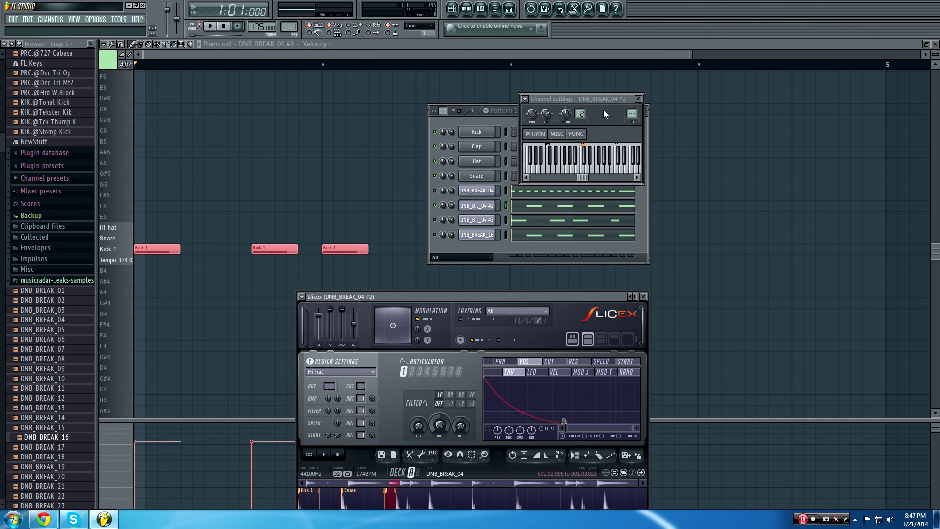
drag(633, 114, 632, 105)
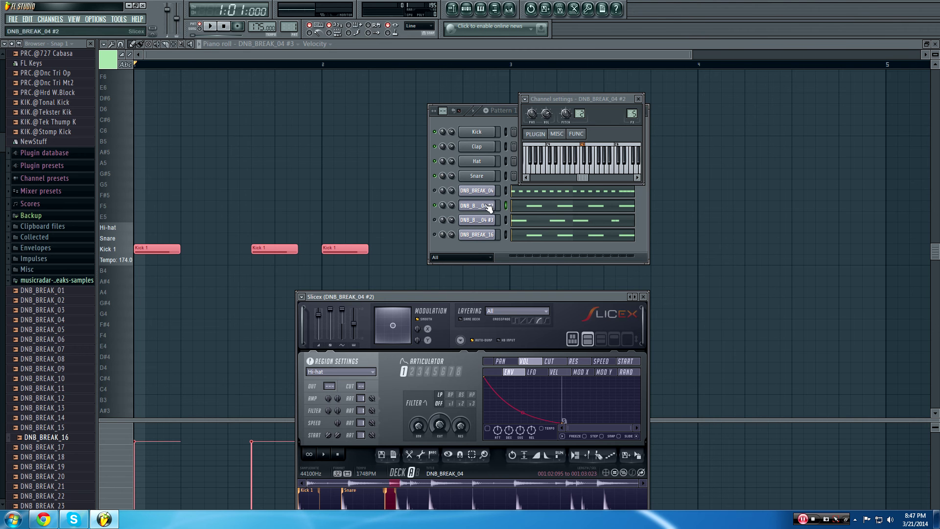
drag(637, 115, 637, 108)
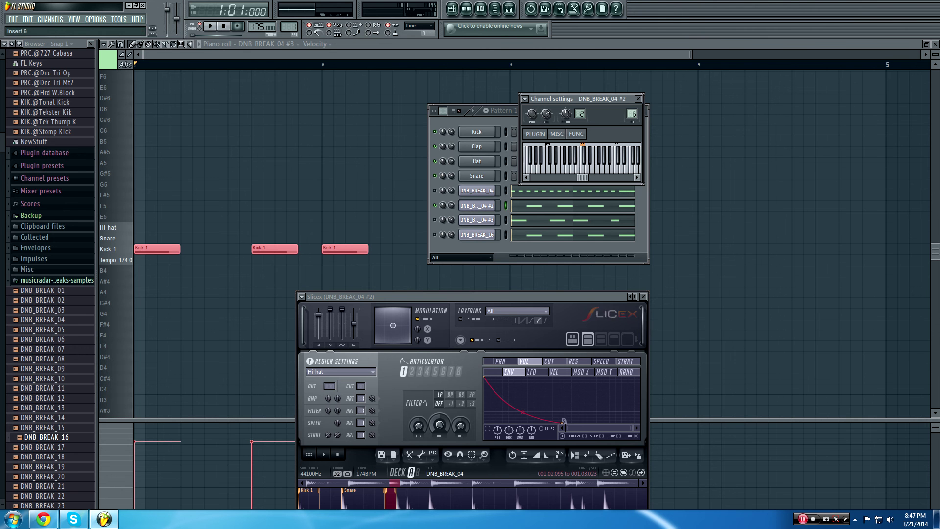
click(511, 14)
drag(929, 319, 412, 218)
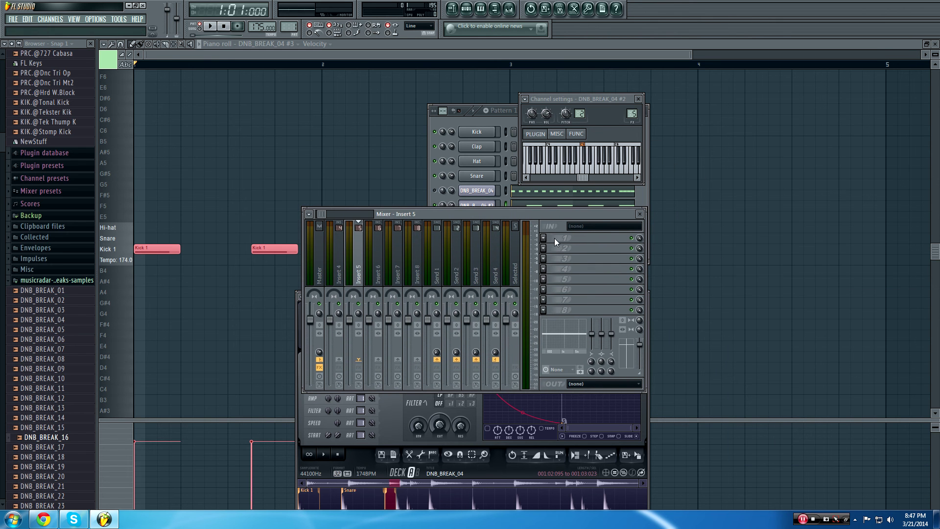
Load Fruity Parametric EQ 2 into the first effect slot of Insert 5
key(space)
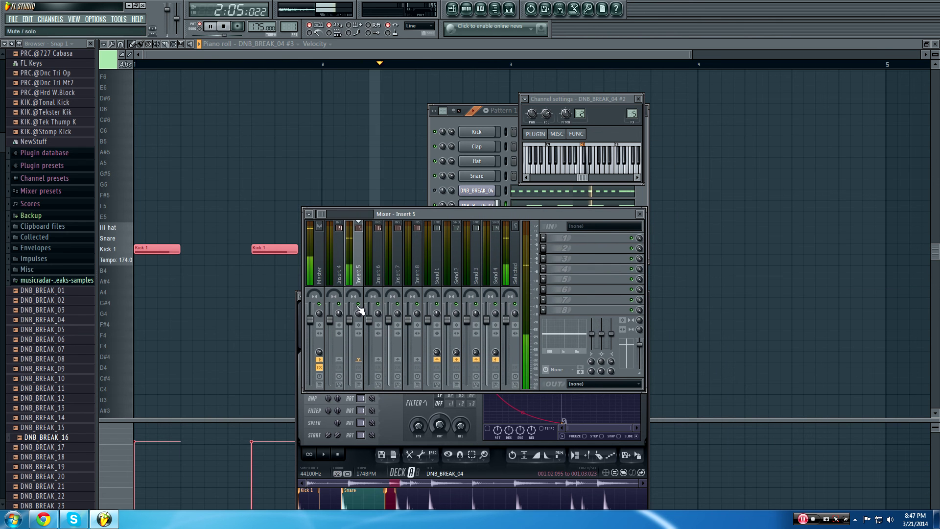
key(space)
click(543, 238)
key(space)
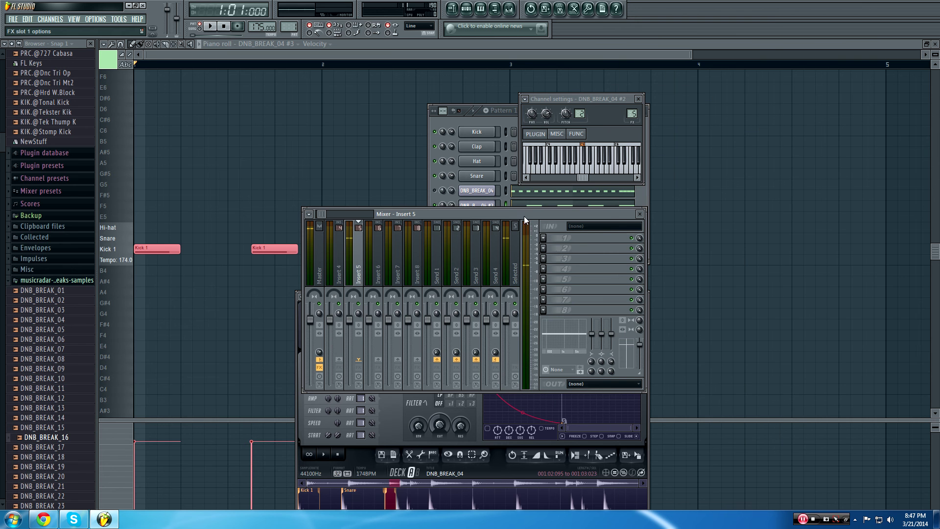
click(543, 239)
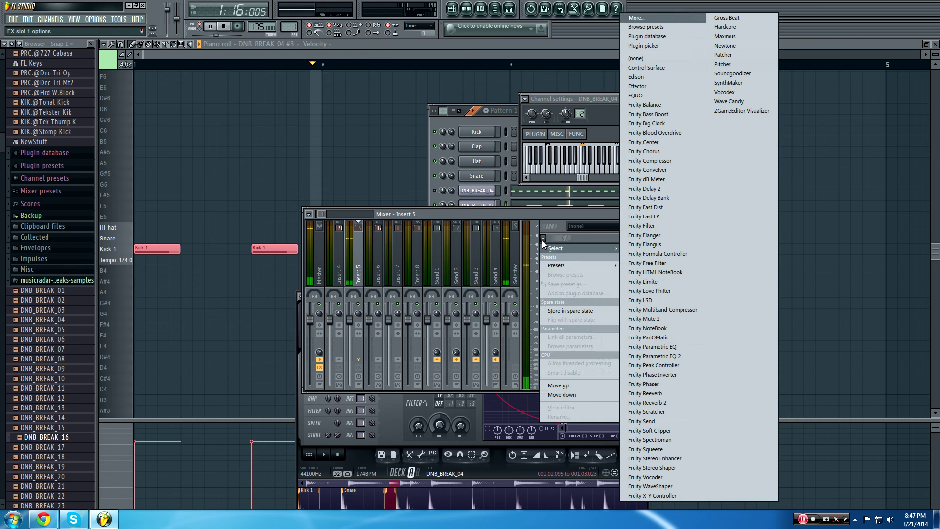
click(654, 356)
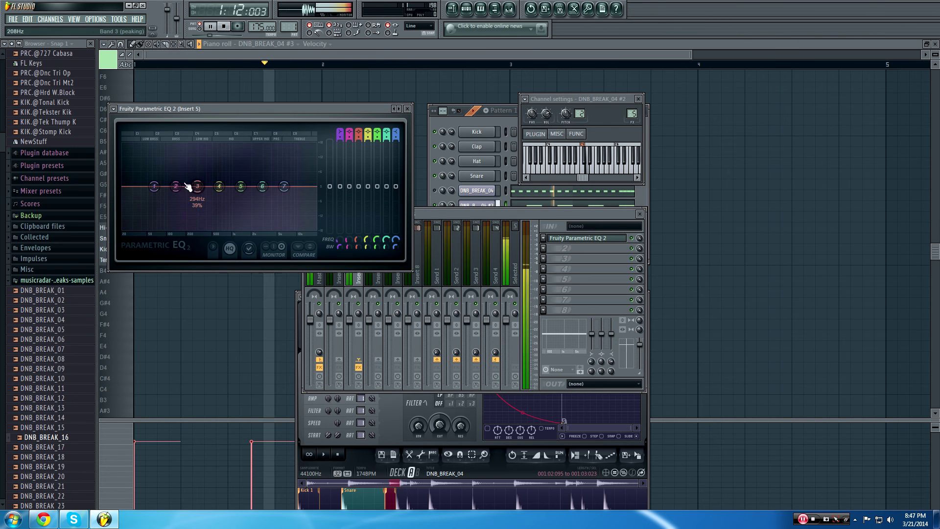
Boost EQ band 2 by about 3 dB and raise the high shelf to brighten the snares
drag(188, 192, 153, 228)
key(space)
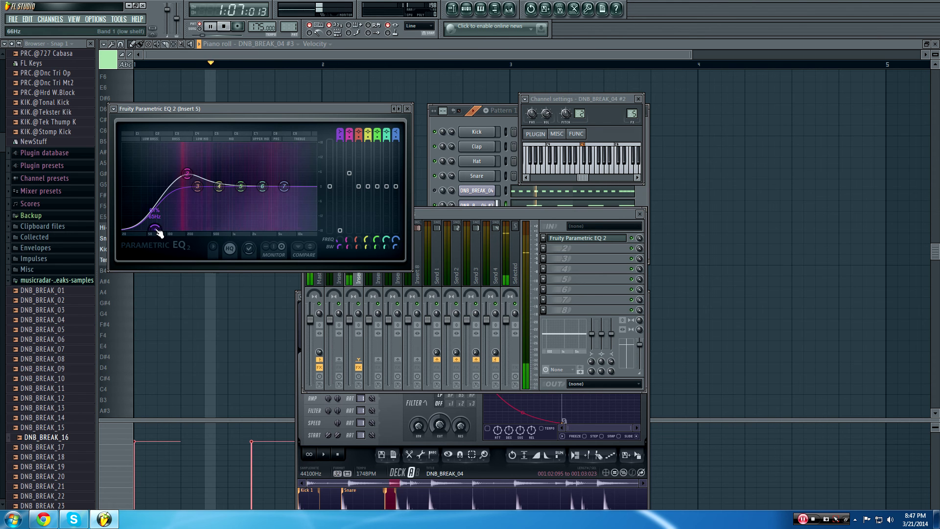
drag(284, 186, 261, 175)
key(space)
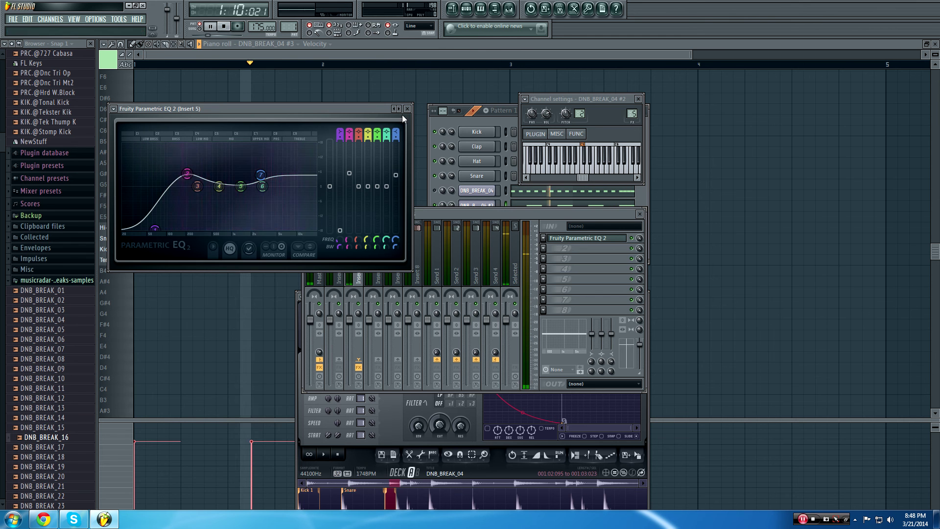
key(space)
click(583, 237)
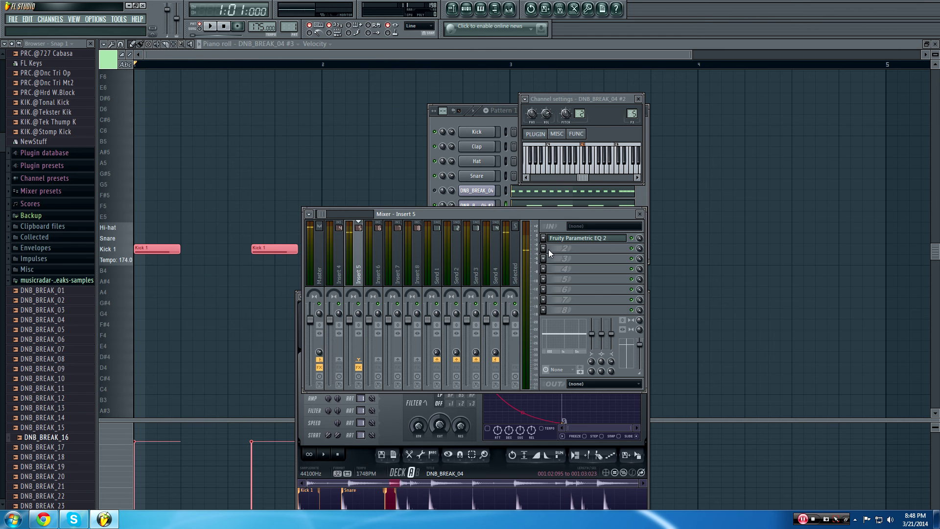
drag(557, 215, 435, 172)
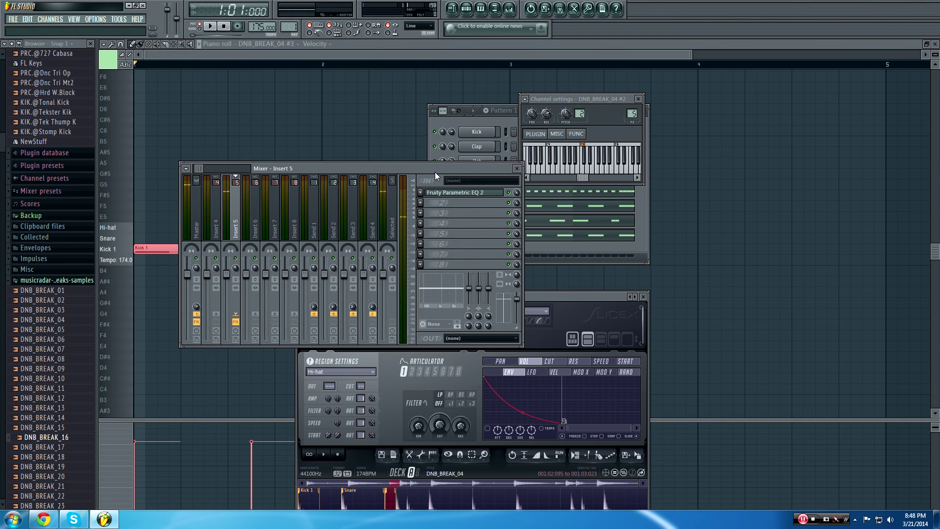
Add Fruity Compressor after the EQ on Insert 5 and lower its threshold
click(422, 214)
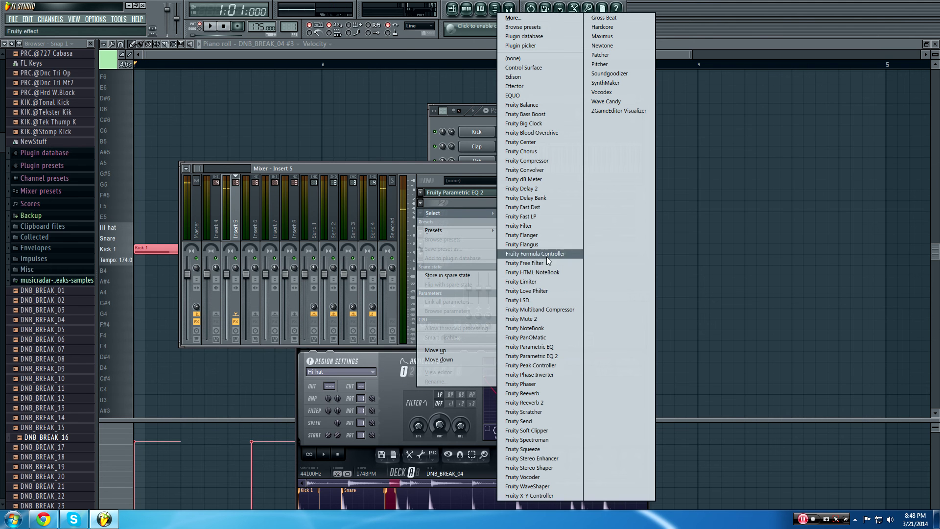
click(554, 163)
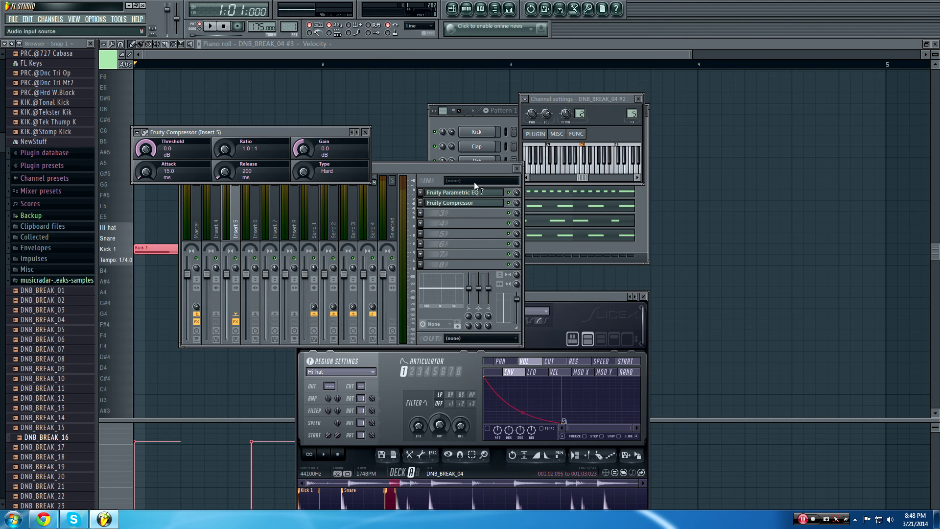
drag(145, 149, 145, 166)
key(space)
key(space)
Try a couple of compressor presets from the plugin options menu
click(139, 133)
mouse_move(161, 160)
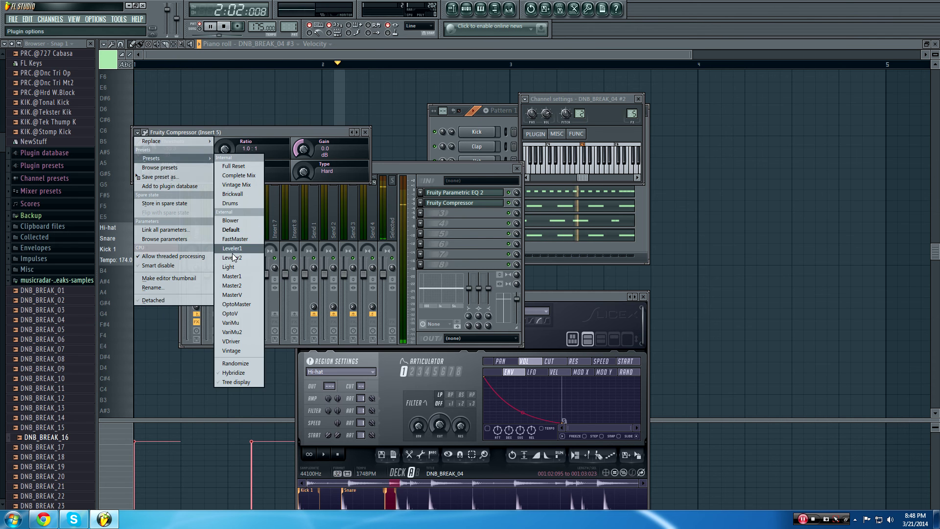
click(218, 263)
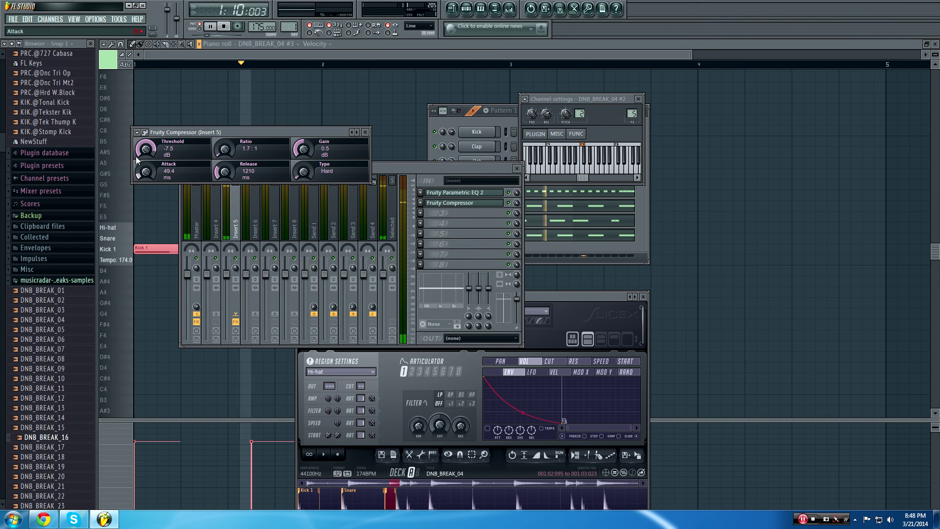
click(138, 133)
mouse_move(165, 159)
click(231, 276)
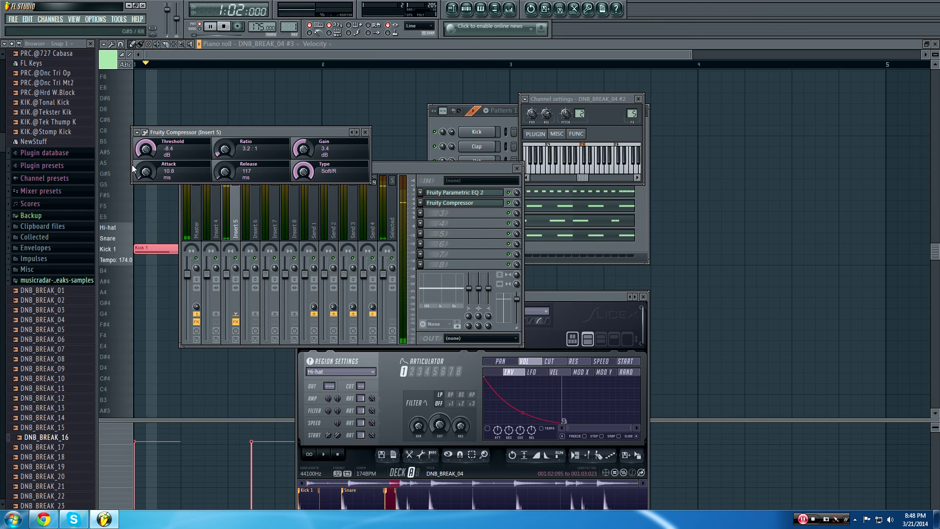
click(139, 133)
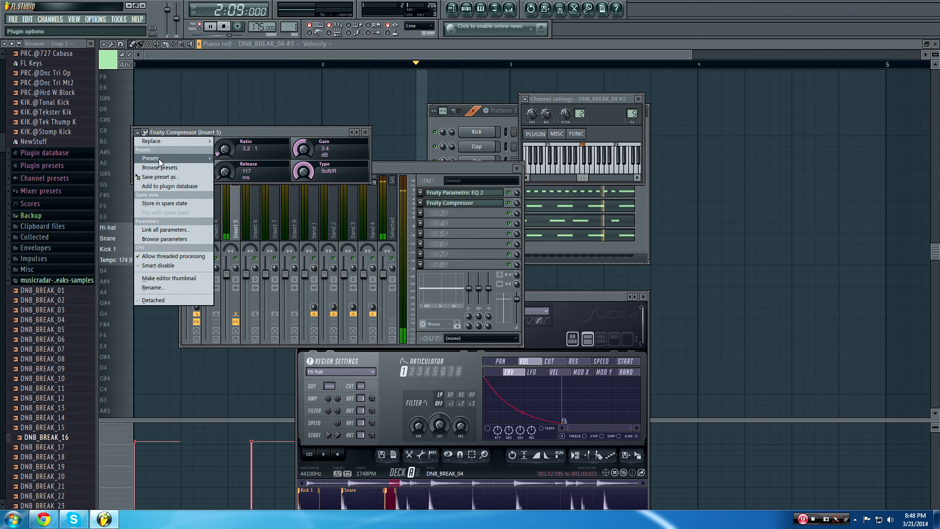
mouse_move(157, 158)
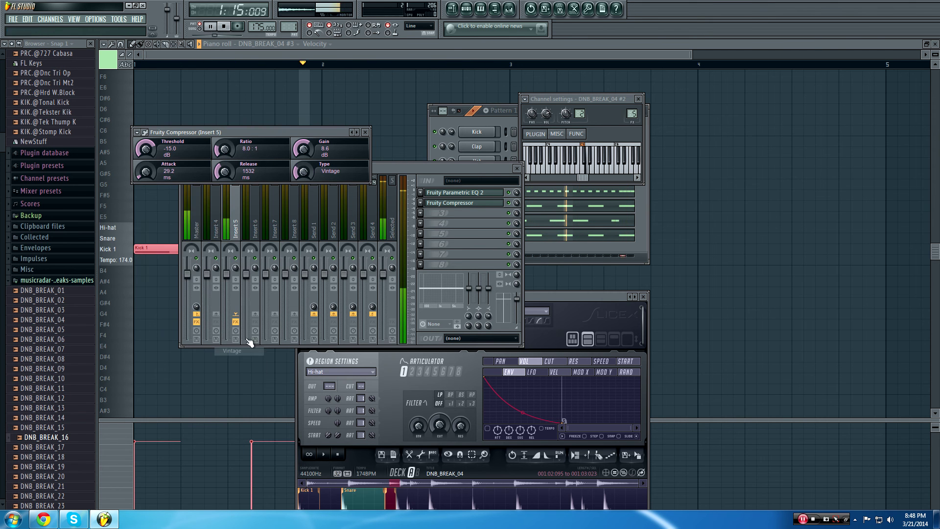
Audition Drums and Vintage Mix, then settle on a gentler Hard preset (-7.5 dB, 1.7:1)
click(137, 132)
mouse_move(174, 159)
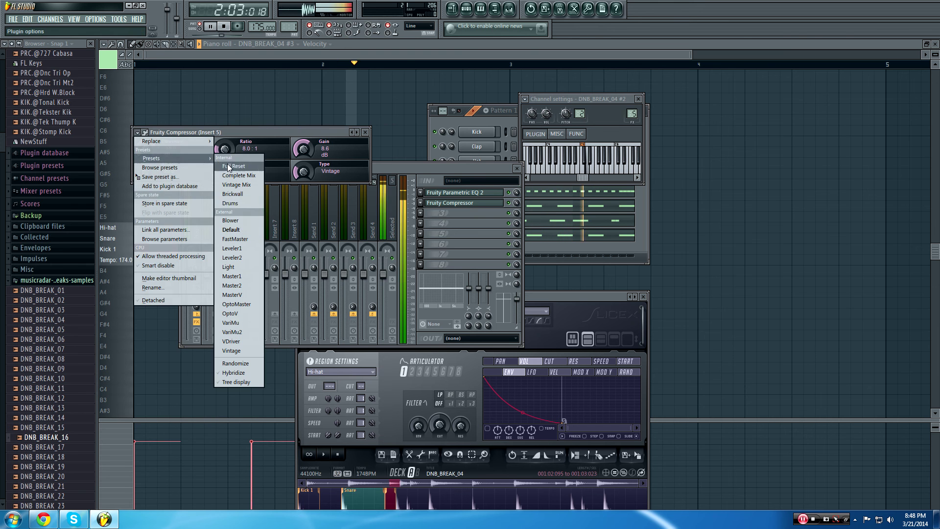
click(240, 203)
click(137, 132)
mouse_move(174, 158)
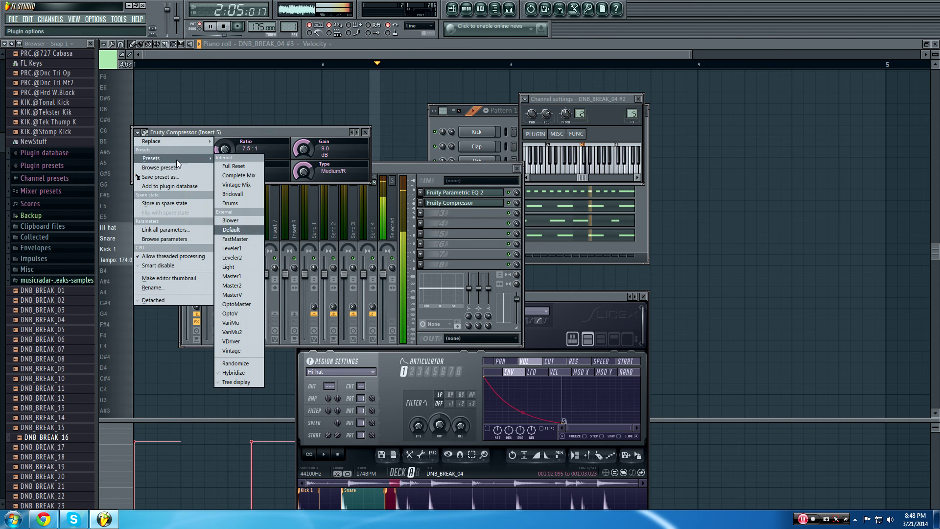
click(230, 184)
click(137, 132)
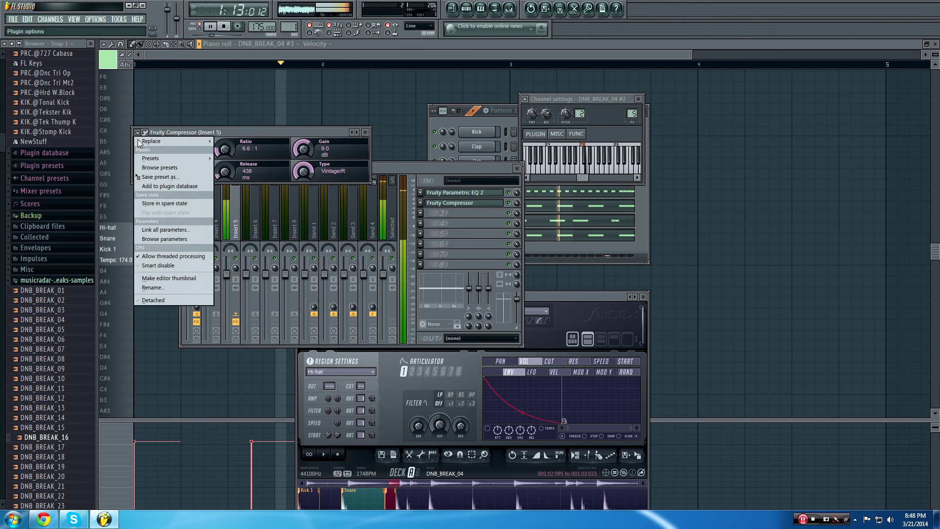
mouse_move(170, 157)
click(253, 248)
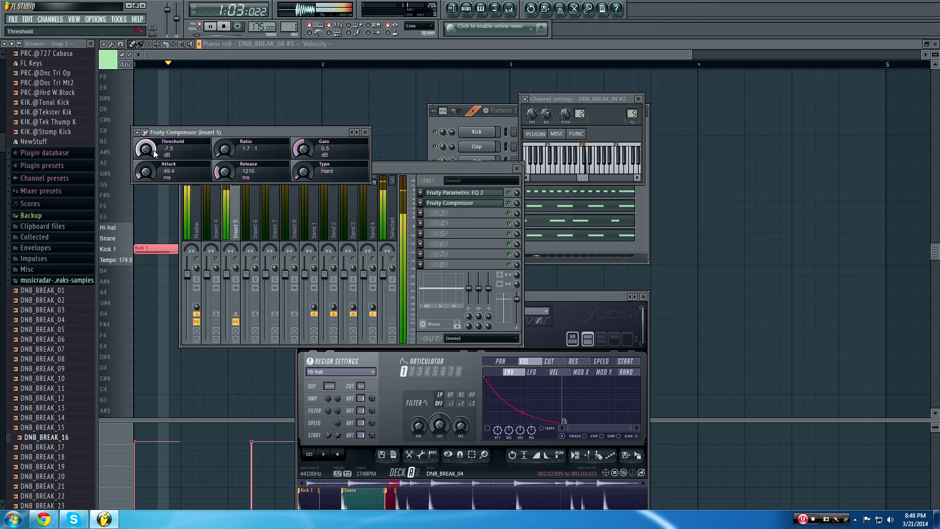
click(365, 132)
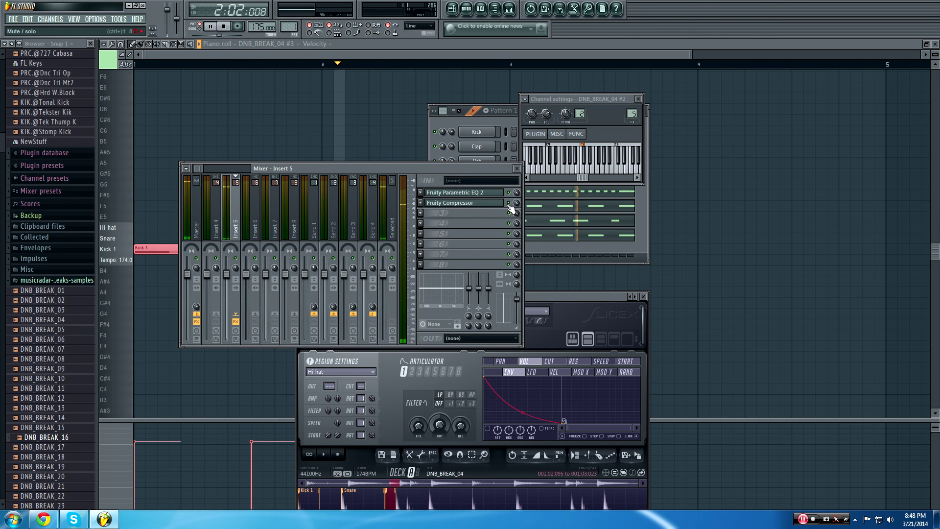
Retune the compressor by ear to -13.6 dB threshold, 2.2:1 ratio and 3.3 dB gain
key(space)
click(473, 199)
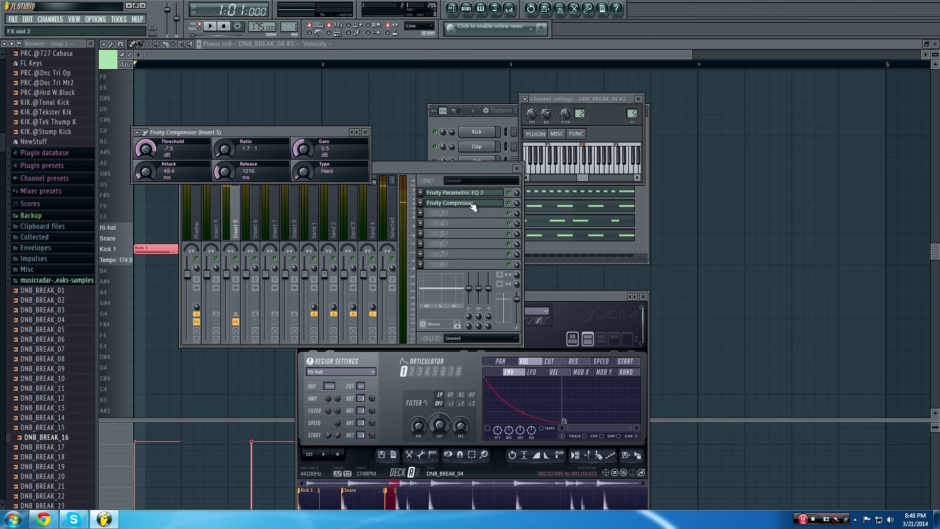
key(space)
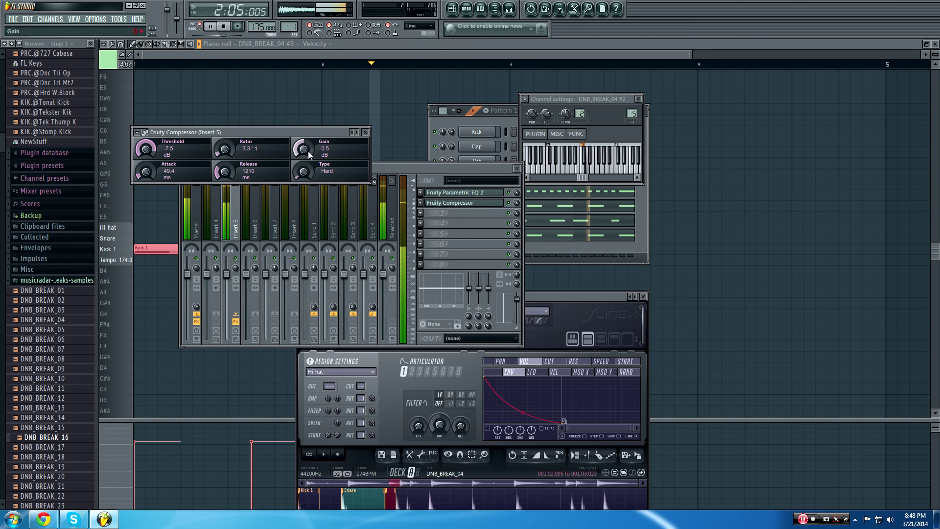
drag(303, 149, 304, 163)
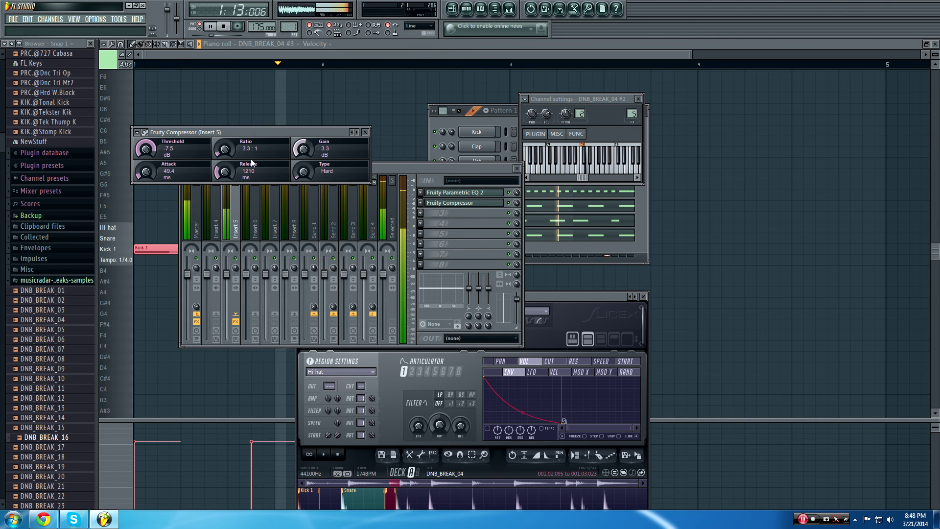
drag(148, 150, 146, 173)
mouse_move(223, 149)
mouse_down()
mouse_move(223, 127)
mouse_move(224, 162)
mouse_up()
mouse_move(314, 145)
mouse_down()
mouse_move(313, 158)
mouse_move(303, 153)
mouse_up()
key(space)
click(364, 133)
key(space)
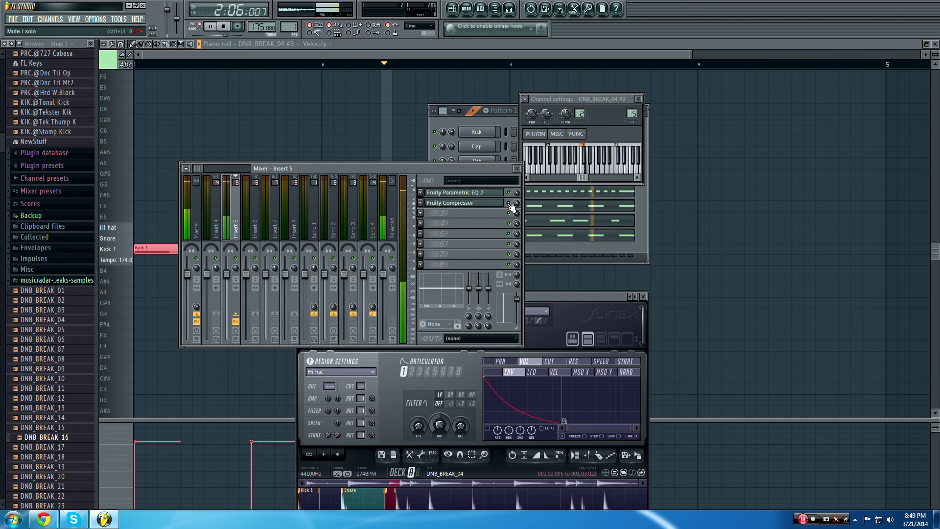
key(space)
Close the mixer, reposition the channel rack and delete a stray C6 note
click(517, 169)
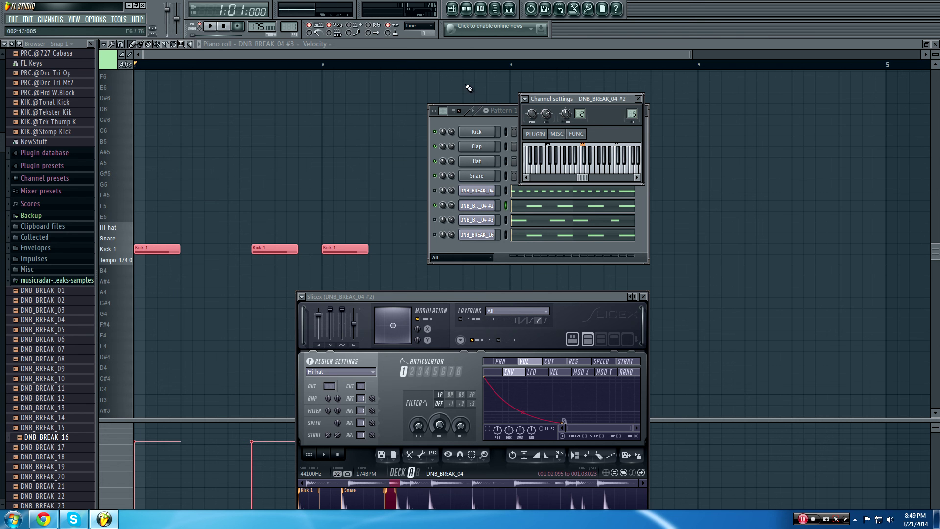
click(511, 120)
drag(556, 111, 517, 147)
click(545, 132)
right_click(556, 135)
key(Tab)
Open DNB_BREAK_04 #3's Slicex and channel settings, then show the mixer on Insert 2
key(Tab)
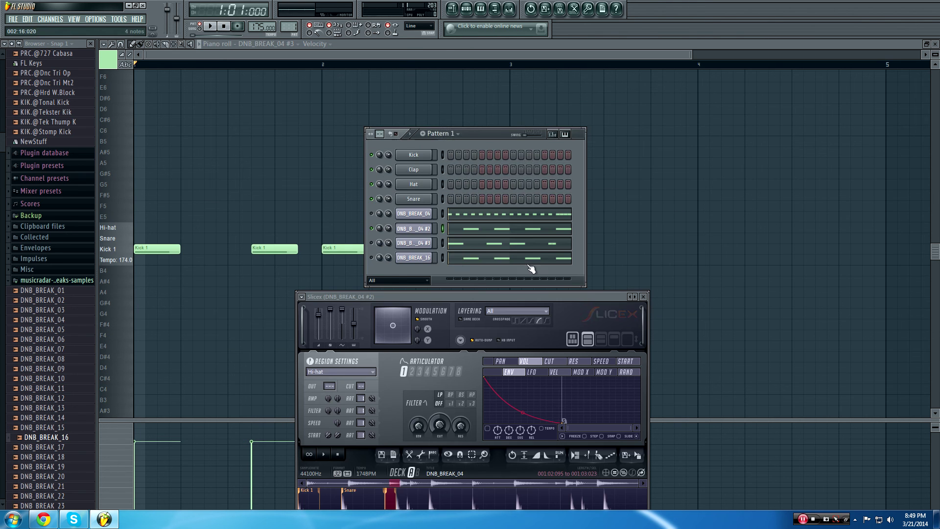
key(Tab)
key(Tab)
key(Tab)
key(Tab)
key(Tab)
click(413, 244)
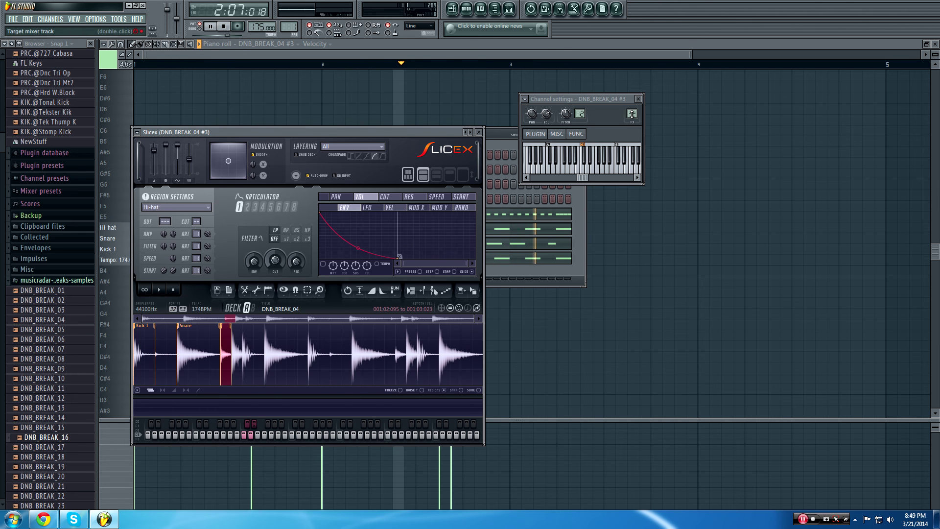
click(508, 10)
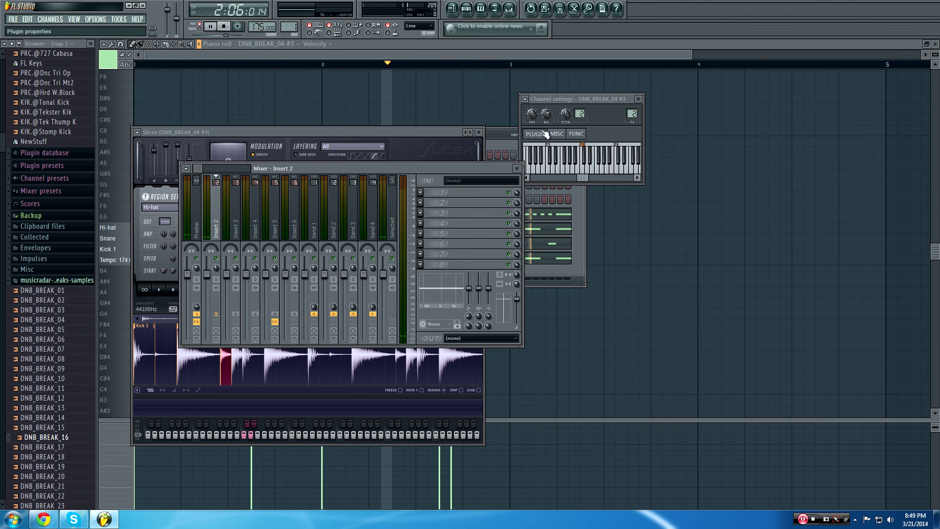
Load Fruity Parametric EQ 2 on Insert 2, cut band 1 and boost band 2 to 63 Hz +4.9 dB
click(421, 193)
click(578, 349)
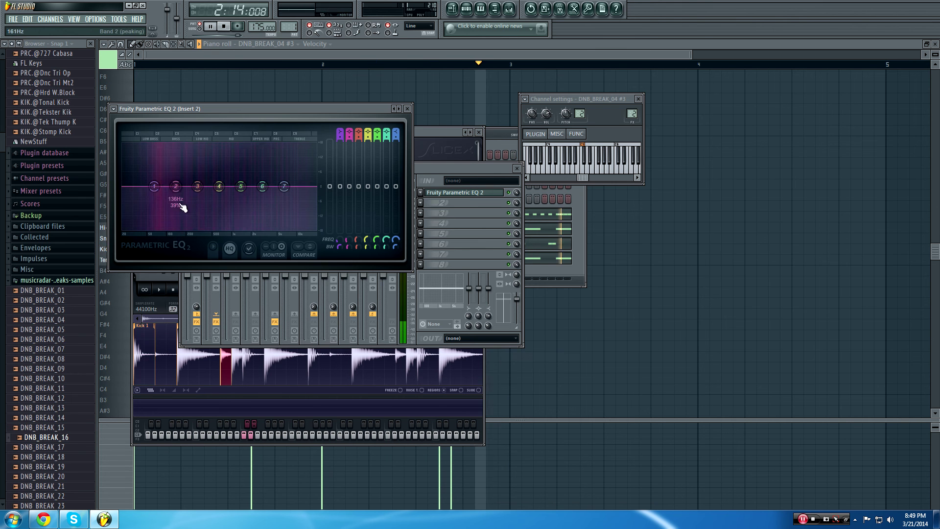
drag(154, 186, 135, 229)
drag(176, 186, 158, 167)
Shift EQ band 6 to about 1985 Hz and pull it to roughly -4.6 dB
click(416, 176)
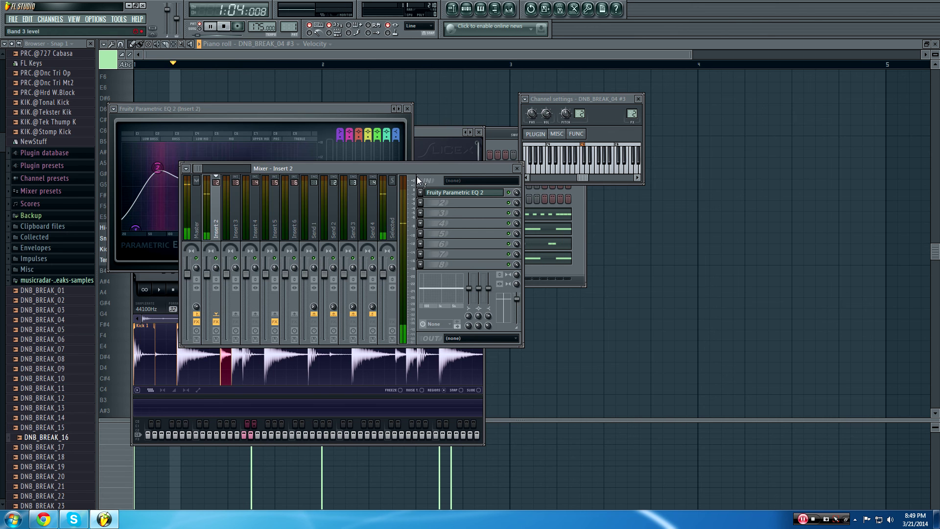
drag(357, 171, 424, 219)
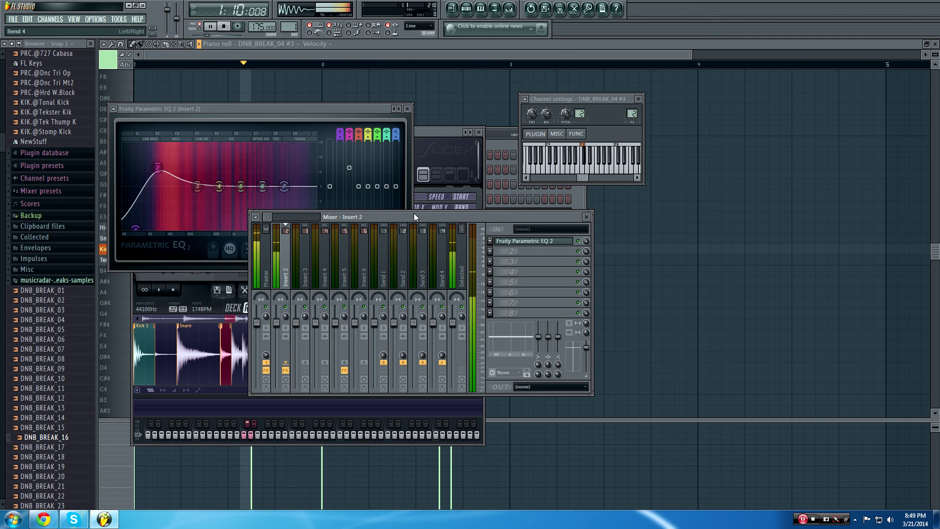
drag(262, 186, 254, 176)
key(space)
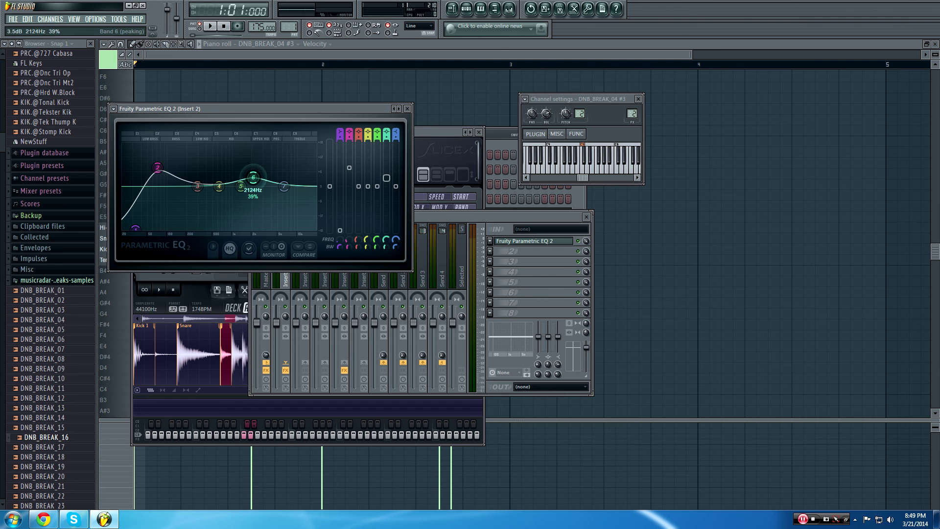
key(space)
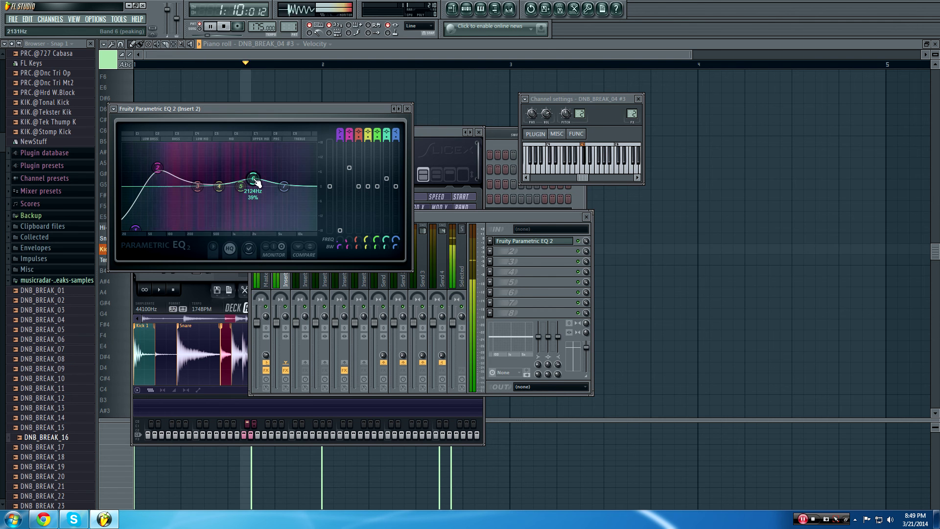
mouse_move(253, 178)
mouse_down()
mouse_move(252, 198)
mouse_move(254, 177)
mouse_up()
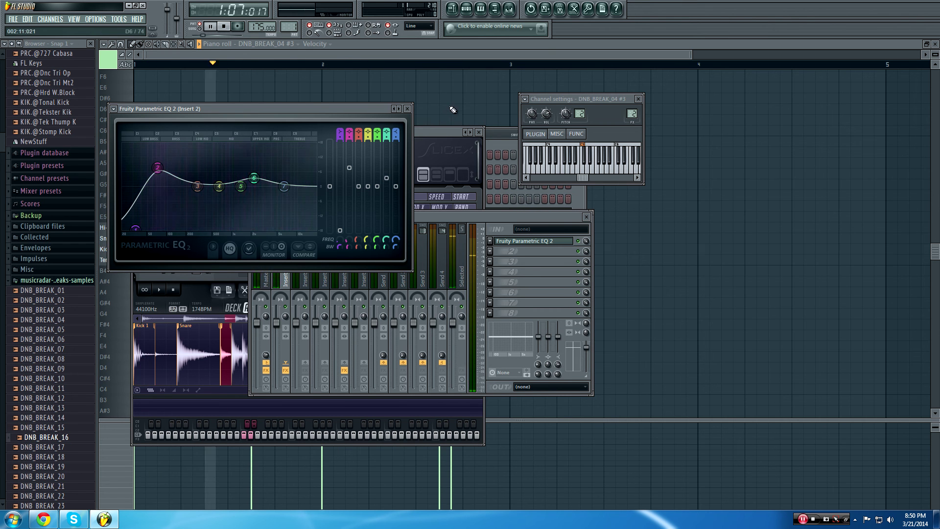
double_click(409, 109)
key(space)
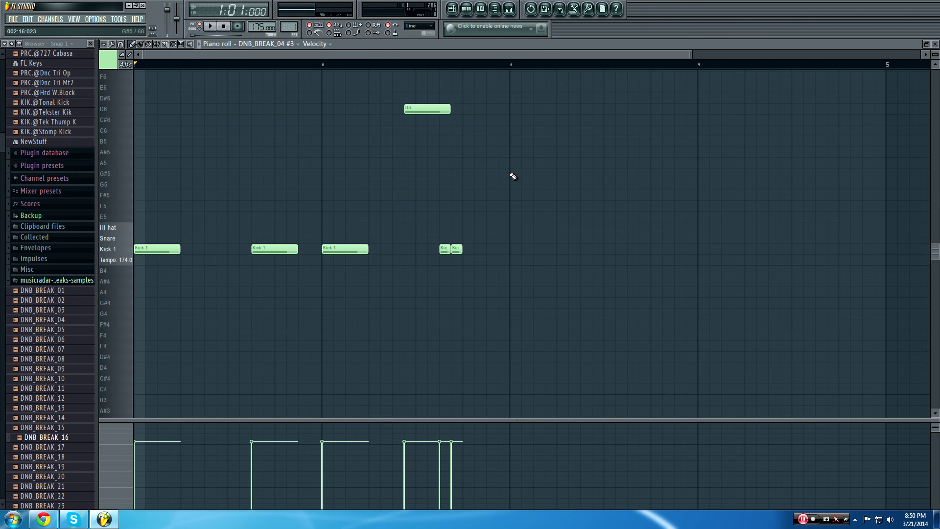
Bring the Pattern 1 channel rack in front of the Slicex window and play the pattern
key(Tab)
key(Tab)
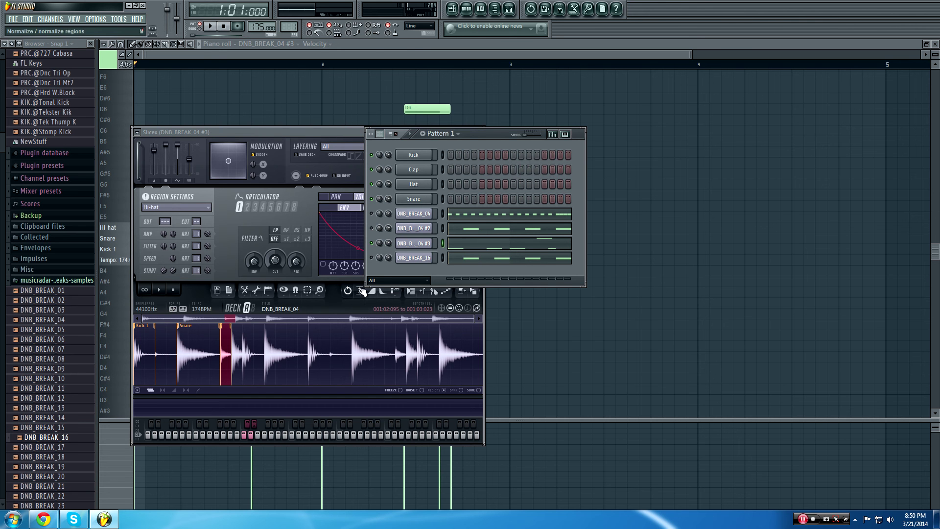
key(Tab)
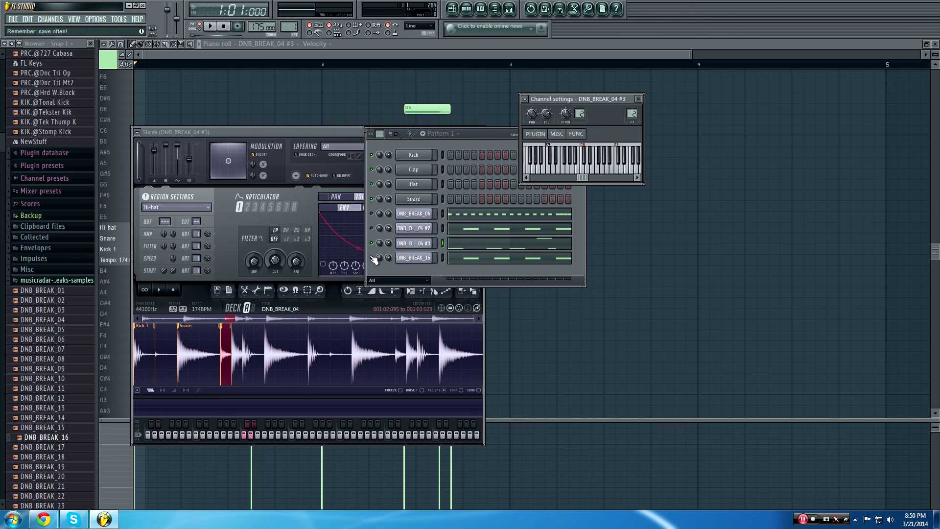
key(Tab)
key(Tab)
key(Tab)
key(Tab)
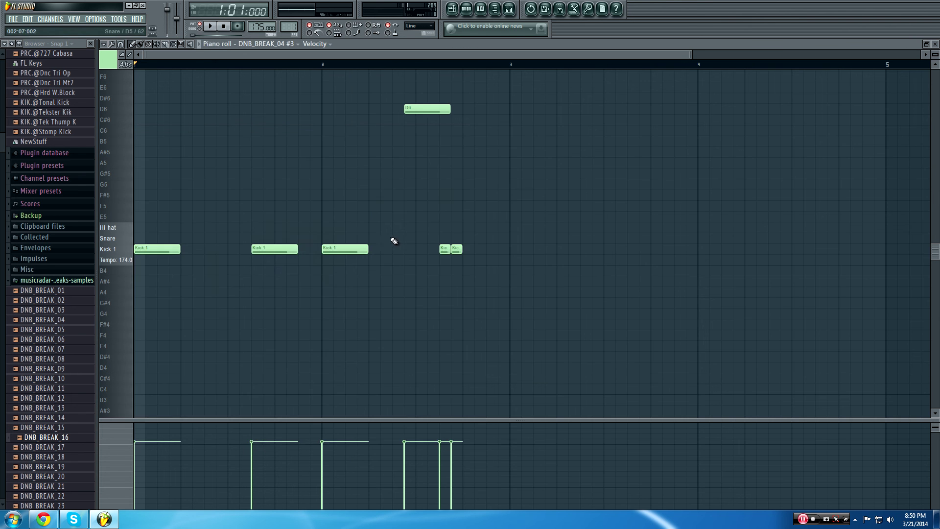
key(F6)
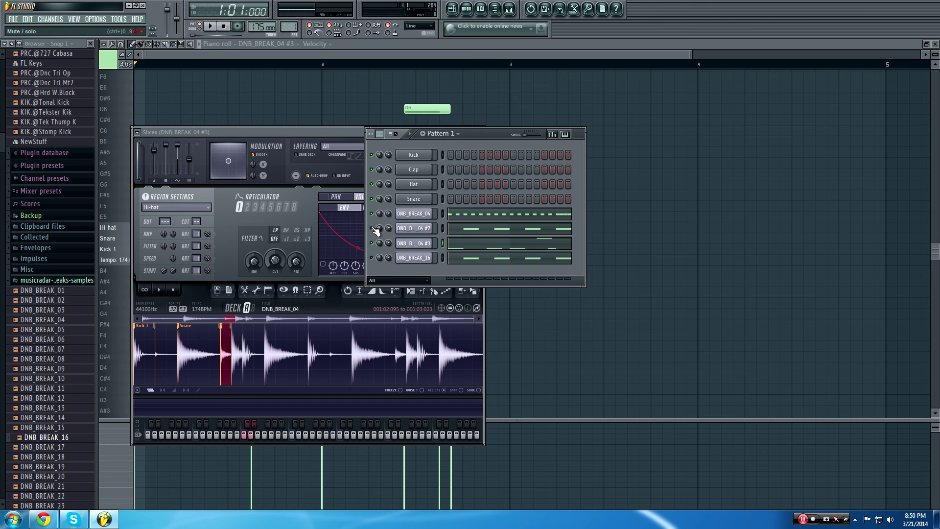
key(space)
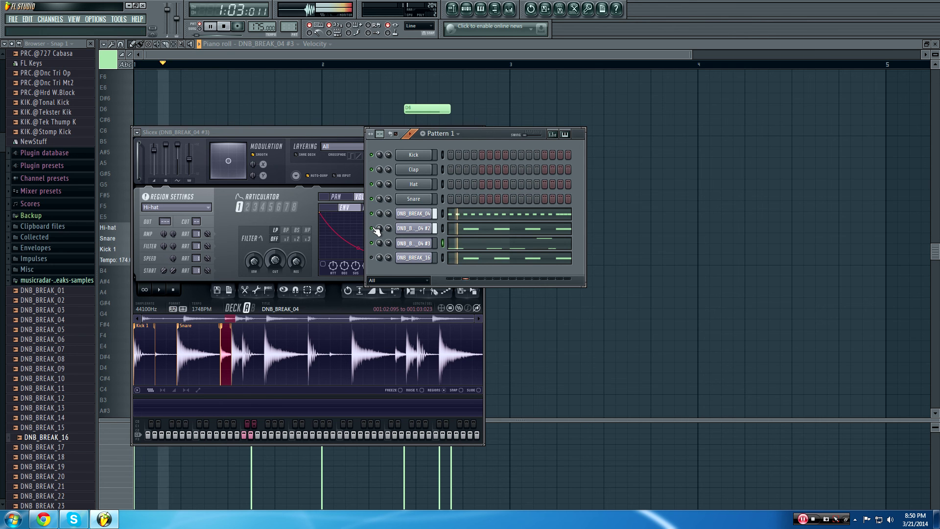
Route DNB_BREAK_04 to mixer Insert 7 and load Fruity Parametric EQ 2 there
click(414, 214)
key(space)
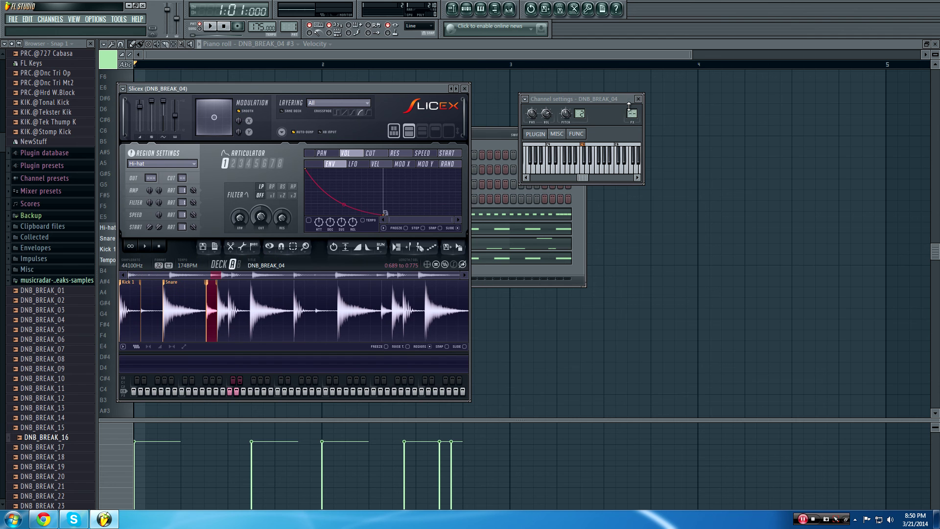
drag(632, 114, 633, 98)
click(508, 10)
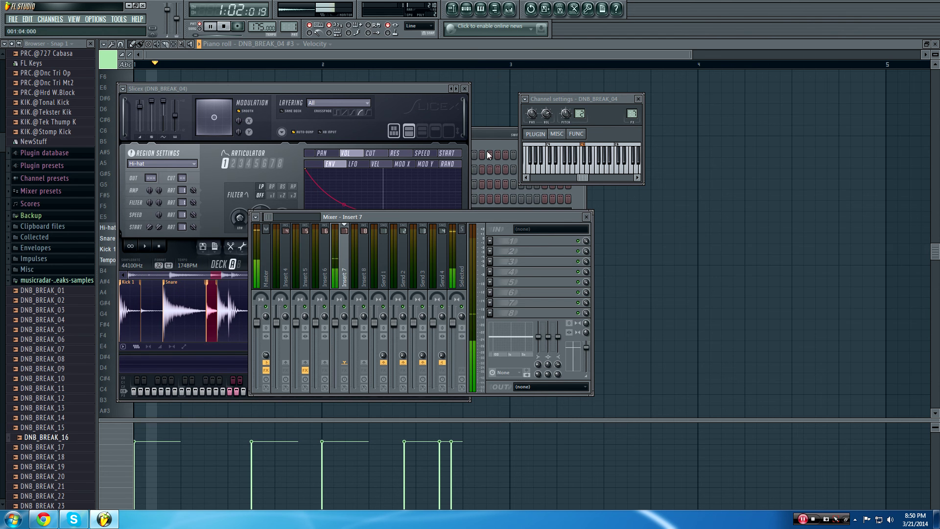
click(489, 240)
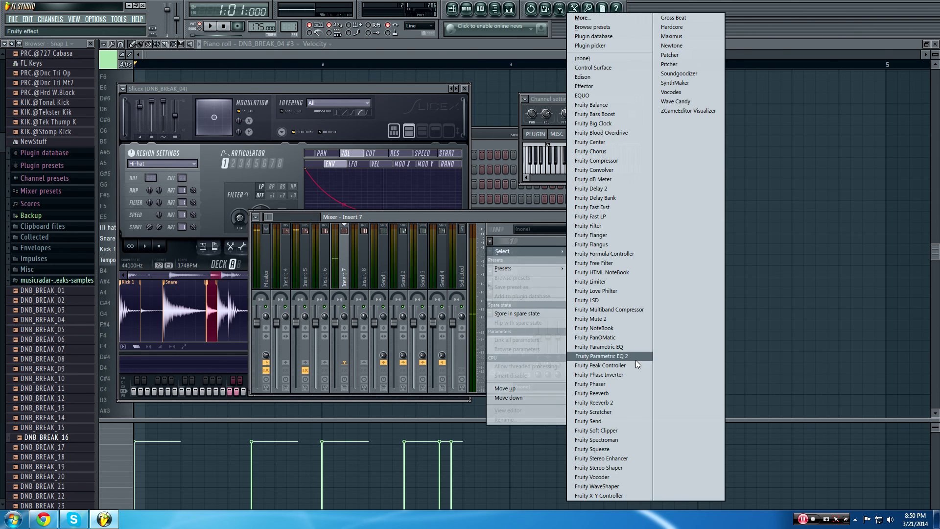
click(601, 356)
Raise the top EQ band to 11 dB and shelve the lows down to -18 dB
key(space)
mouse_move(283, 186)
mouse_down()
mouse_move(281, 159)
mouse_move(283, 168)
mouse_up()
drag(154, 186, 211, 229)
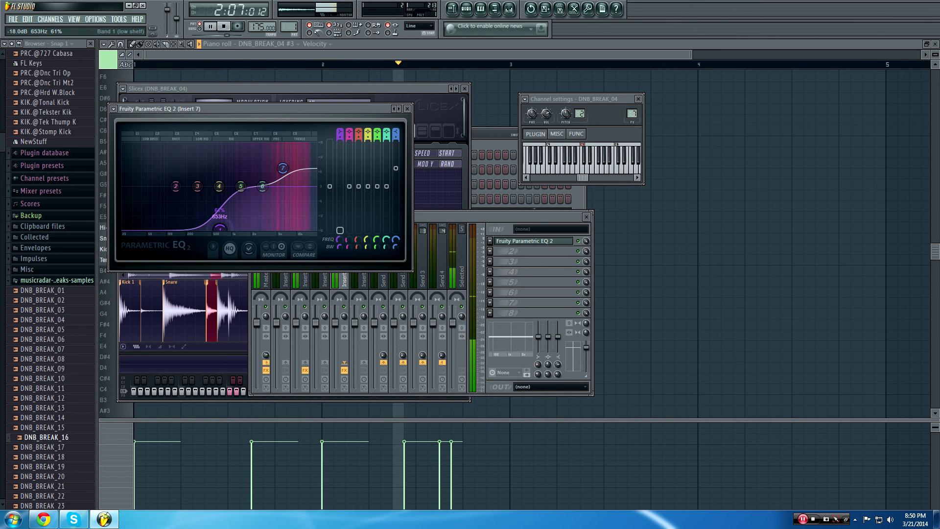
click(406, 109)
key(space)
drag(299, 89, 684, 222)
drag(461, 219, 691, 235)
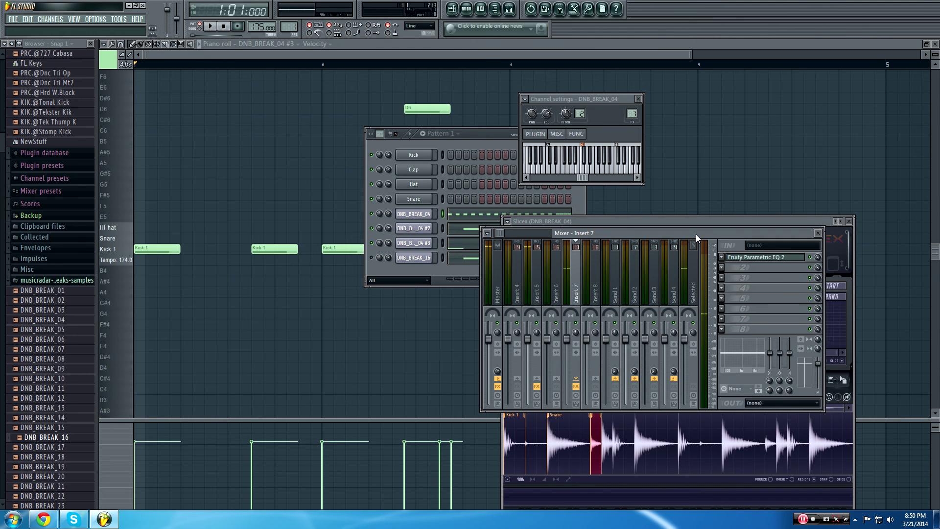
click(13, 19)
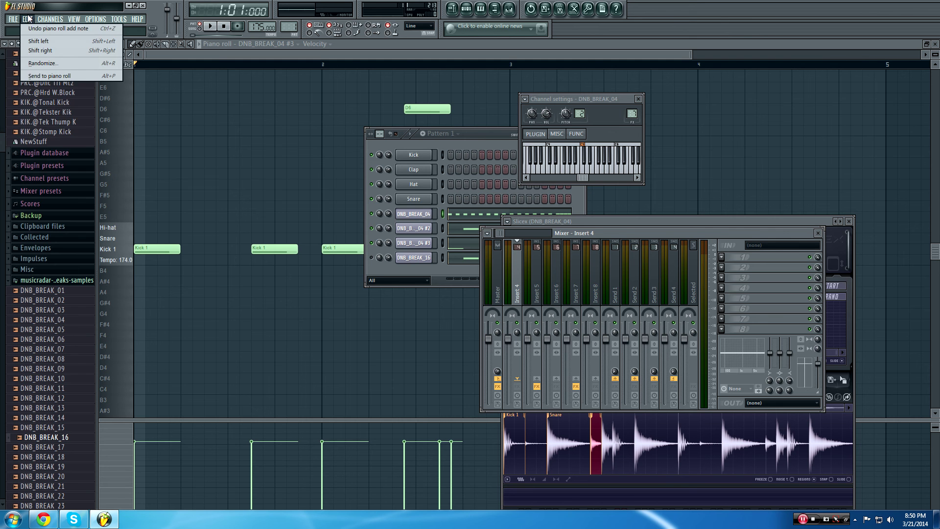
Start a new project without saving, then open musicradar-drum-break-samples' Clean Breaks folder in the browser
click(19, 28)
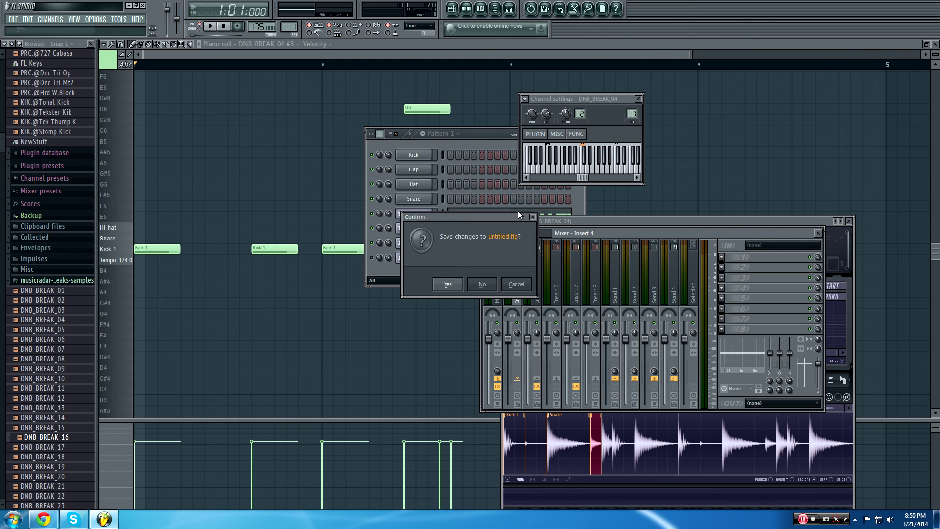
click(482, 284)
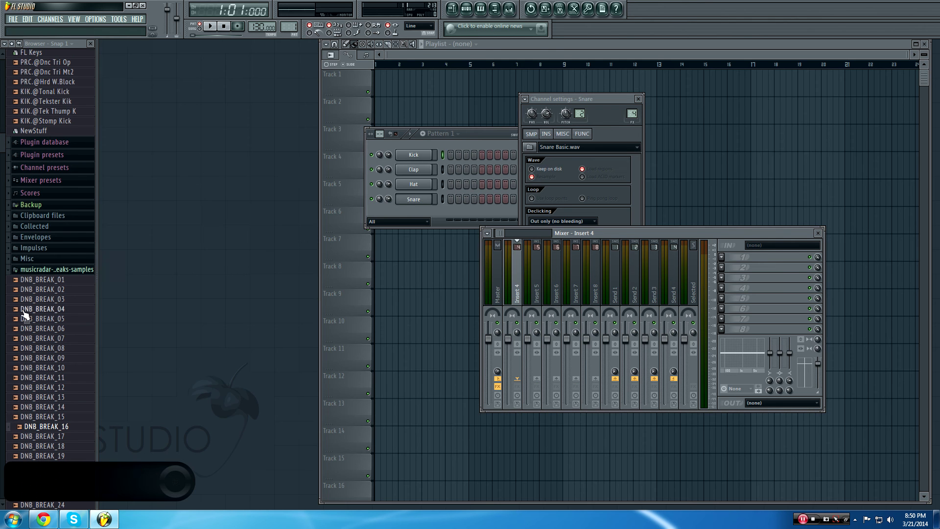
click(29, 269)
scroll(40, 298, up, 4)
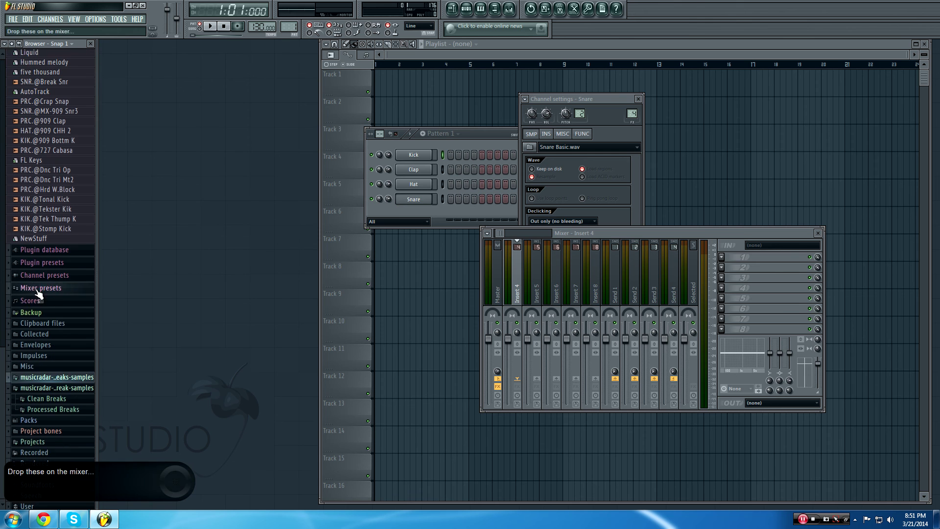
click(69, 386)
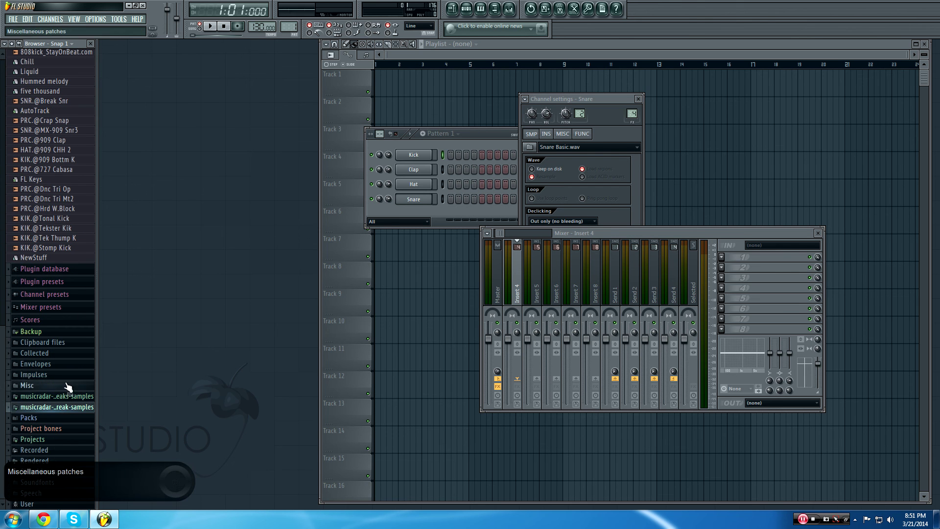
click(80, 409)
click(46, 418)
scroll(96, 272, up, 5)
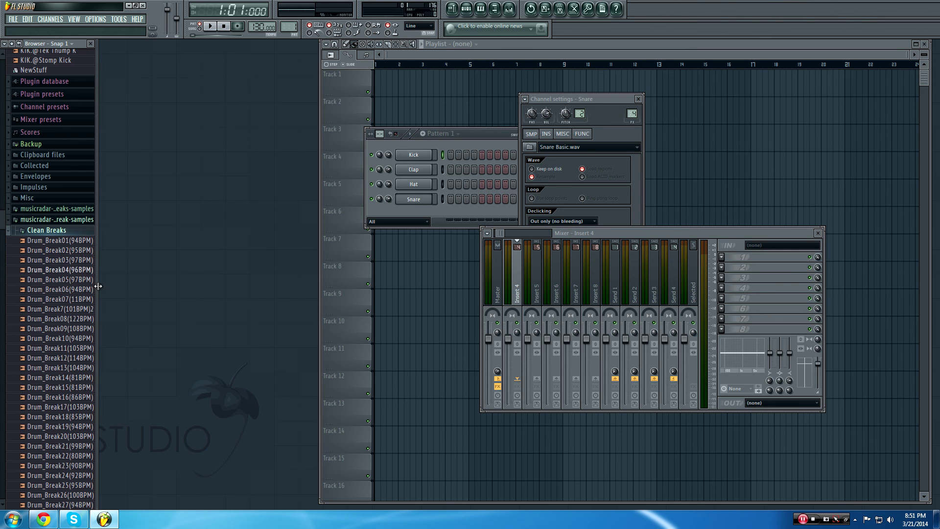
Preview Drum_Break7(101BPM)2 and load it into a new Slicex channel
click(75, 309)
right_click(80, 313)
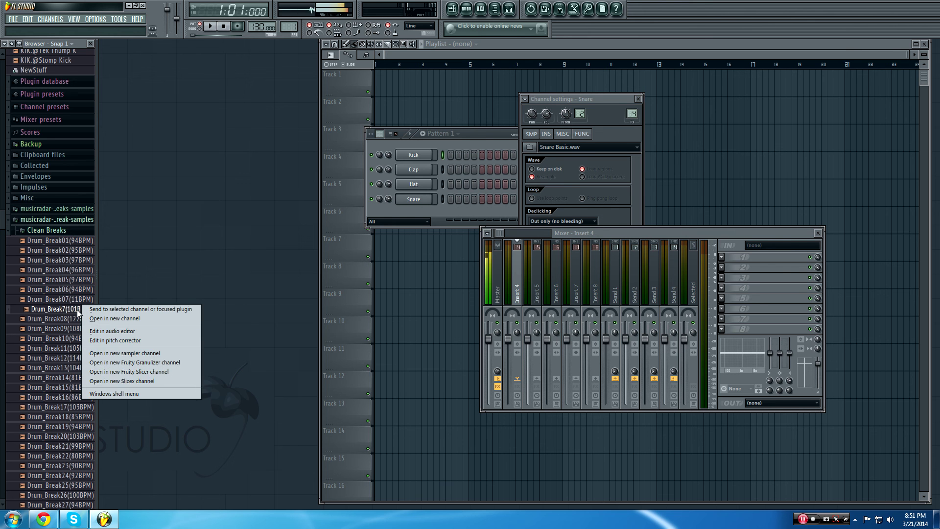
click(133, 382)
Move the Slicex window over the mixer area and audition a couple of its slices
drag(418, 130, 535, 218)
key(space)
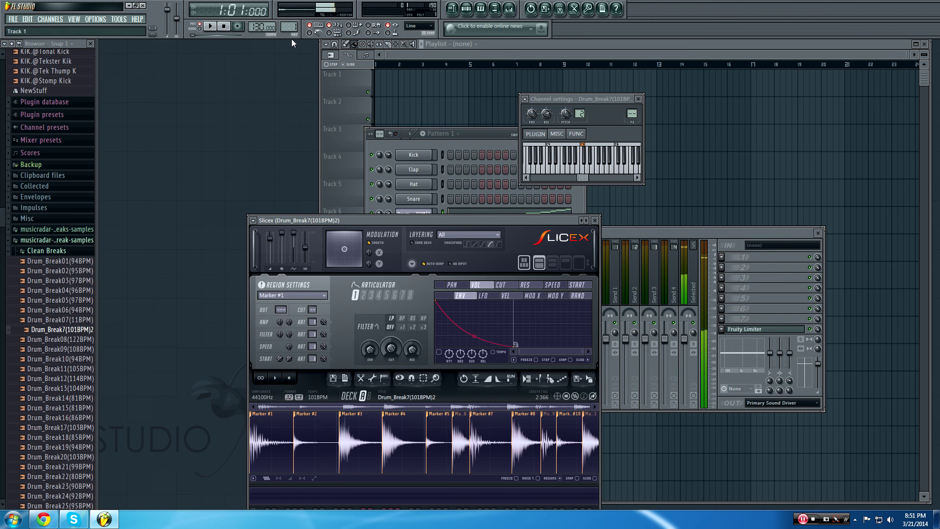
drag(474, 220, 715, 92)
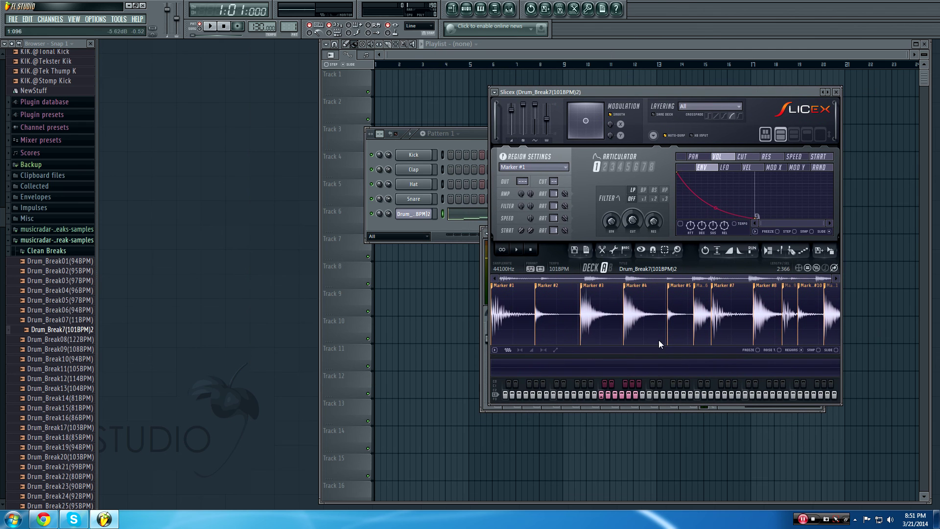
click(635, 395)
click(616, 394)
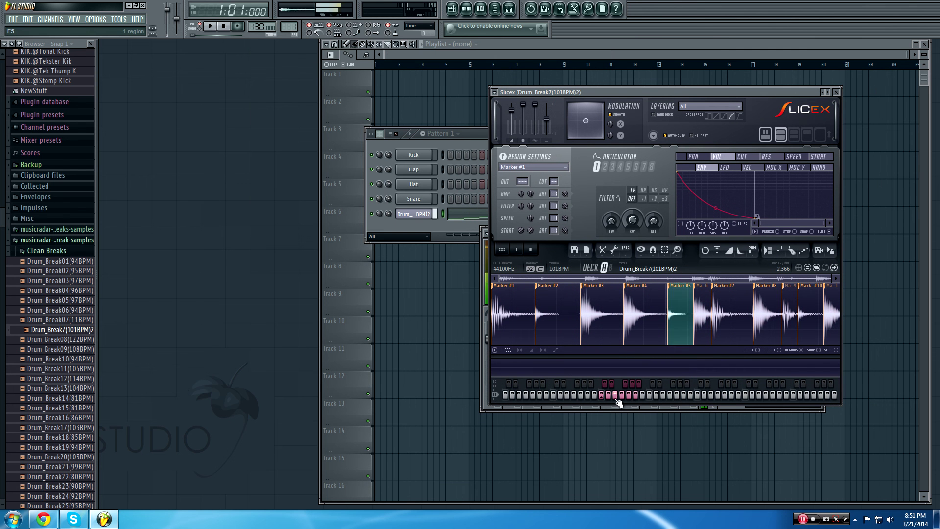
right_click(431, 214)
Open the break channel's piano roll and delete all existing slice notes
click(448, 214)
scroll(395, 245, down, 5)
scroll(394, 251, down, 6)
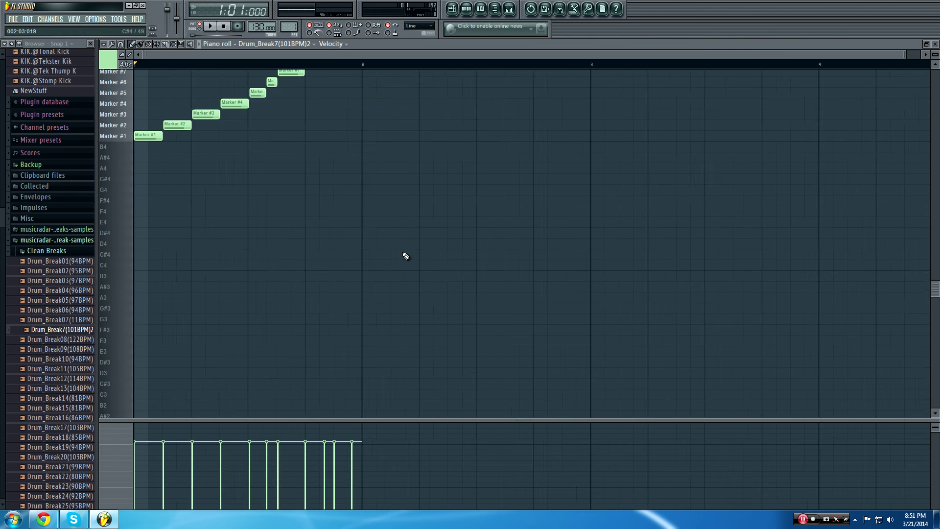
scroll(387, 262, up, 7)
key(ctrl+a)
key(Delete)
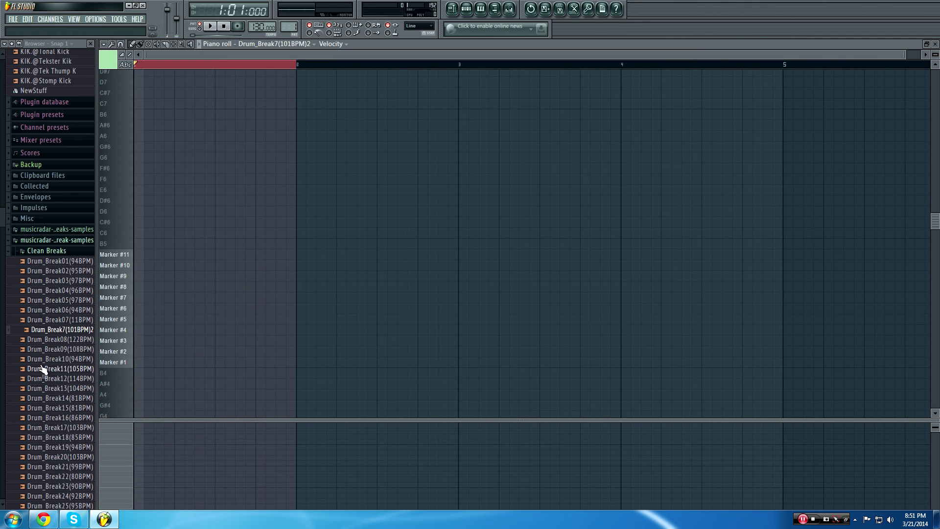
Program alternating Marker #4 and Marker #1 notes across bar 1 and set tempo to 174 BPM
click(187, 329)
key(space)
key(space)
drag(193, 328, 184, 328)
key(space)
click(220, 361)
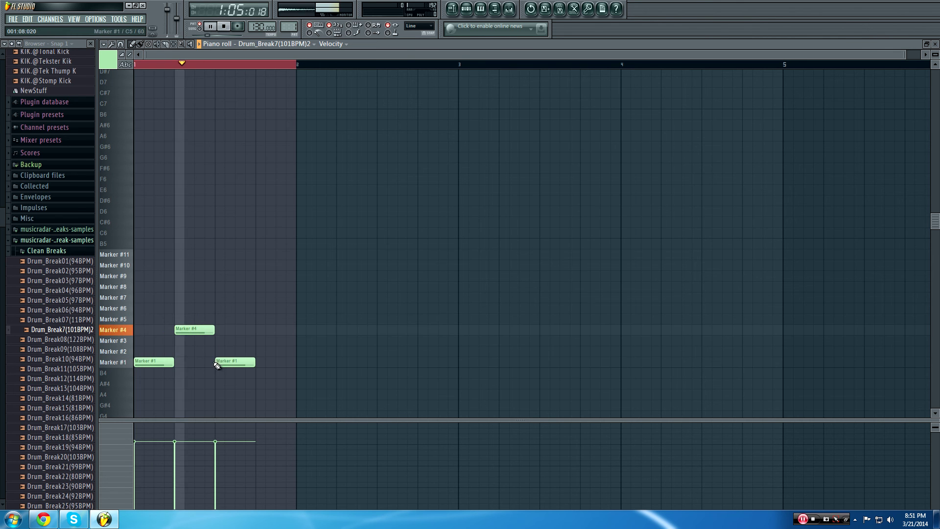
key(space)
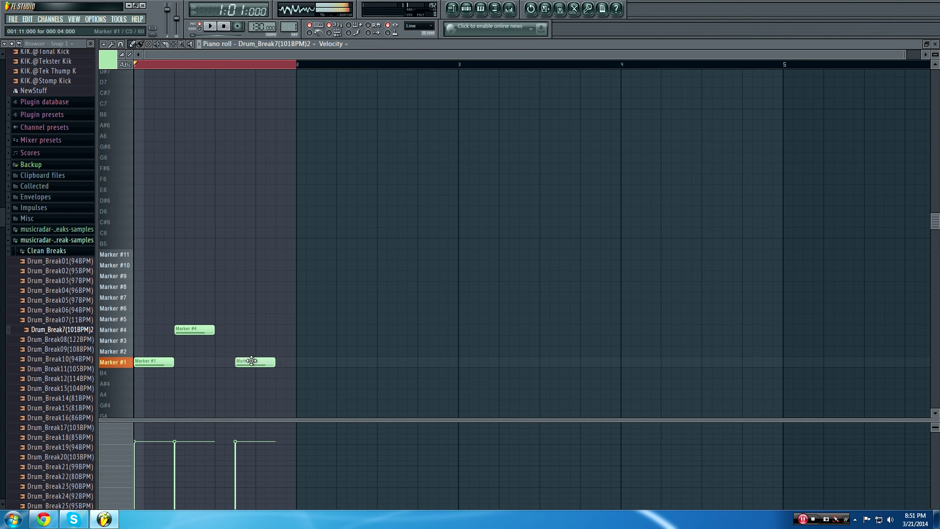
key(space)
click(259, 330)
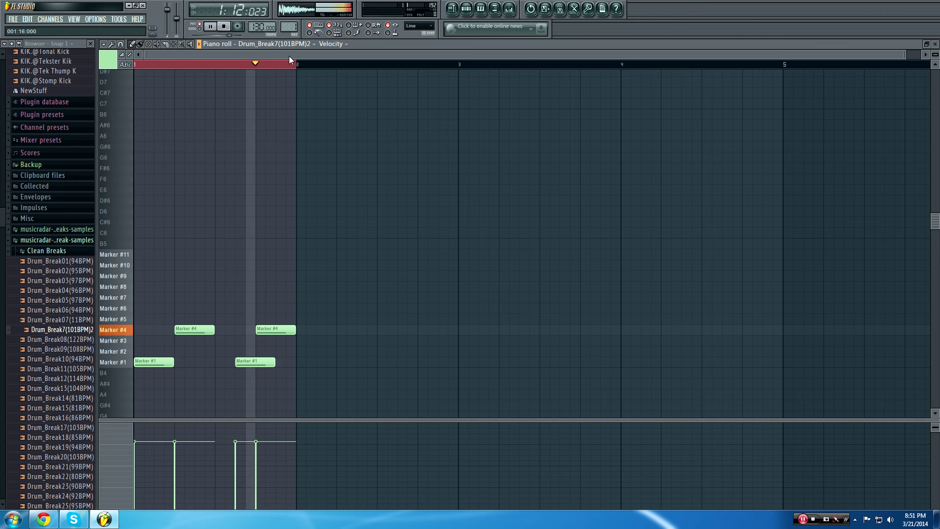
drag(256, 30, 256, 9)
key(space)
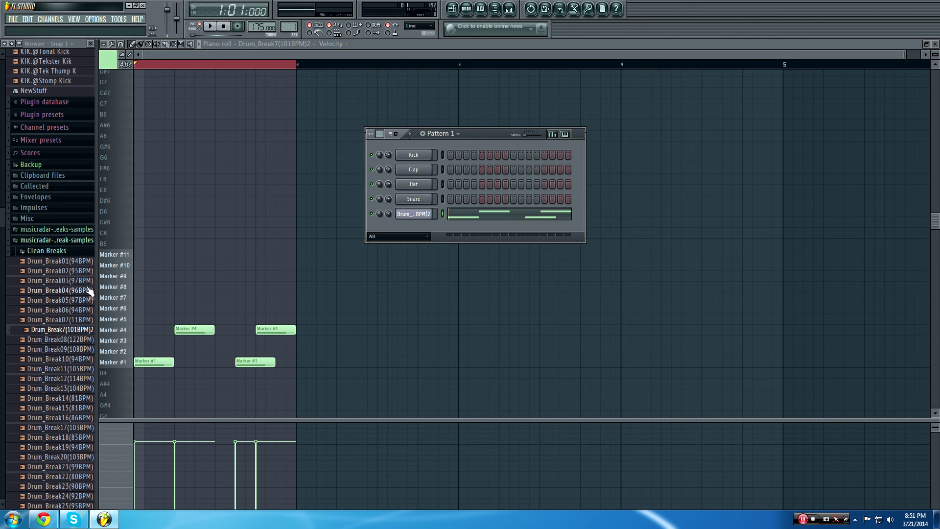
Bring up the Drum_Break7 channel settings and the Mixer
key(Tab)
key(Tab)
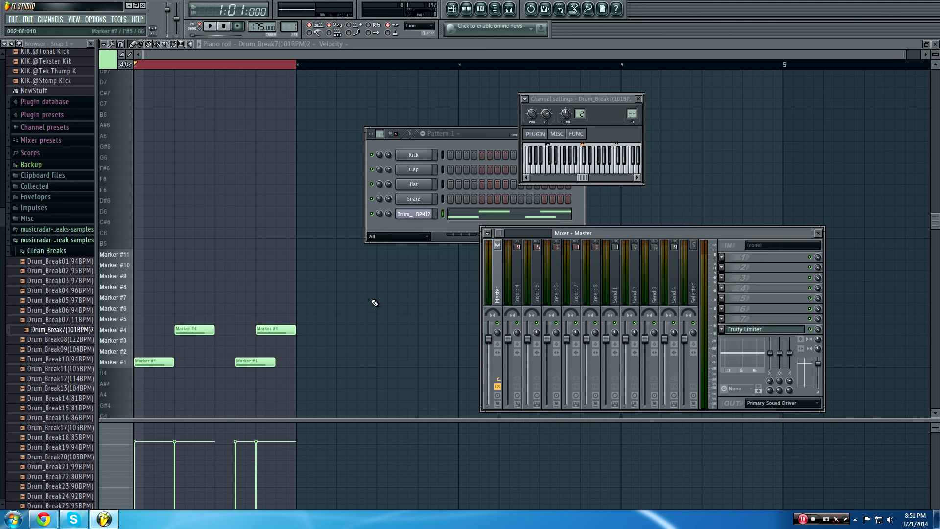
key(Tab)
key(Tab)
key(Tab)
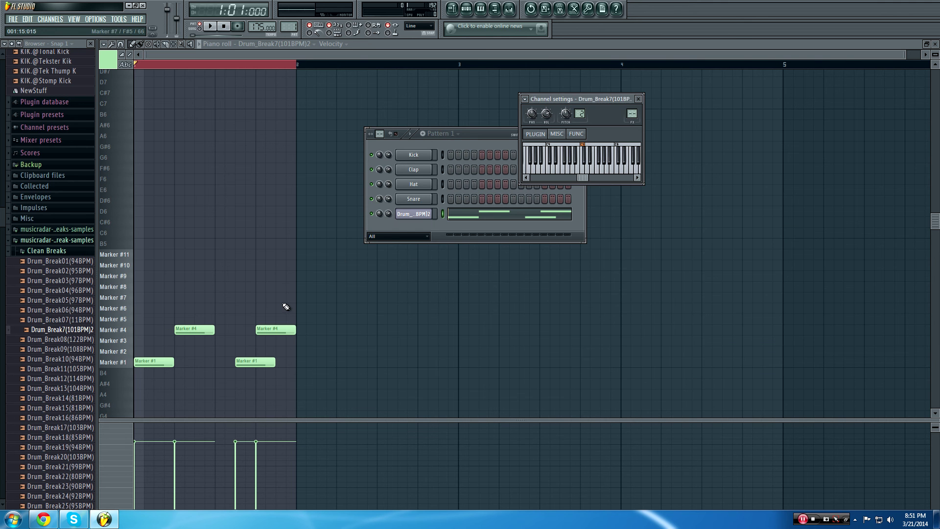
key(F9)
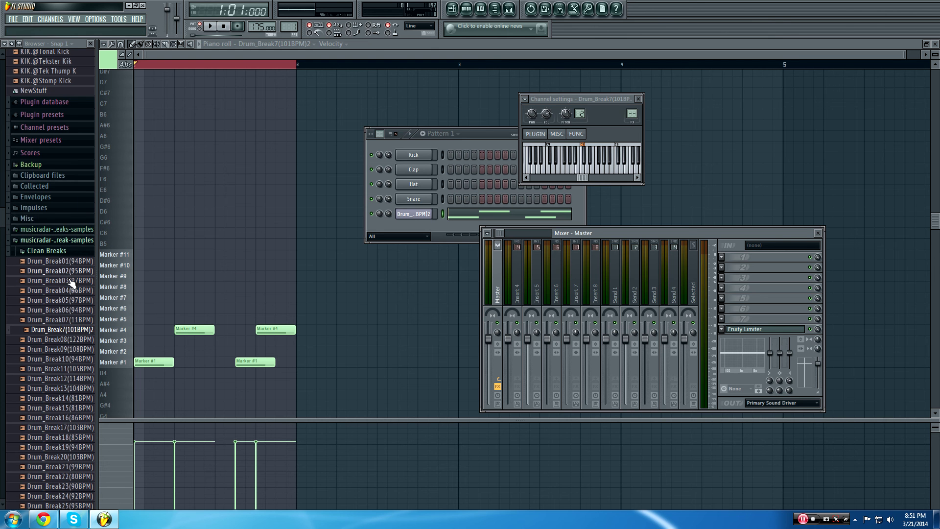
Audition Drum_Break16(86BPM), then DNB_BREAK samples including DNB_BREAK_40 and DNB_BREAK_63
click(78, 419)
scroll(78, 419, down, 6)
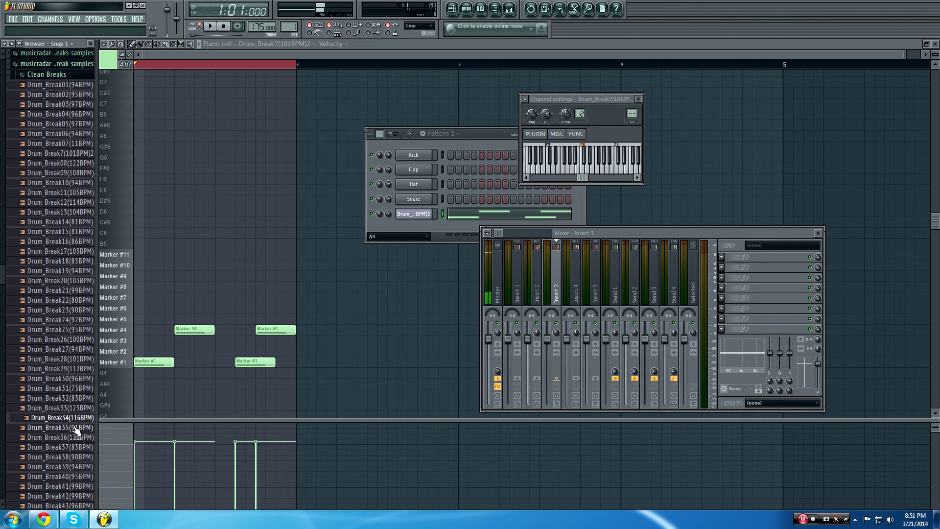
scroll(59, 446, up, 5)
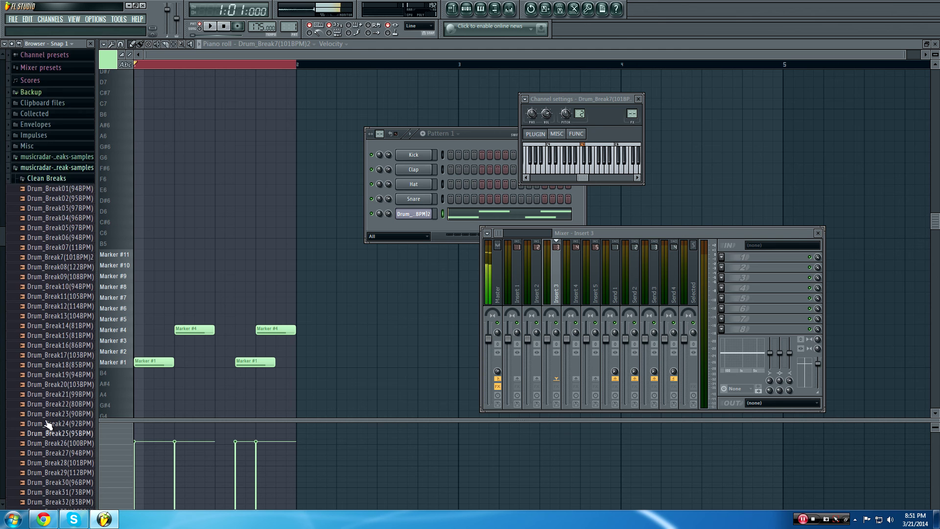
click(57, 169)
click(43, 330)
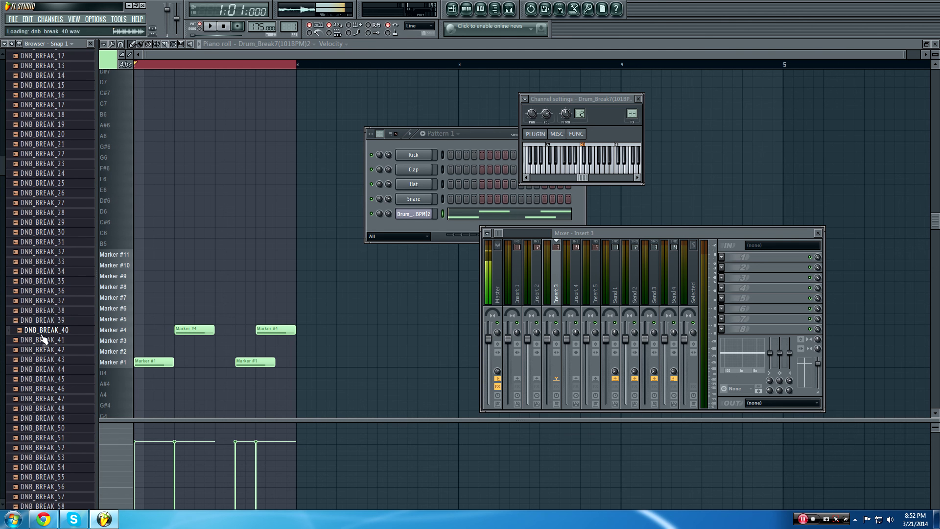
scroll(41, 338, down, 4)
click(39, 339)
scroll(41, 345, down, 3)
click(43, 351)
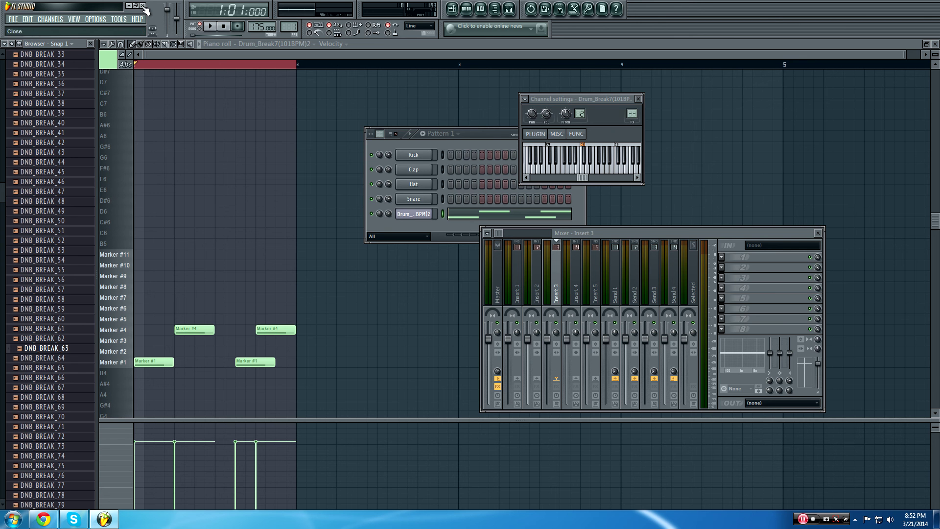
Minimize FL Studio and move the AVI video icon to the top row beside the APB folder
click(129, 6)
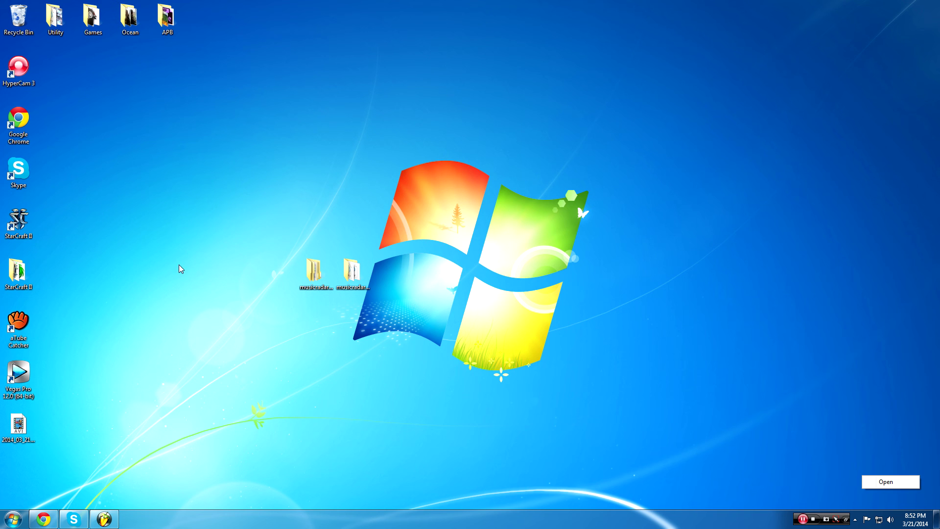
drag(186, 252, 607, 273)
click(786, 418)
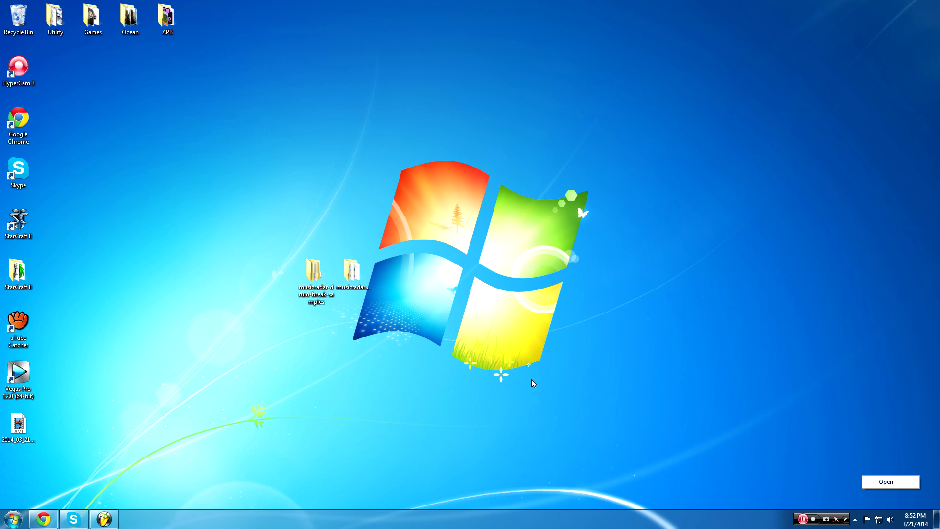
drag(18, 425, 214, 26)
click(335, 82)
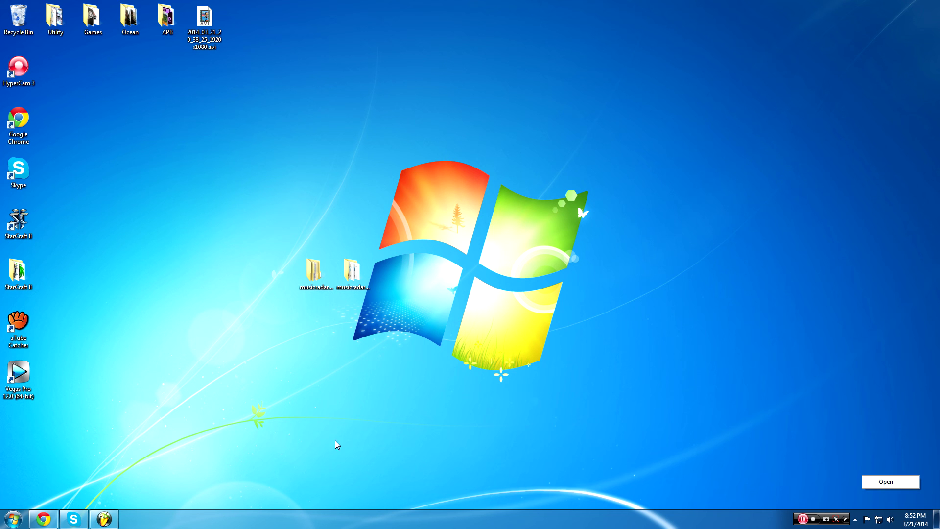
drag(318, 437, 637, 131)
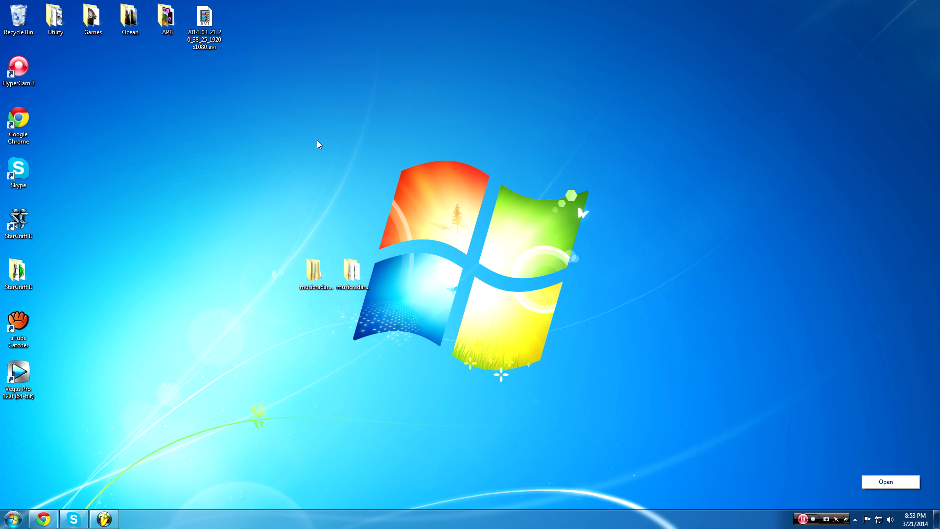